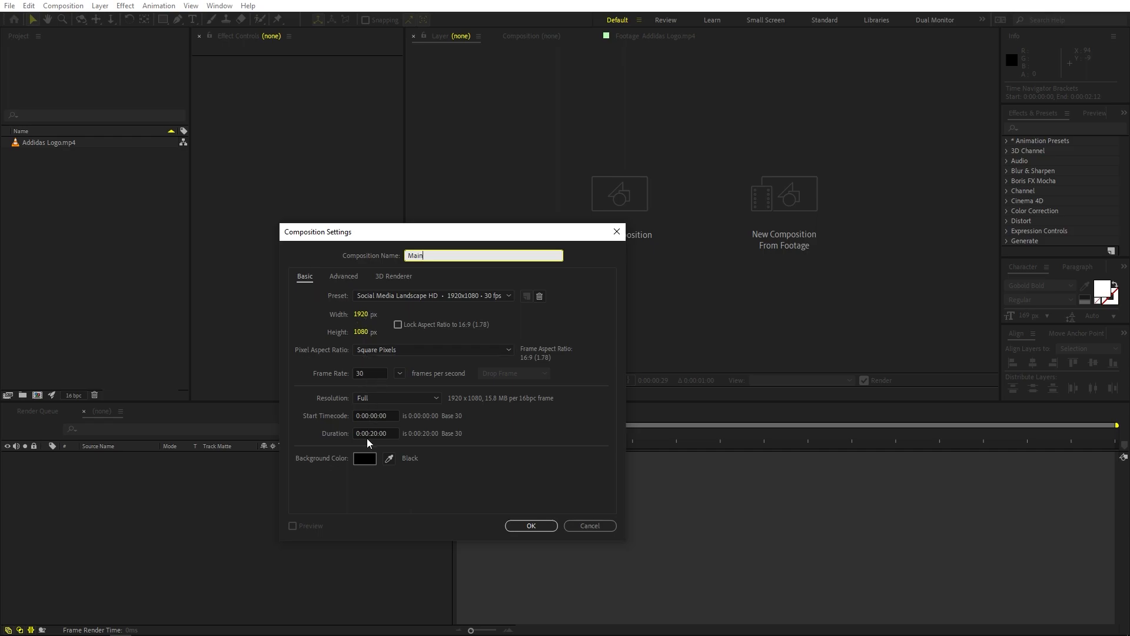
# Step: Create the 1920 x 1080, 30 fps composition Main with a 20-second duration and fit it in the viewer
pyautogui.click(530, 526)
pyautogui.click(429, 393)
pyautogui.click(437, 412)
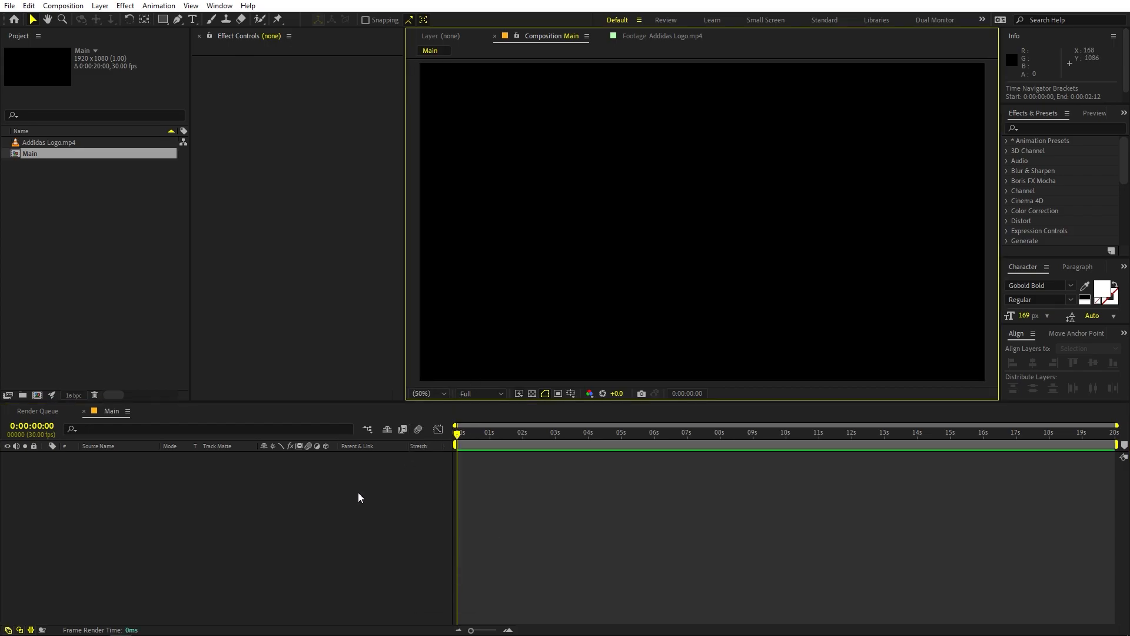
# Step: Add a new black (000000) solid layer to the Main composition
pyautogui.rightClick(168, 552)
pyautogui.moveTo(235, 413)
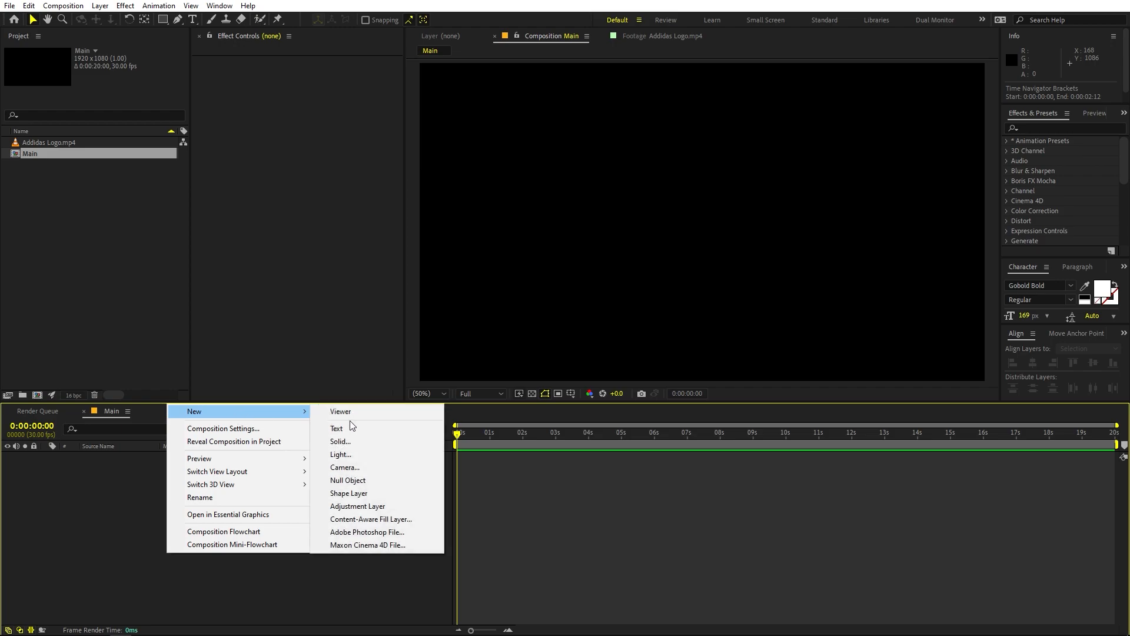
pyautogui.click(348, 442)
pyautogui.click(135, 205)
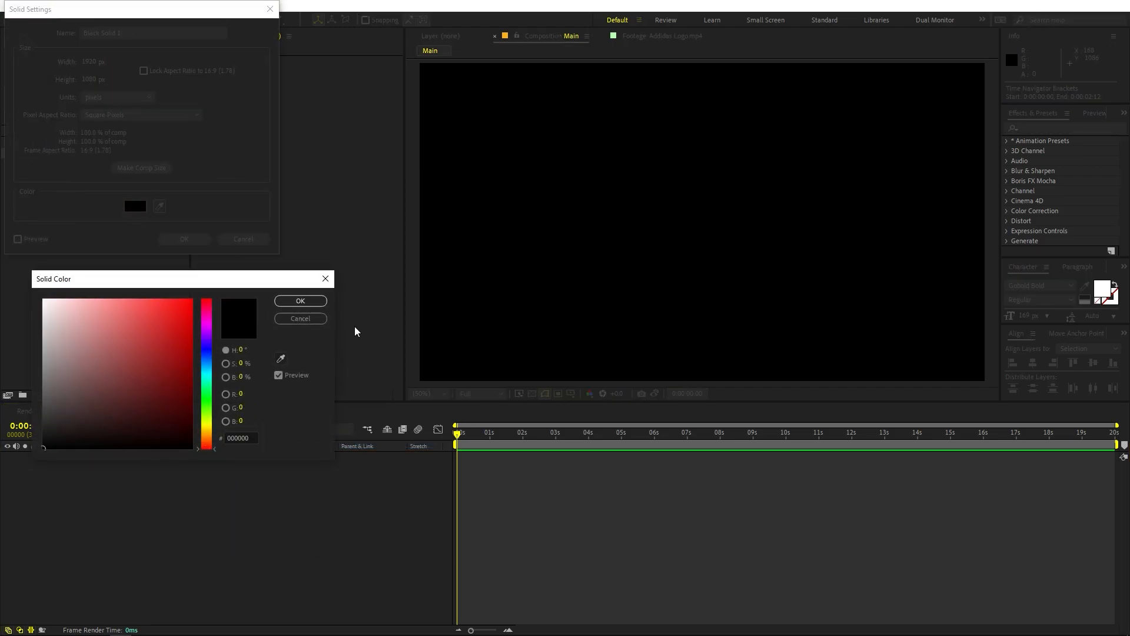
pyautogui.click(300, 300)
pyautogui.click(195, 238)
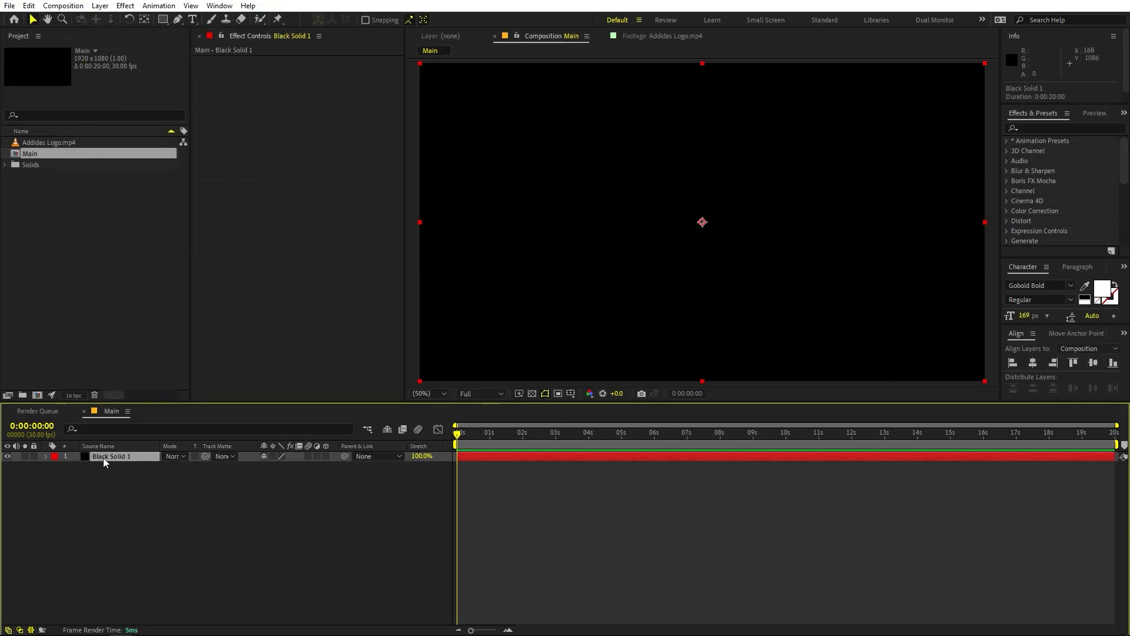
# Step: Rename the black solid layer as Core and deselect it
pyautogui.press('Return')
pyautogui.write('Core')
pyautogui.press('Return')
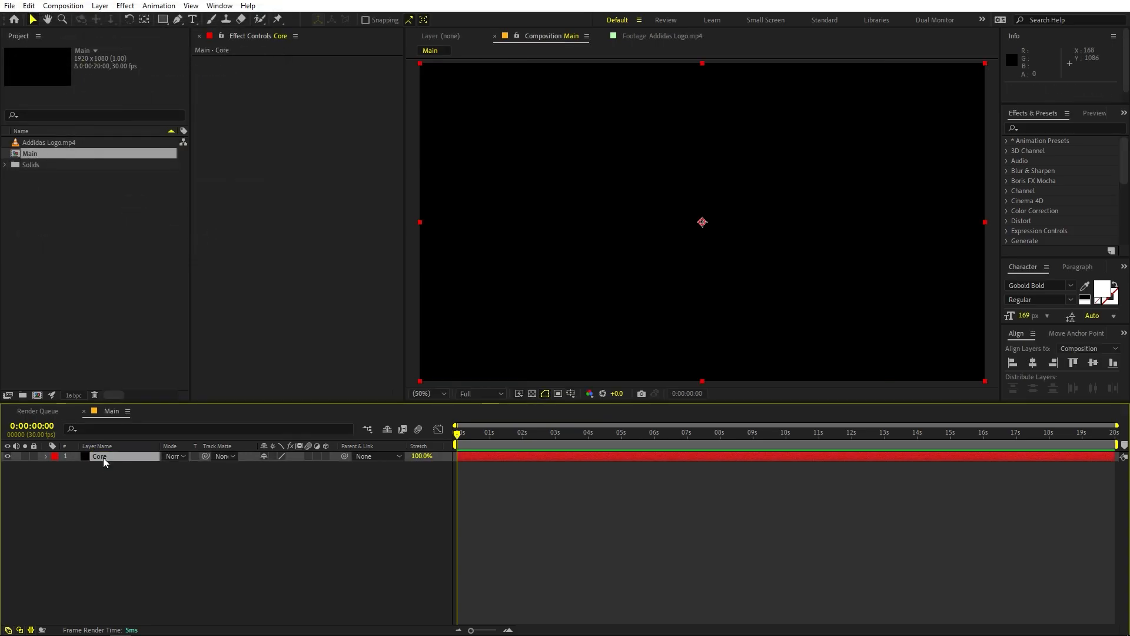
pyautogui.click(152, 518)
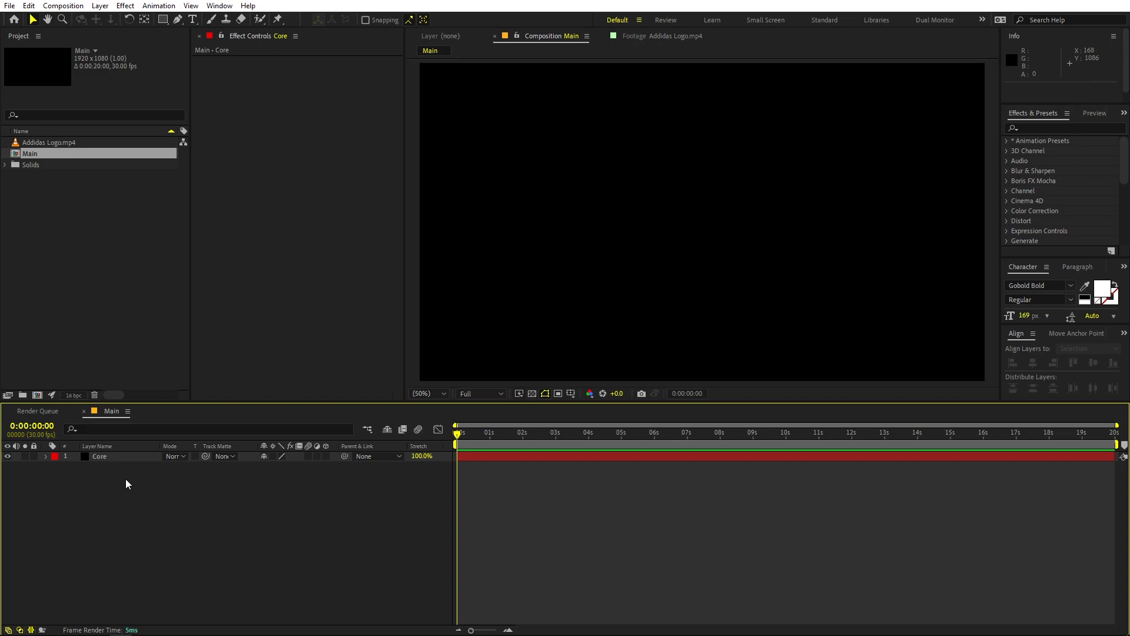
# Step: Draw a tiny circular mask about 8 px wide at the centre of the Core layer with the Ellipse tool
pyautogui.click(160, 21)
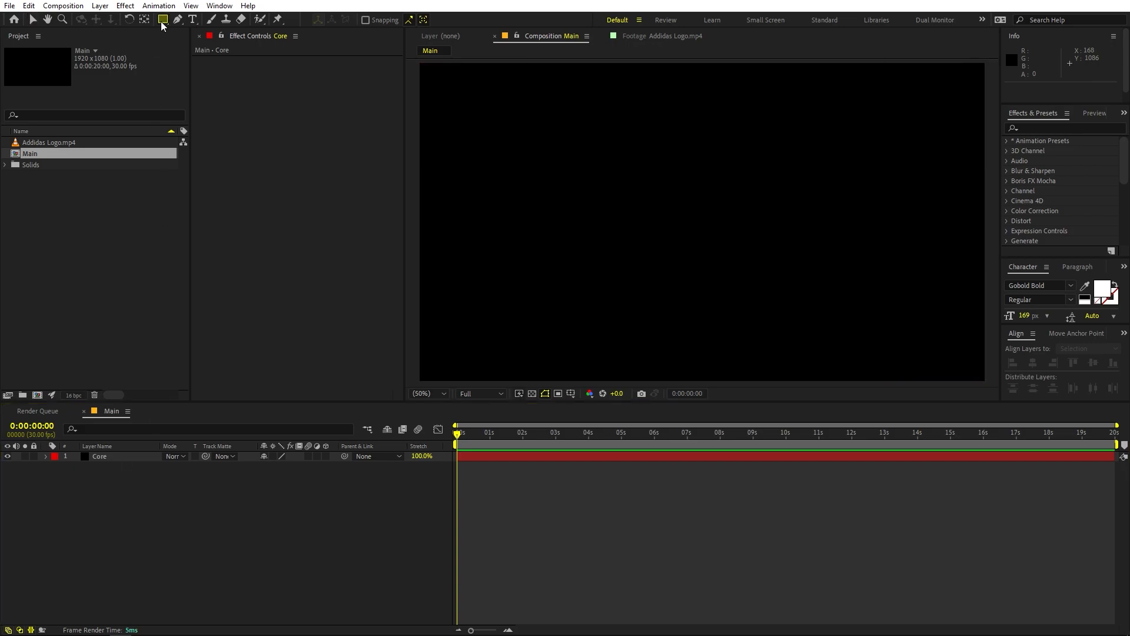
pyautogui.click(160, 22)
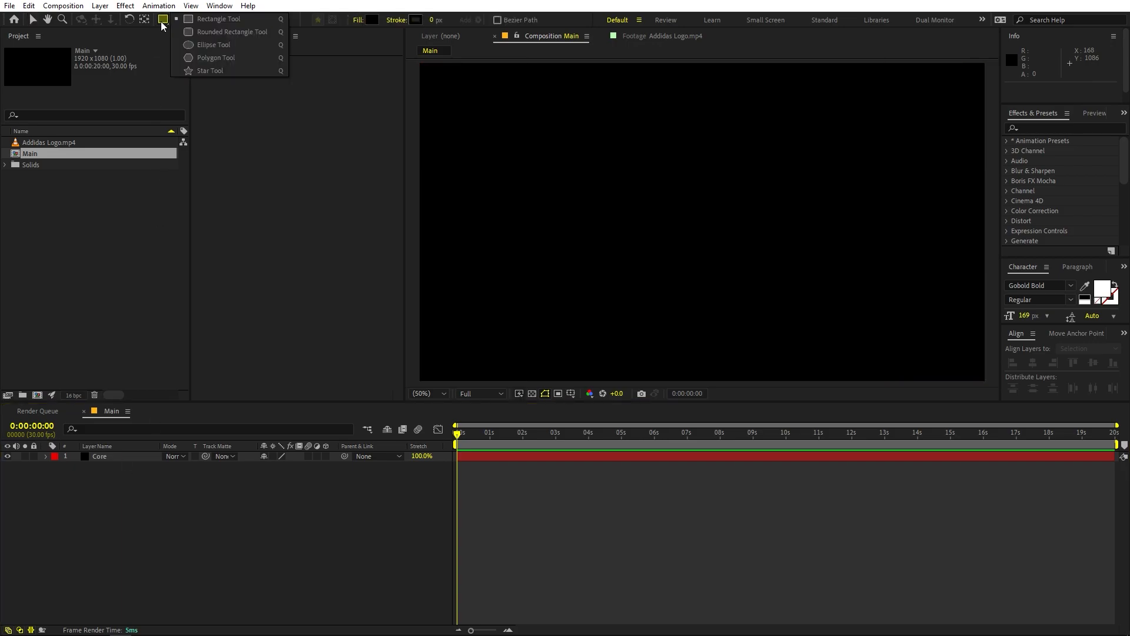
pyautogui.click(204, 46)
pyautogui.click(108, 456)
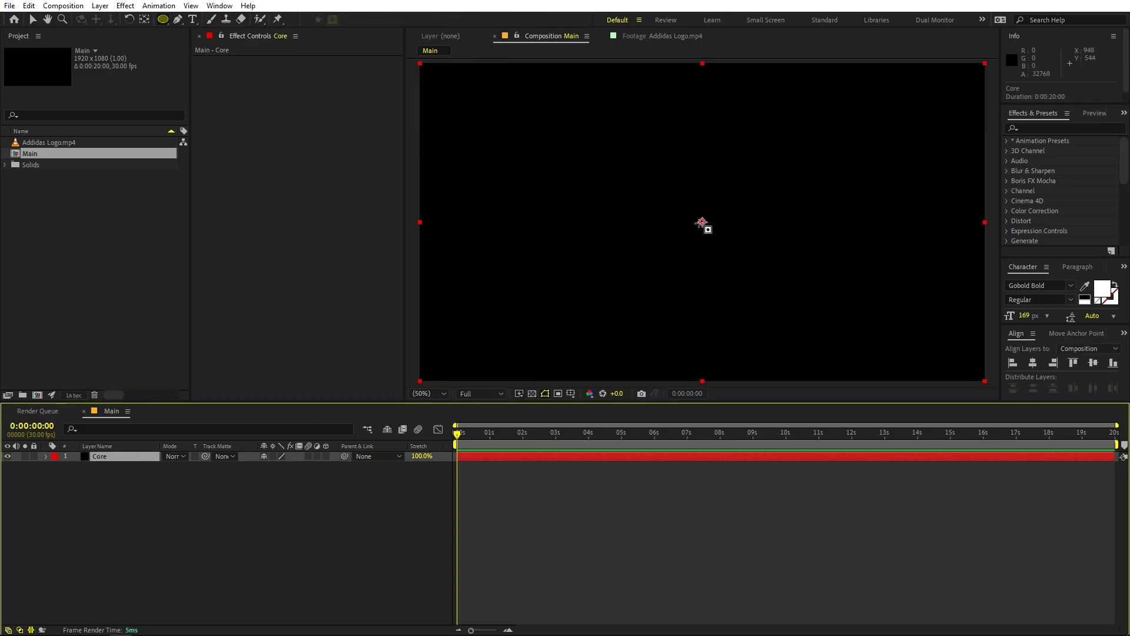
pyautogui.click(703, 222)
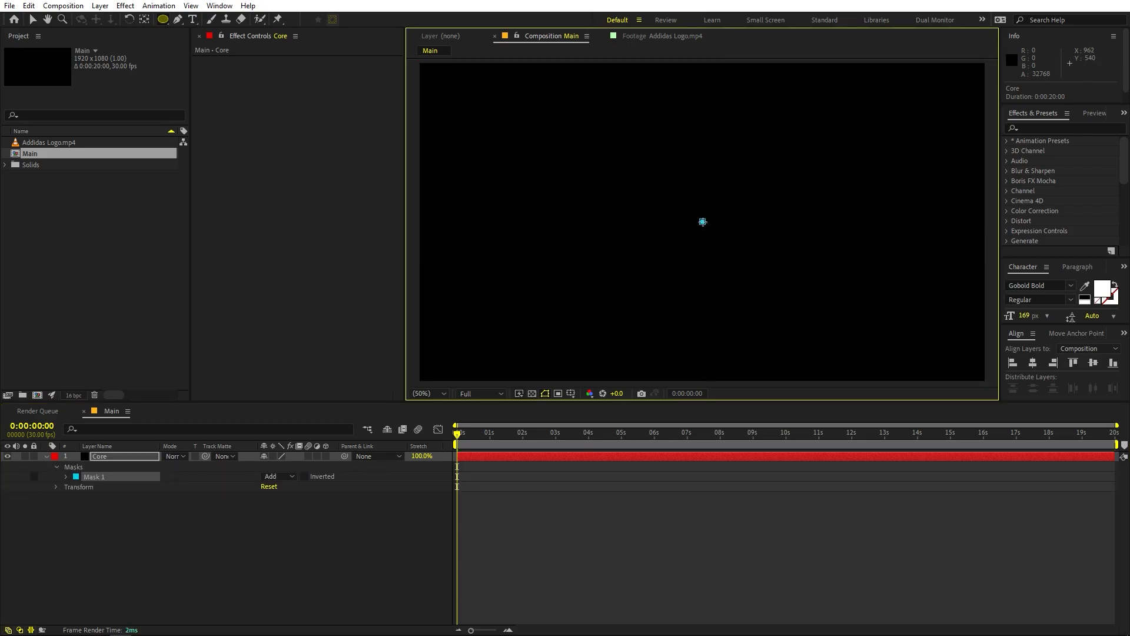
pyautogui.moveTo(702, 222)
pyautogui.mouseDown()
pyautogui.moveTo(639, 143)
pyautogui.moveTo(671, 176)
pyautogui.moveTo(610, 151)
pyautogui.moveTo(700, 220)
pyautogui.mouseUp()
pyautogui.scroll(3, 707, 223)
pyautogui.scroll(-7, 715, 244)
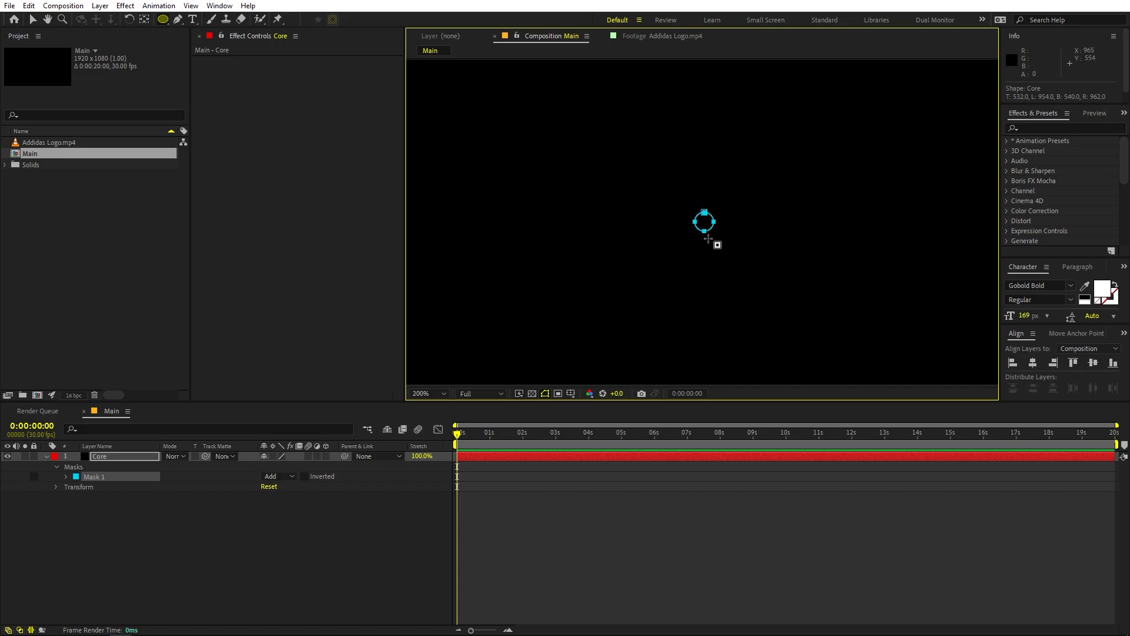
pyautogui.scroll(2, 723, 259)
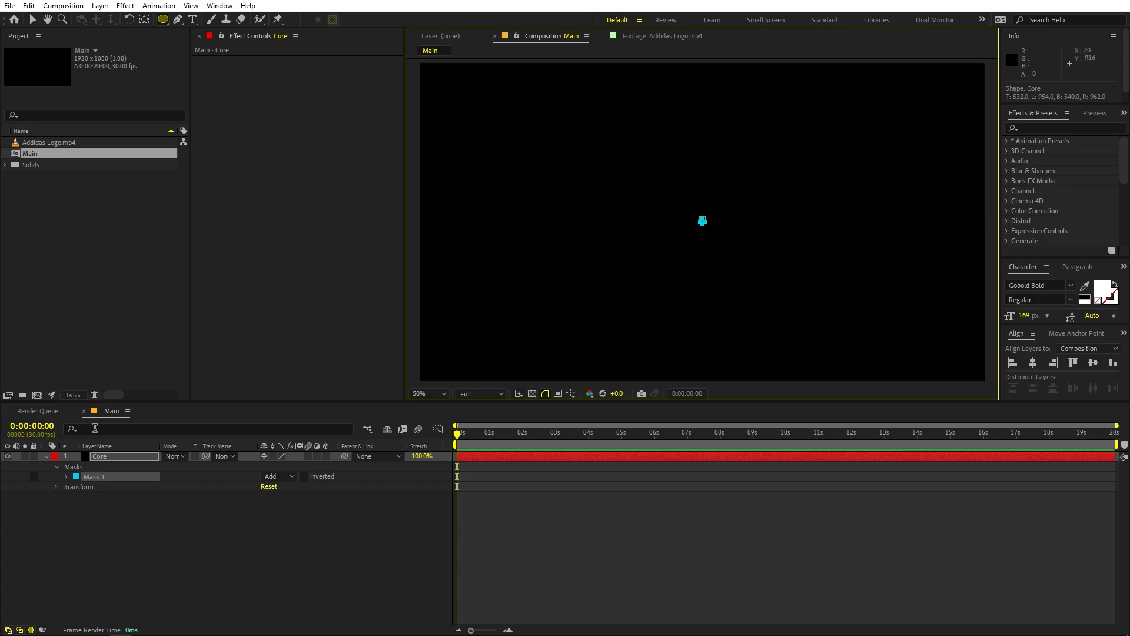
# Step: Find the Saber effect and apply it to the Core layer
pyautogui.click(124, 457)
pyautogui.click(1036, 128)
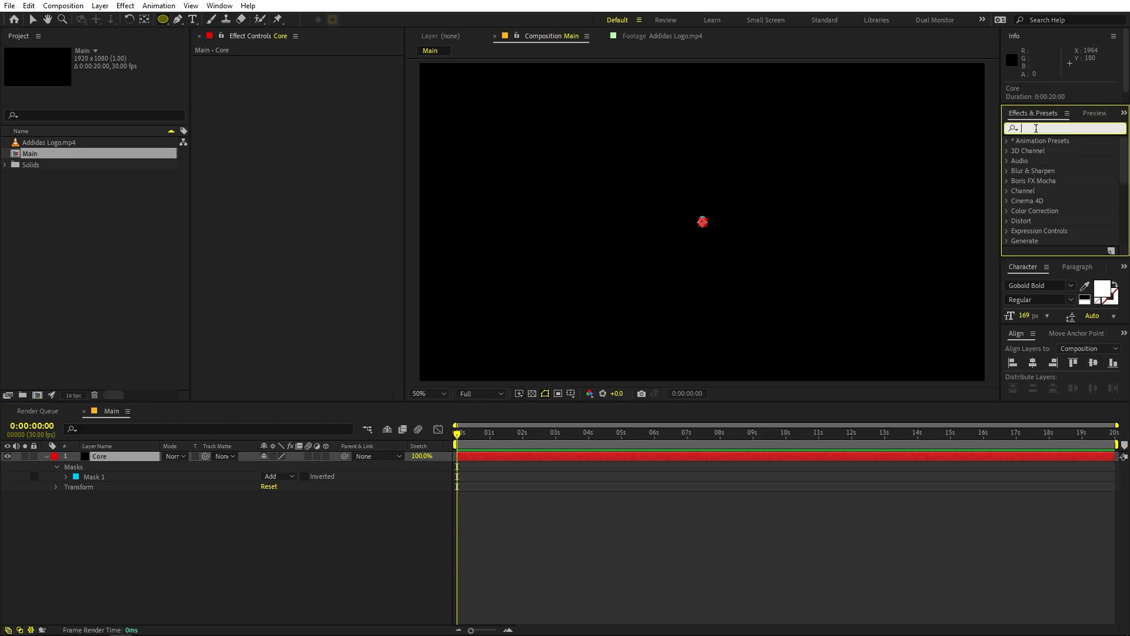
pyautogui.write('saber')
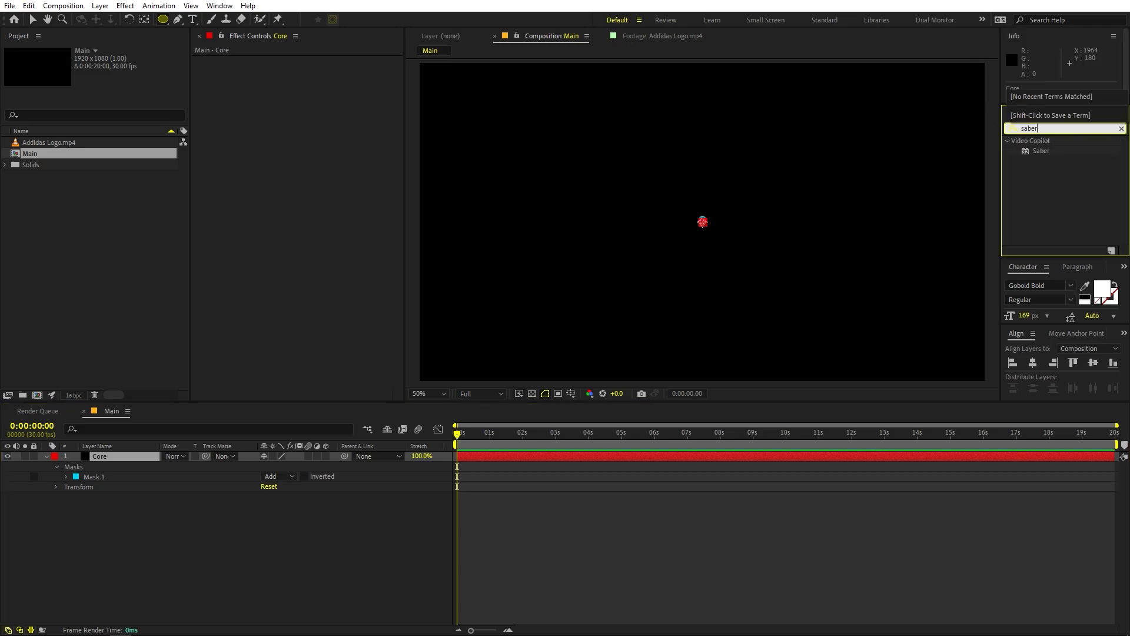
pyautogui.moveTo(1040, 151); pyautogui.dragTo(99, 457)
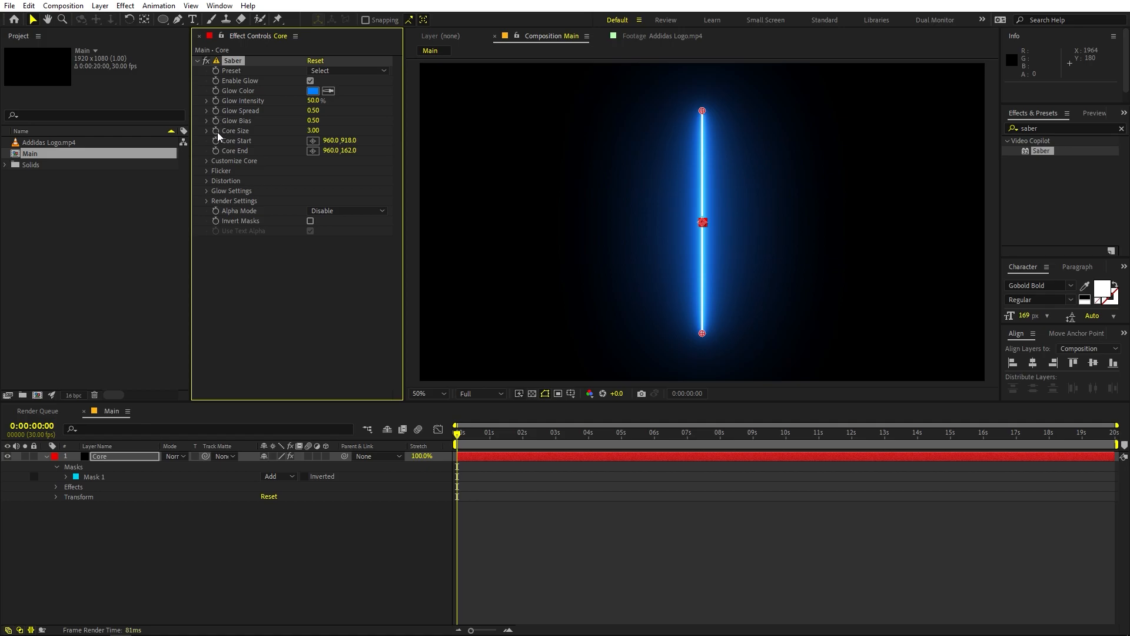
# Step: Set Saber's Core Type to Layer Masks and inspect the glowing circle up close
pyautogui.click(206, 160)
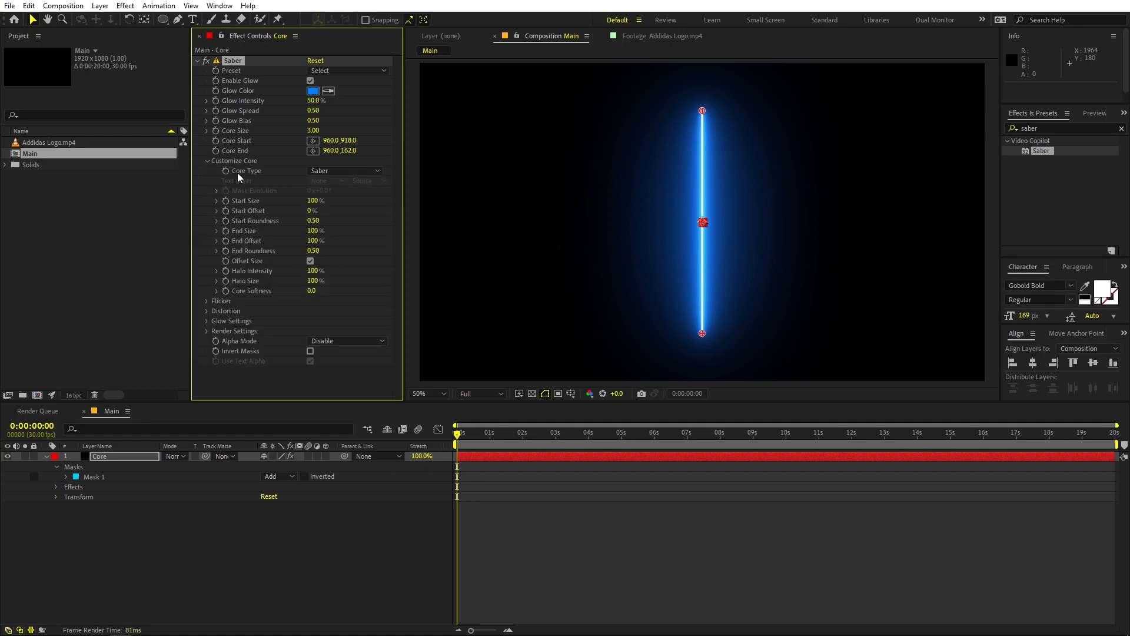
pyautogui.click(327, 169)
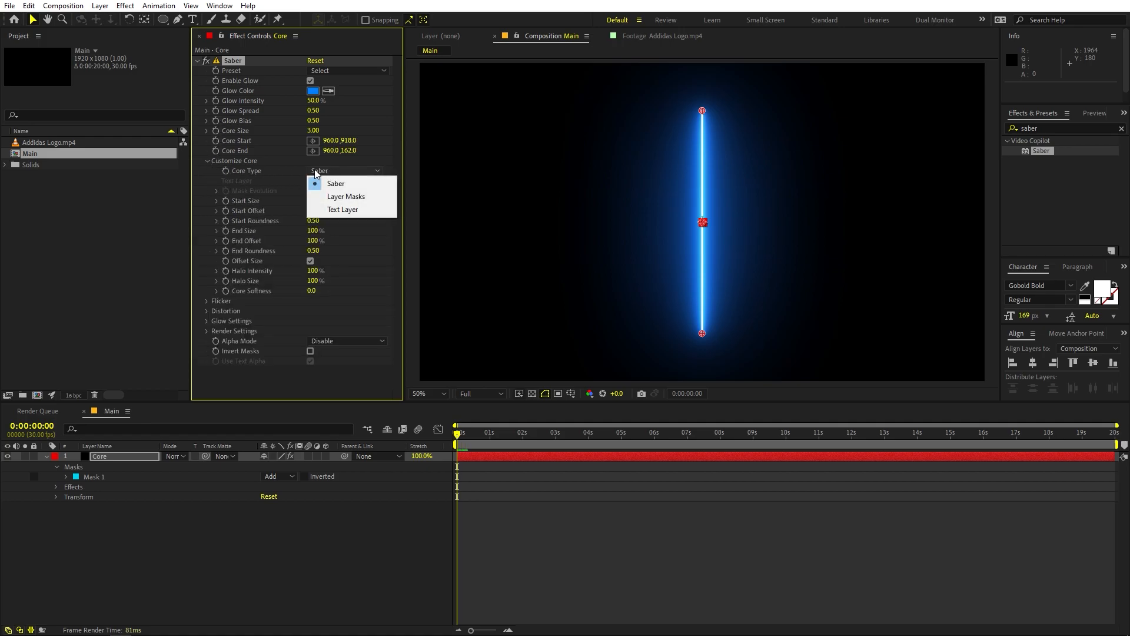
pyautogui.click(342, 197)
pyautogui.scroll(2, 699, 218)
pyautogui.scroll(5, 701, 220)
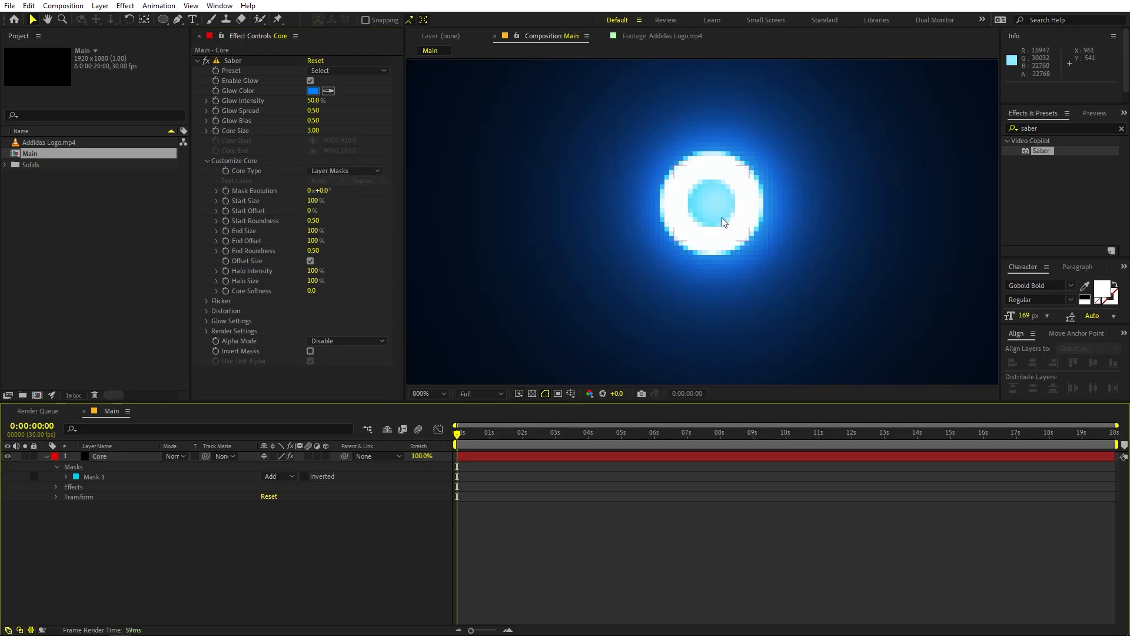
pyautogui.scroll(-5, 736, 205)
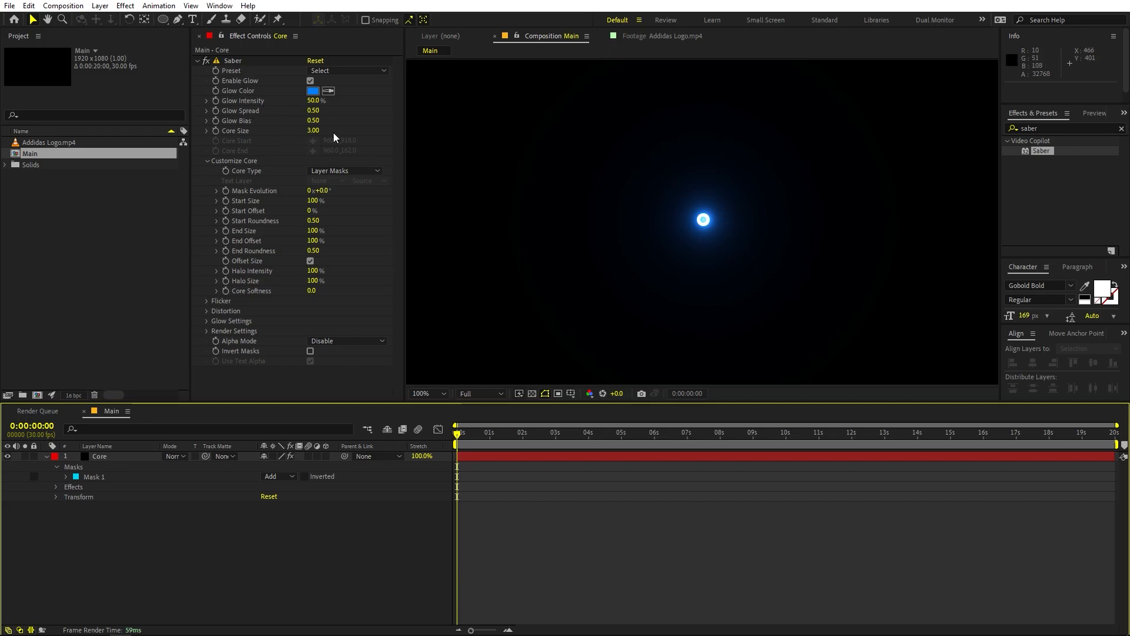
# Step: Raise Saber's Glow Intensity to 156%, checking the glow in the full frame
pyautogui.moveTo(312, 100); pyautogui.dragTo(398, 114)
pyautogui.click(747, 272)
pyautogui.scroll(-2, 748, 272)
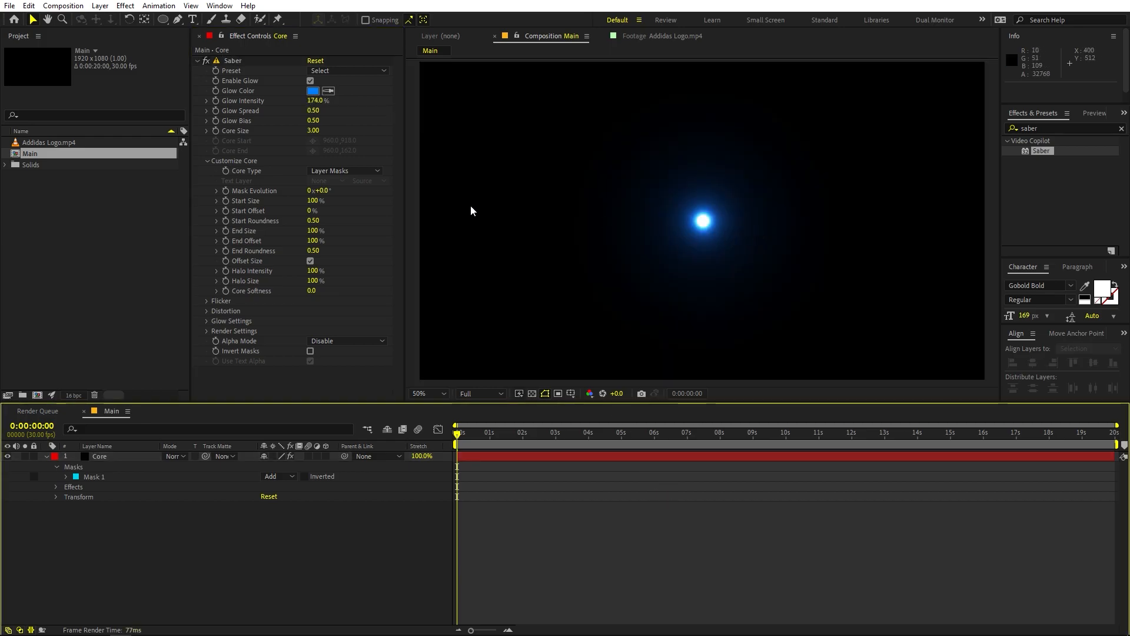
pyautogui.moveTo(313, 101); pyautogui.dragTo(479, 119)
pyautogui.click(736, 535)
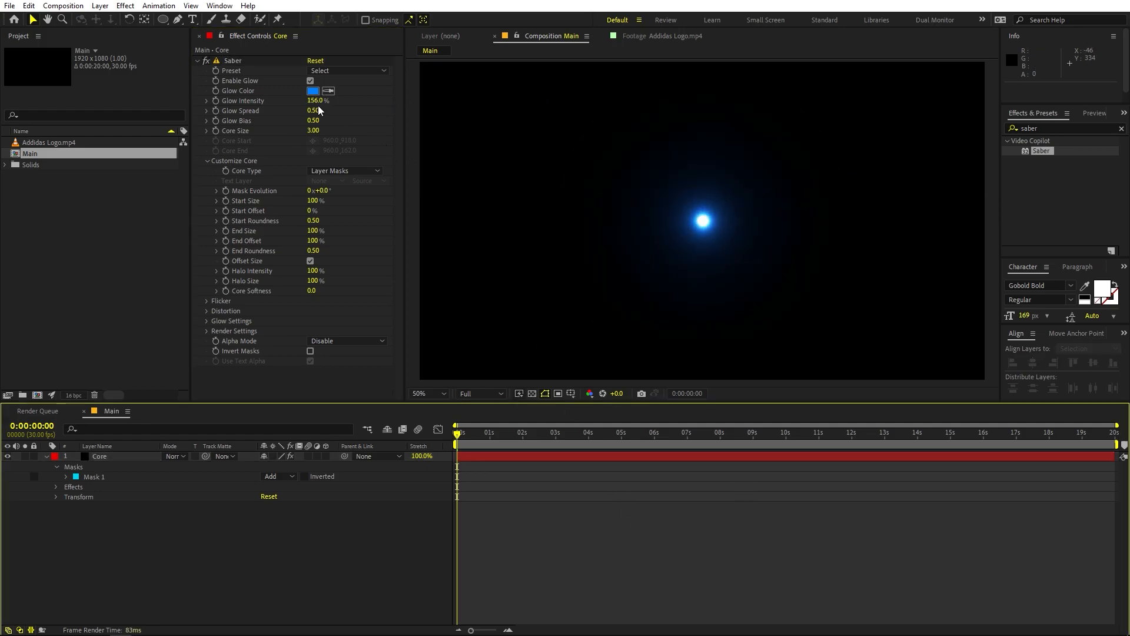
# Step: Try a different Glow Spread value on Saber and undo the change
pyautogui.moveTo(314, 110); pyautogui.dragTo(326, 136)
pyautogui.hotkey('ctrl', 'z')
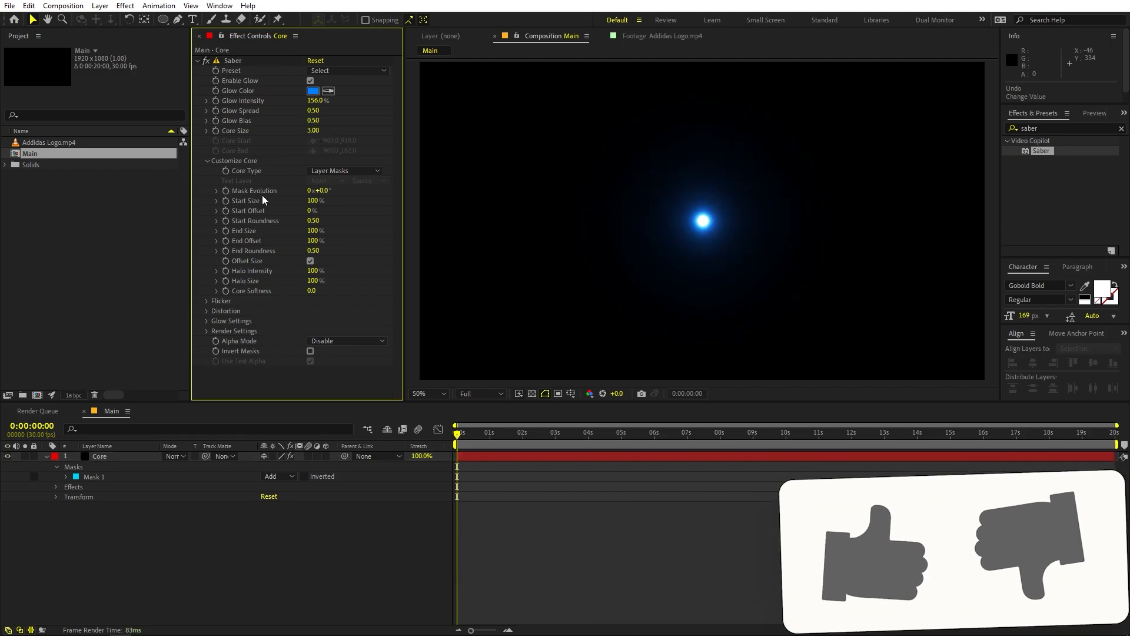
# Step: Expand Saber's Flicker settings and play back the composition to check the glow in motion
pyautogui.click(206, 301)
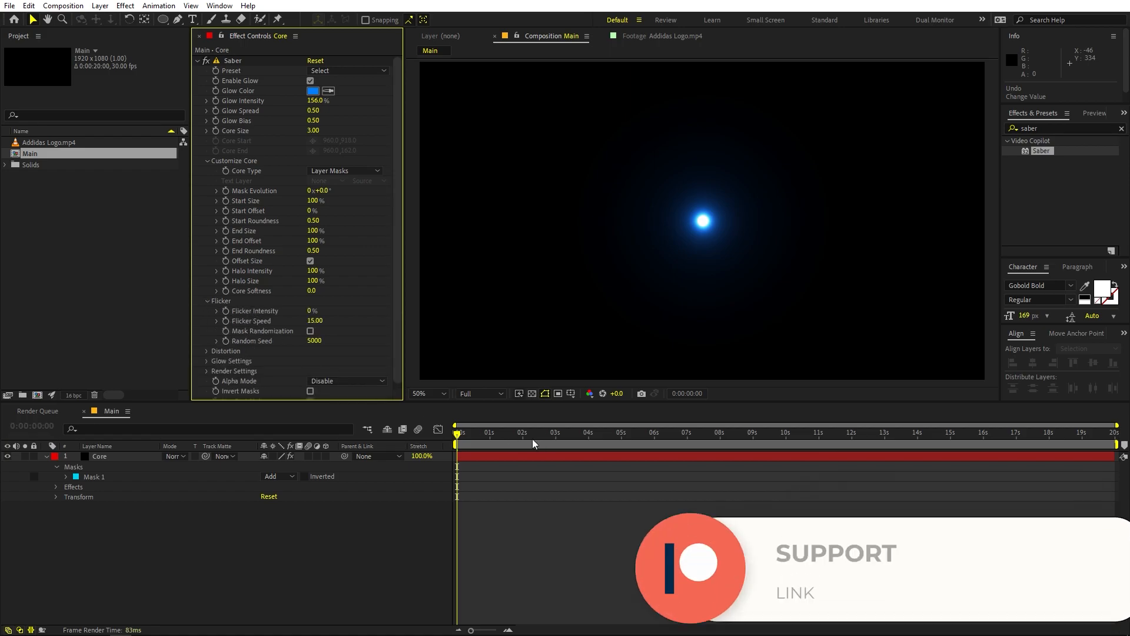
pyautogui.click(550, 458)
pyautogui.press('space')
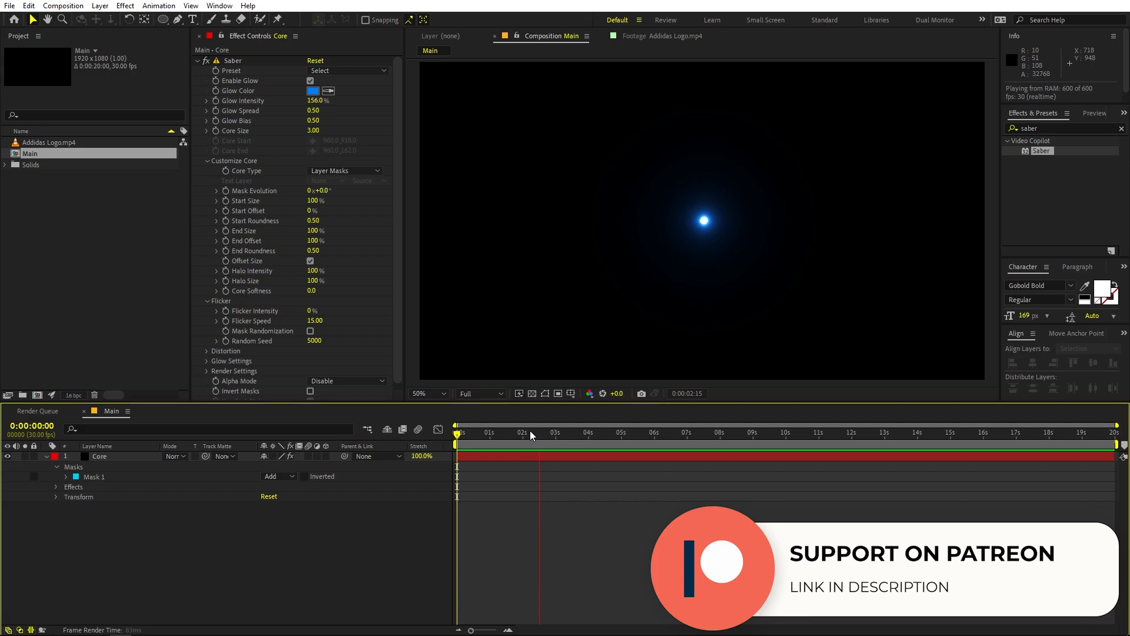
pyautogui.press('space')
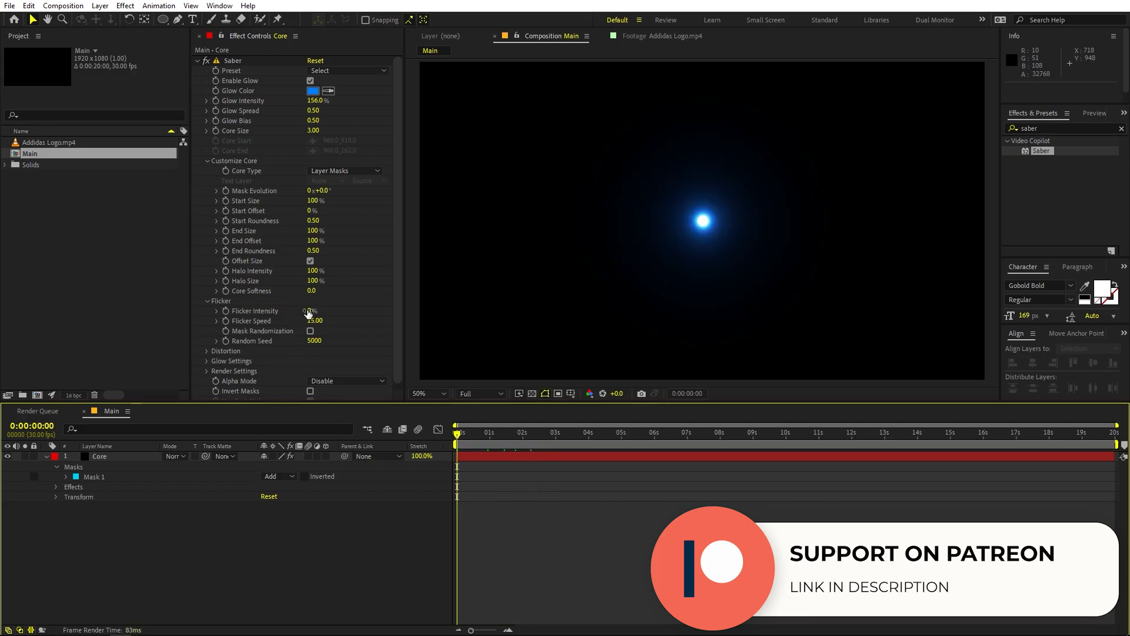
# Step: Try Flicker Intensity values of 28% and 187%, playing back the composition for each
pyautogui.click(312, 310)
pyautogui.moveTo(313, 310); pyautogui.dragTo(327, 312)
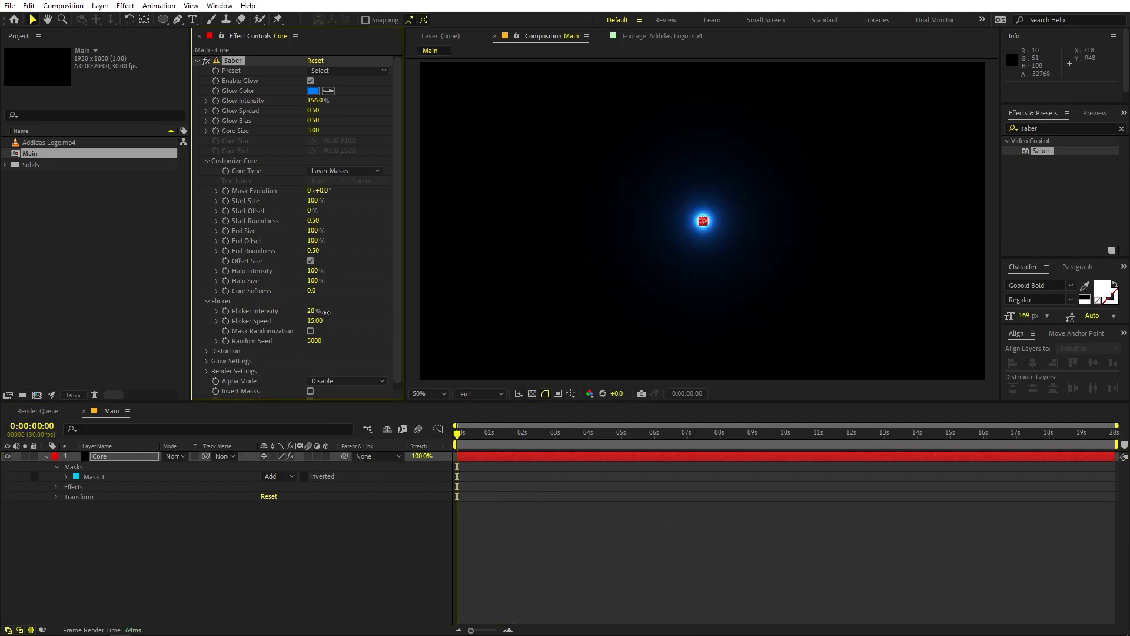
pyautogui.press('space')
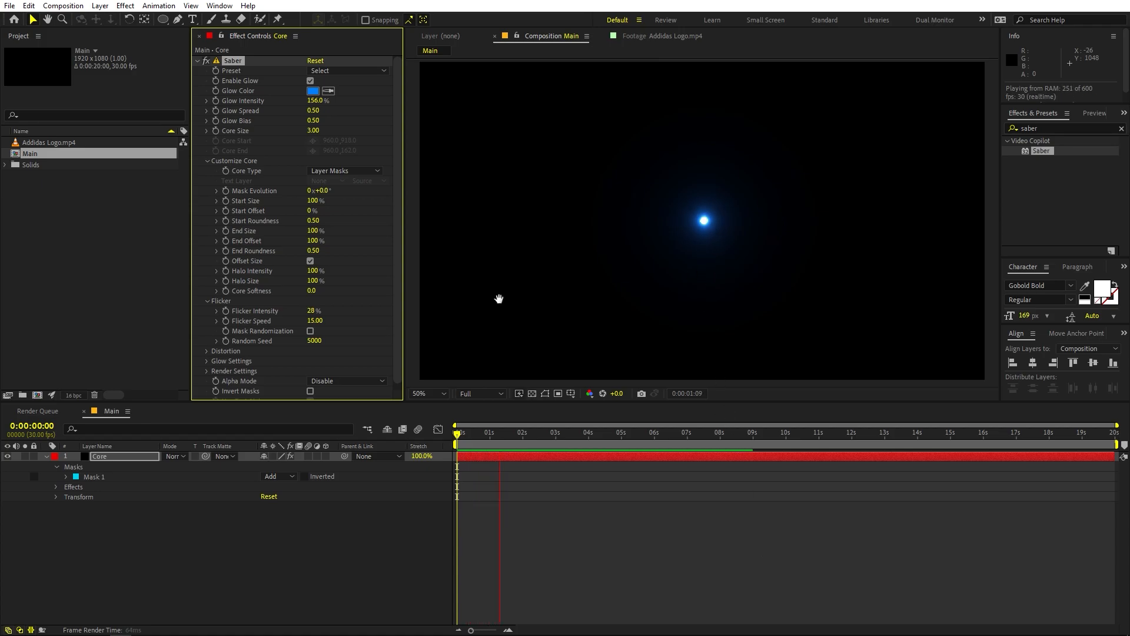
pyautogui.moveTo(312, 312); pyautogui.dragTo(412, 320)
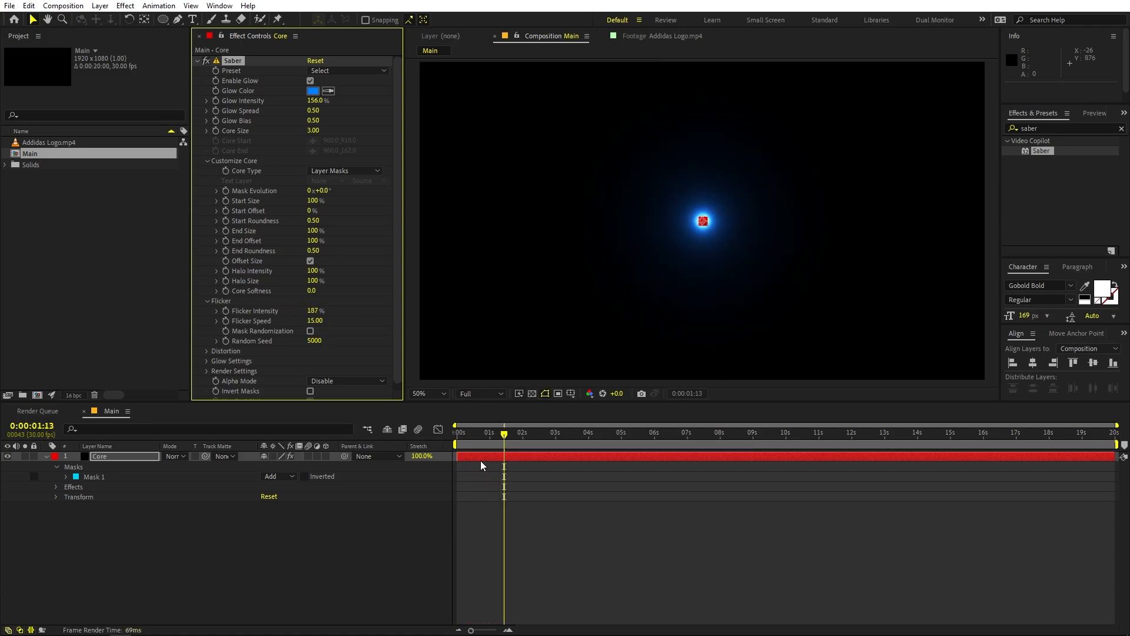
pyautogui.press('space')
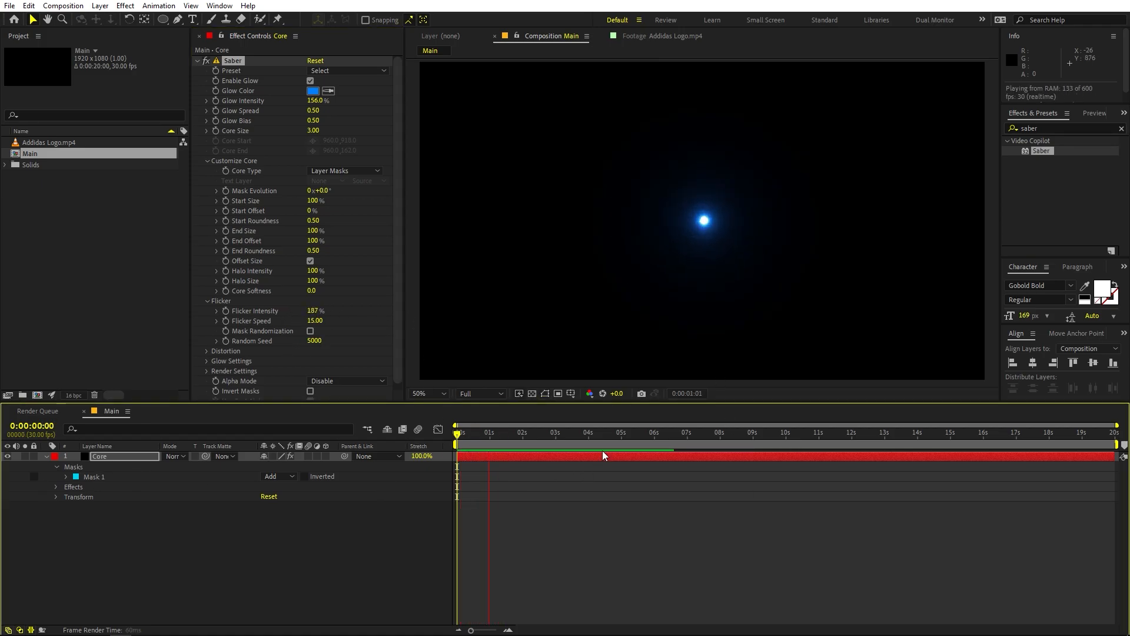
pyautogui.press('space')
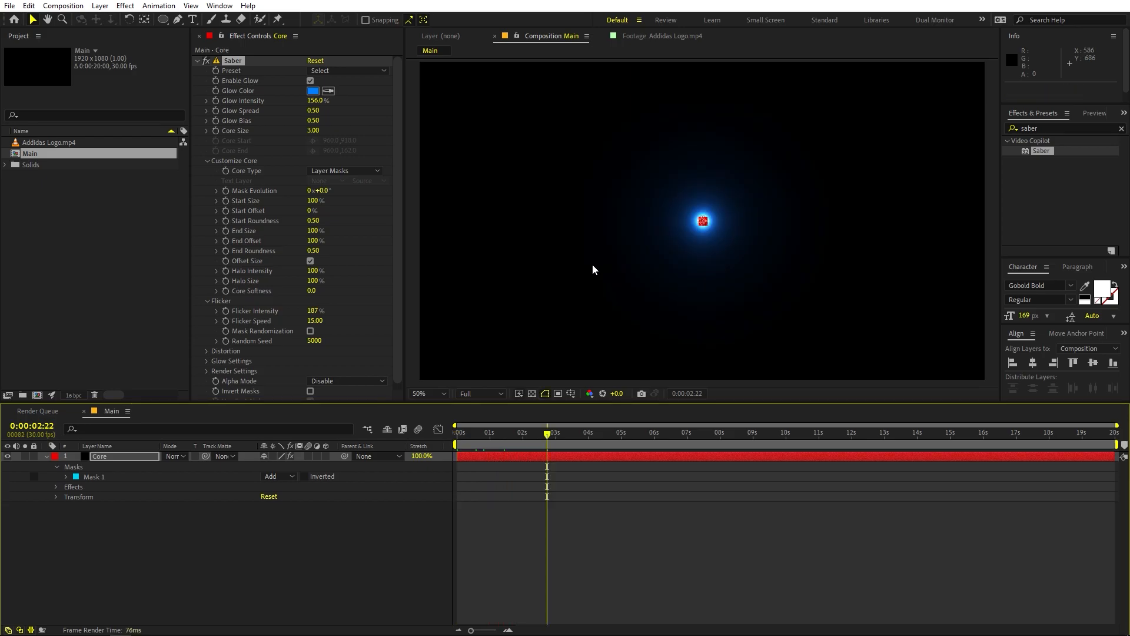
# Step: Set Saber's Flicker Intensity to 75%
pyautogui.click(313, 311)
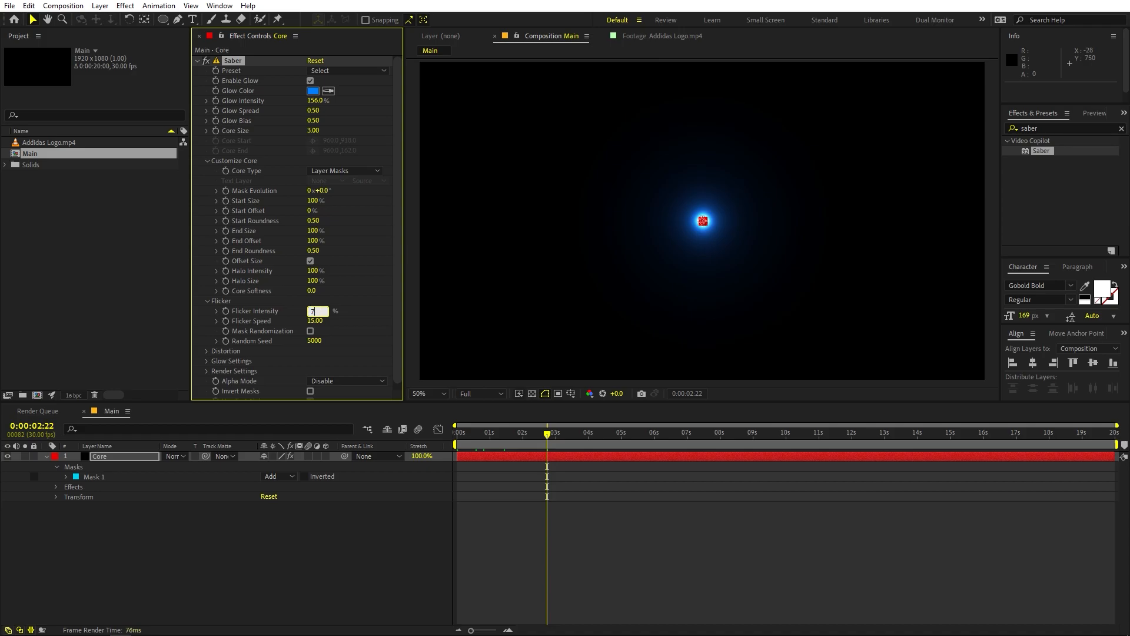
pyautogui.write('75')
pyautogui.press('Return')
# Step: Preview the flicker from the start of the composition, deselect the layer and return to the first frame
pyautogui.click(302, 453)
pyautogui.press('Home')
pyautogui.press('space')
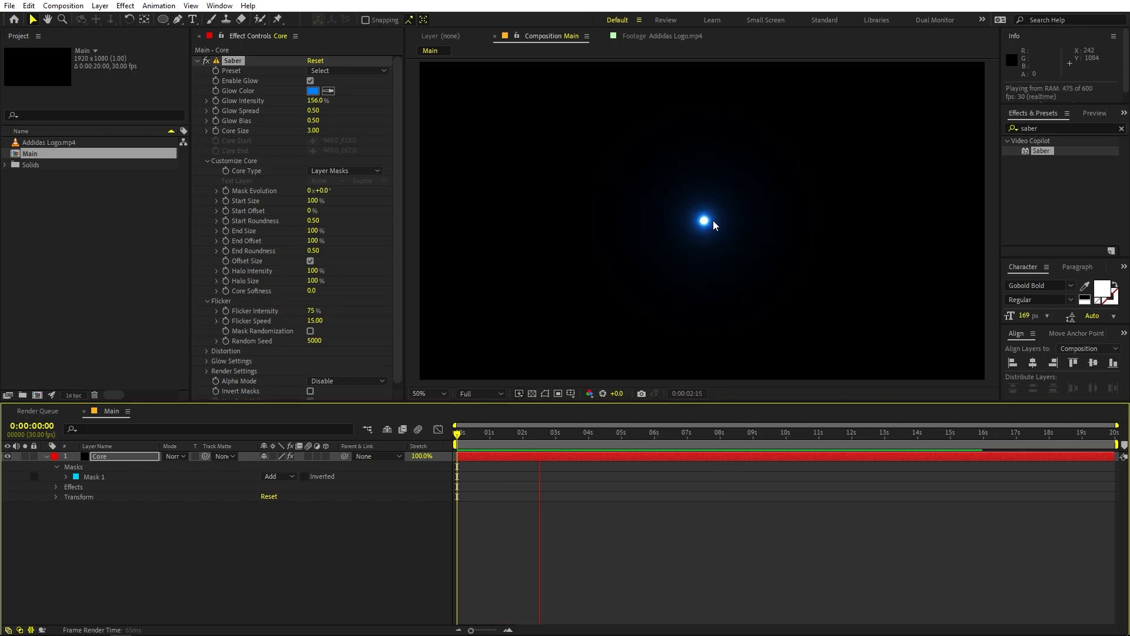
pyautogui.press('space')
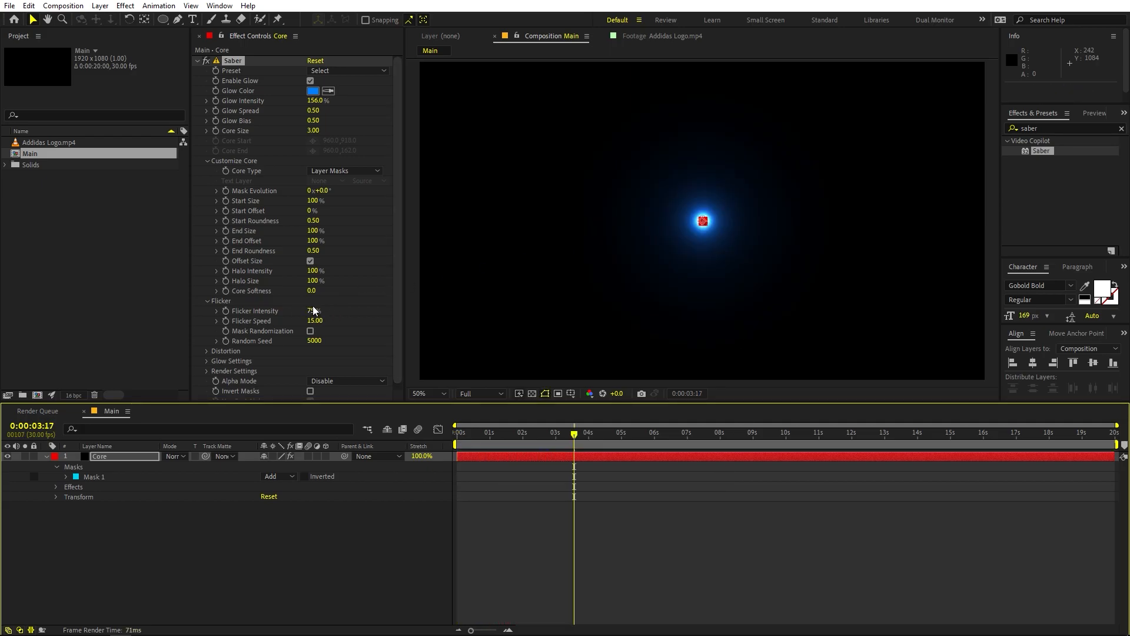
pyautogui.click(595, 532)
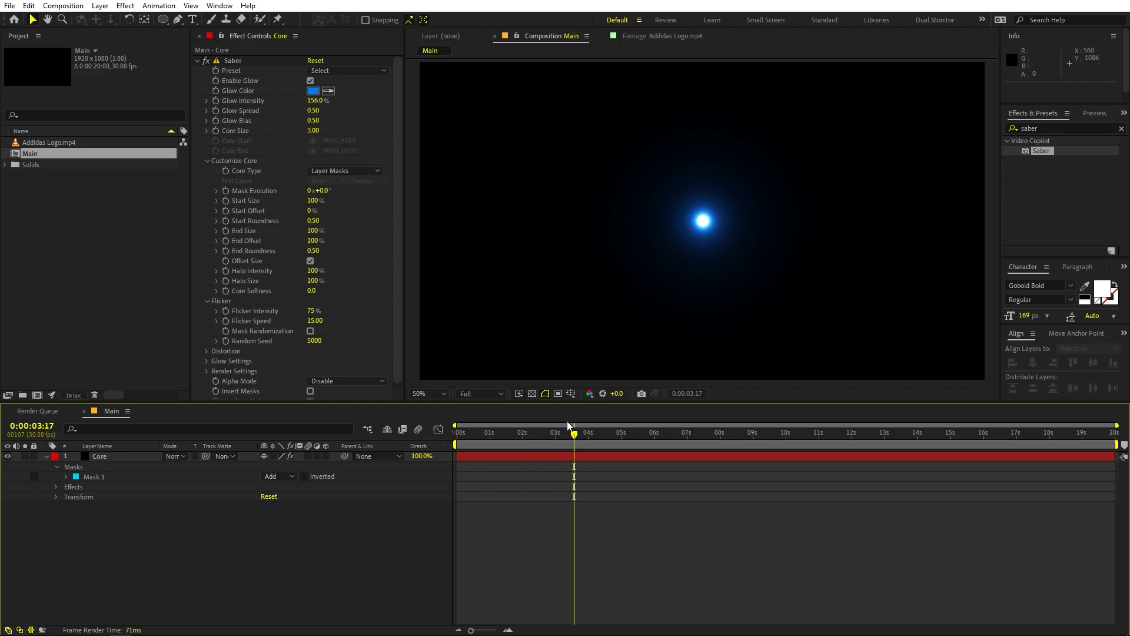
pyautogui.press('Home')
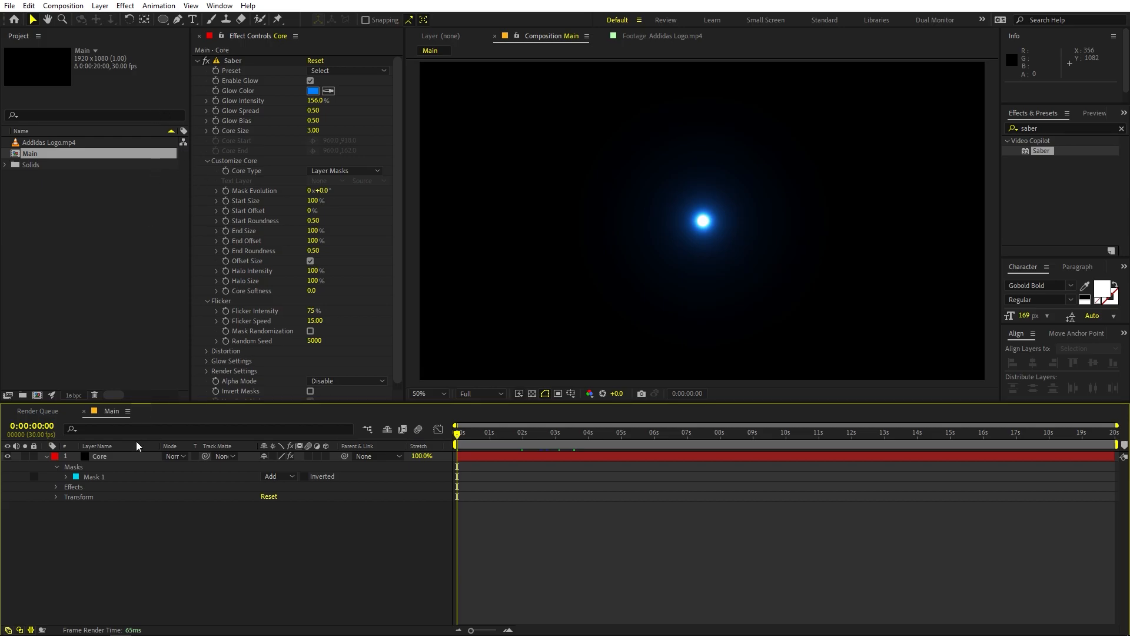
# Step: Create a black 1920 x 1080 px solid named Streak 1 in the Main composition
pyautogui.rightClick(150, 564)
pyautogui.moveTo(251, 424)
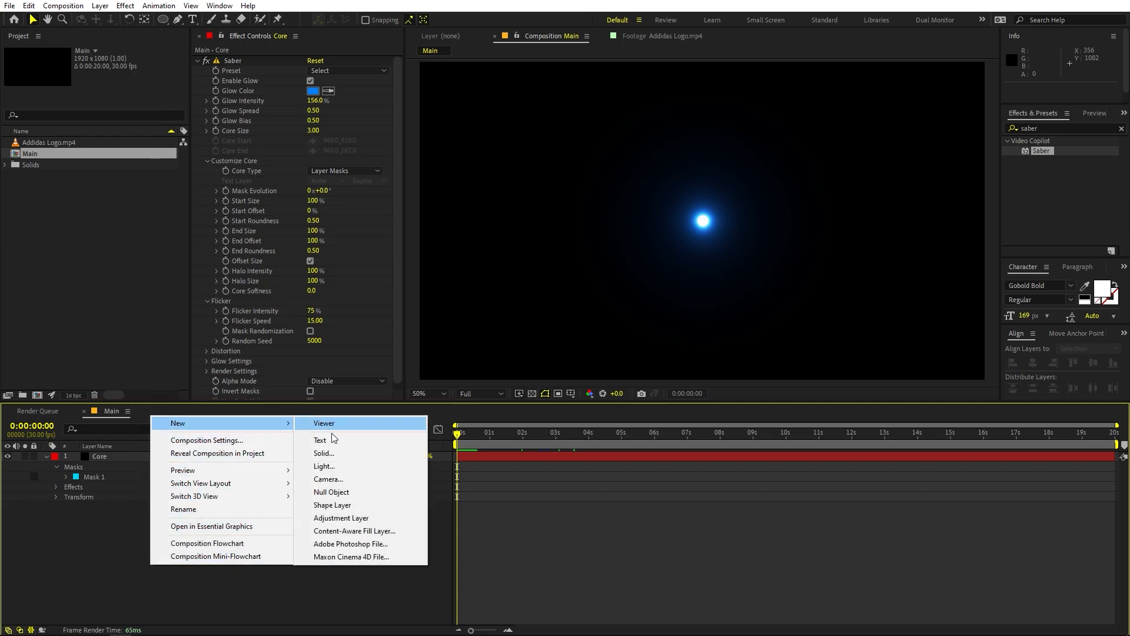
pyautogui.click(325, 453)
pyautogui.write('Streak')
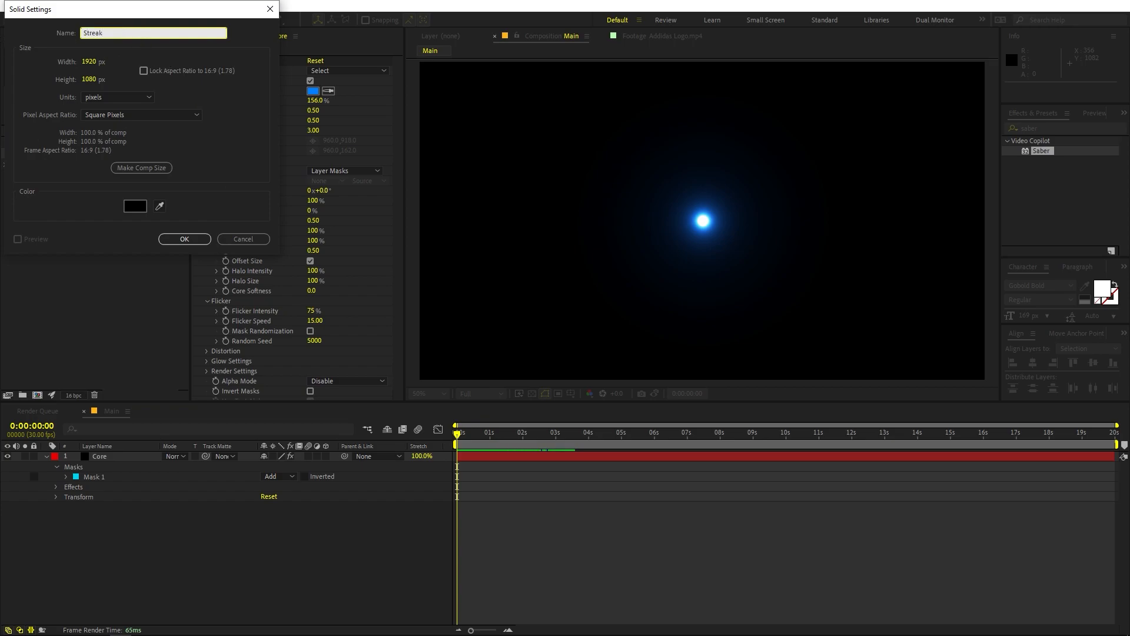
pyautogui.write(' 1')
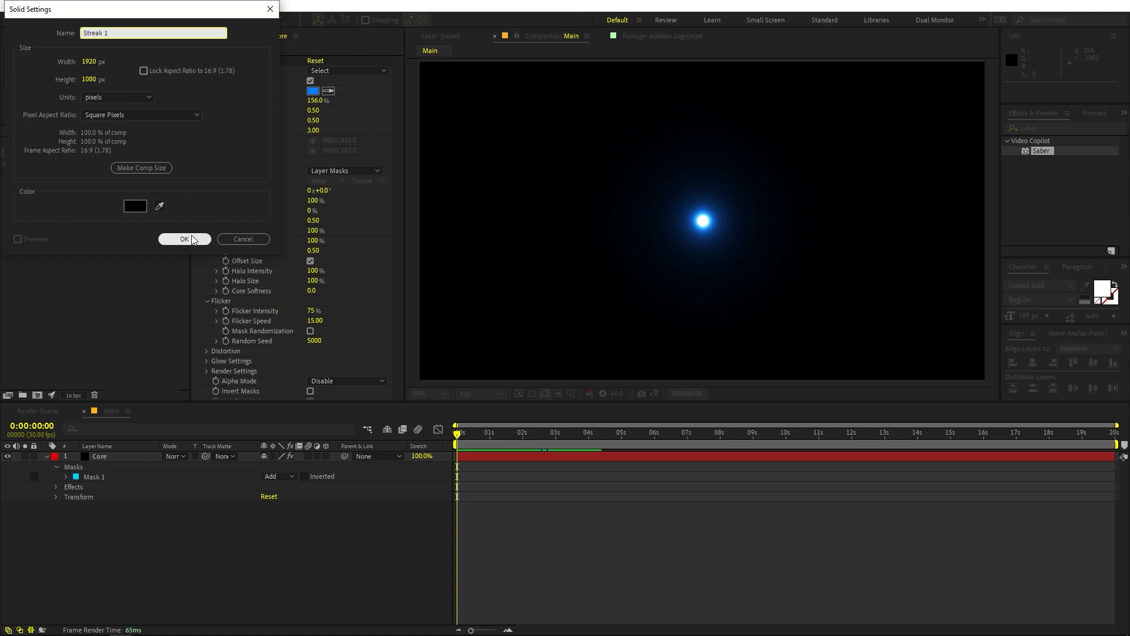
pyautogui.click(192, 236)
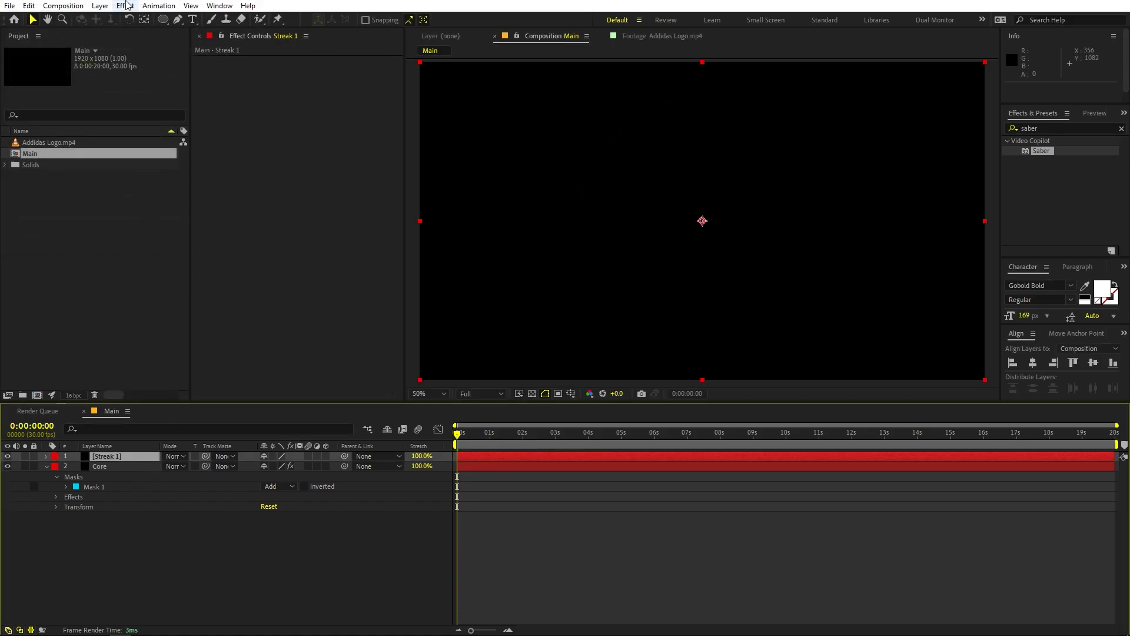
# Step: Show the composition grid and draw a closed diamond mask on Streak 1 with the Pen tool, about 480 px wide and 80 px high, around the centre
pyautogui.click(176, 20)
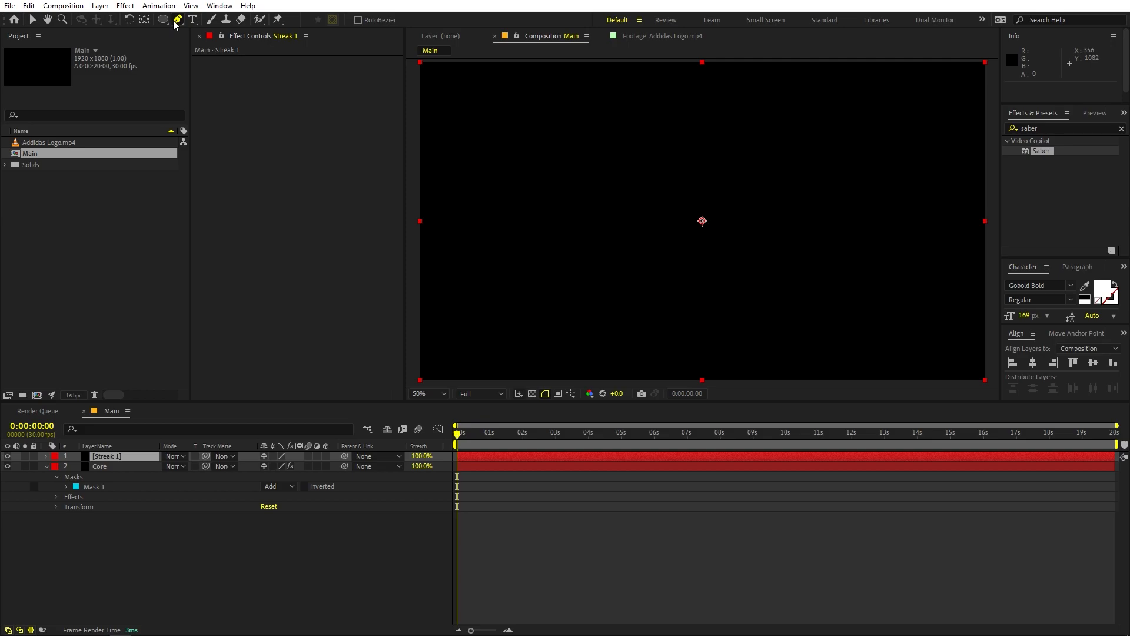
pyautogui.click(572, 394)
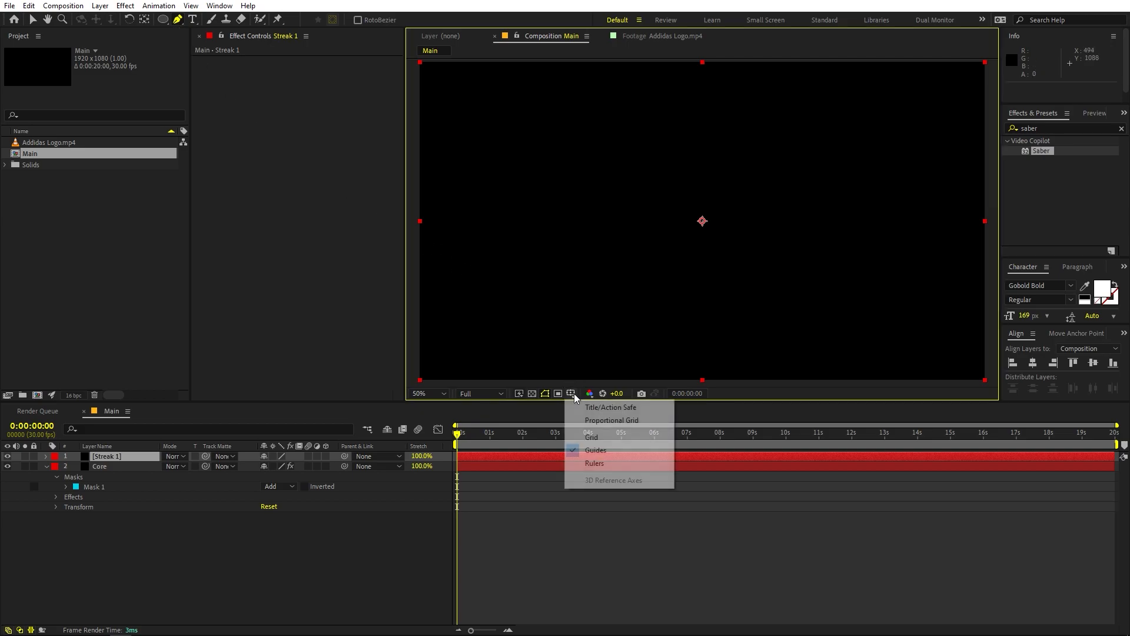
pyautogui.click(592, 436)
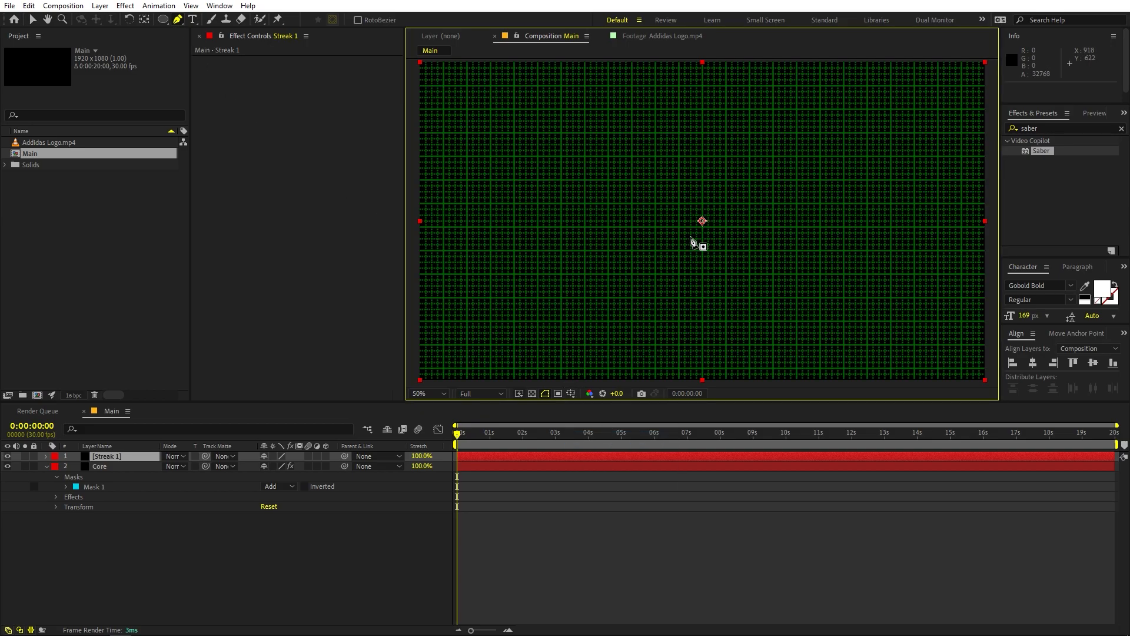
pyautogui.press('.')
pyautogui.press('.')
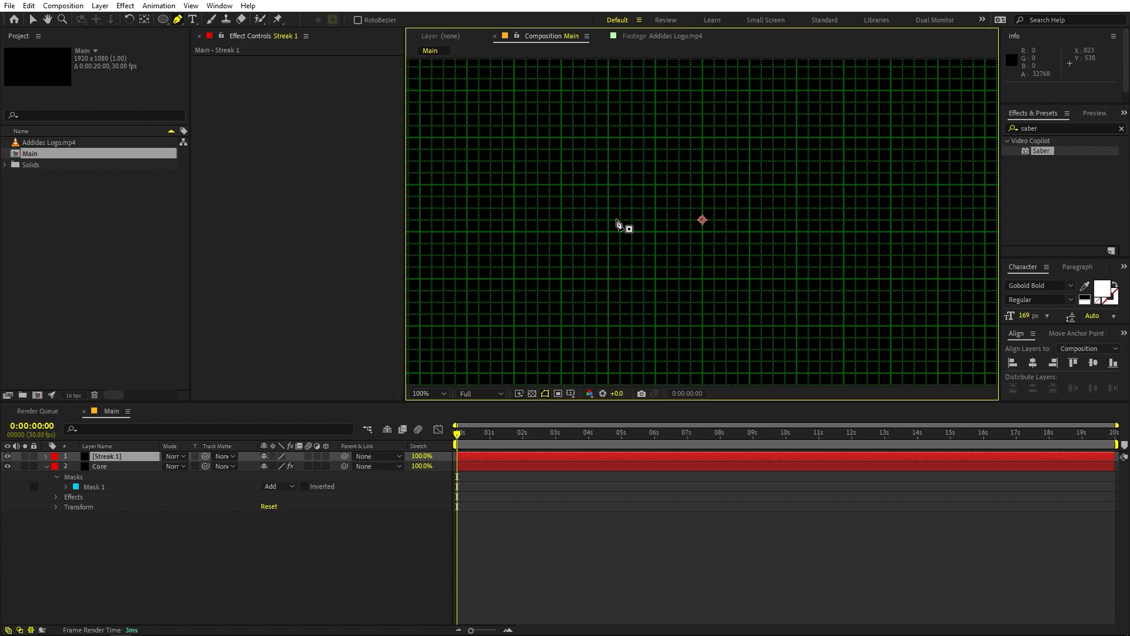
pyautogui.click(562, 220)
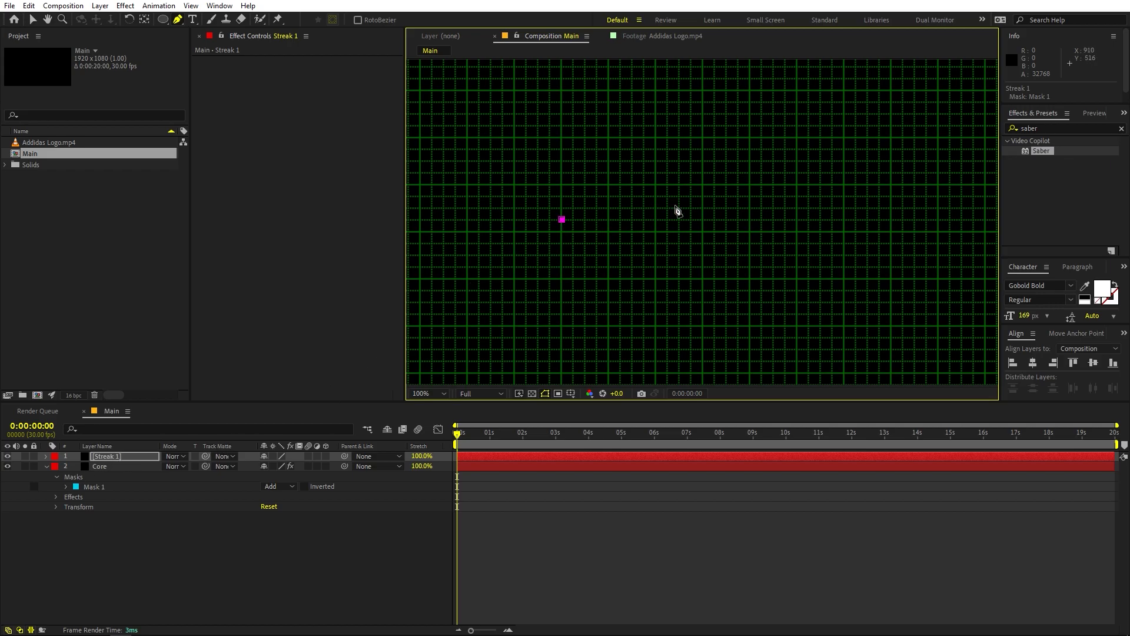
pyautogui.click(703, 197)
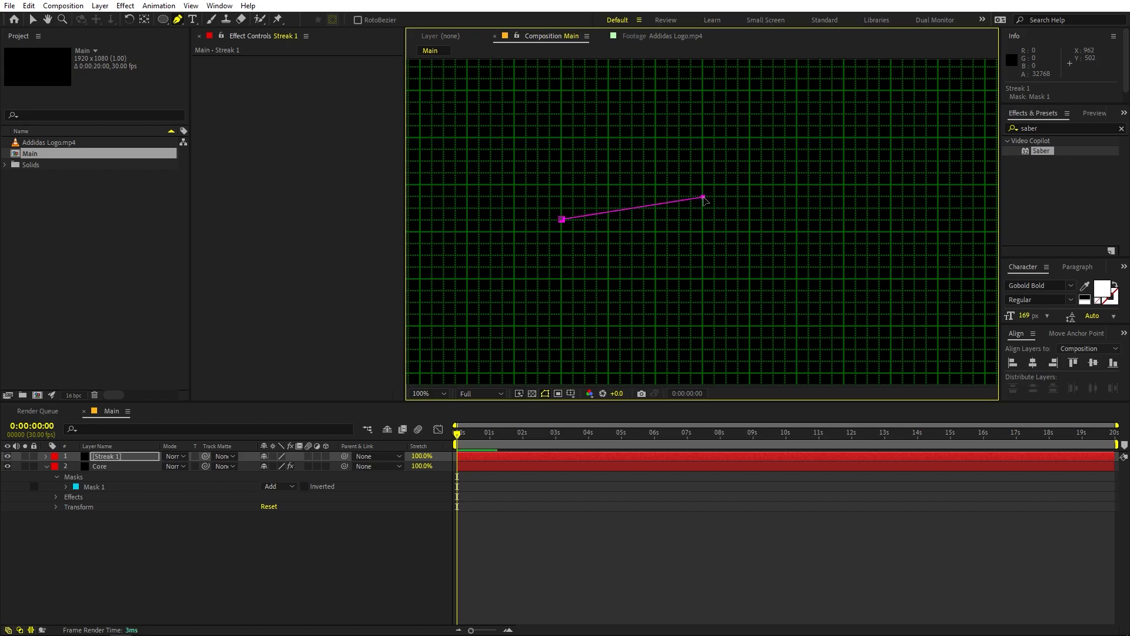
pyautogui.click(844, 221)
pyautogui.click(704, 244)
pyautogui.click(562, 220)
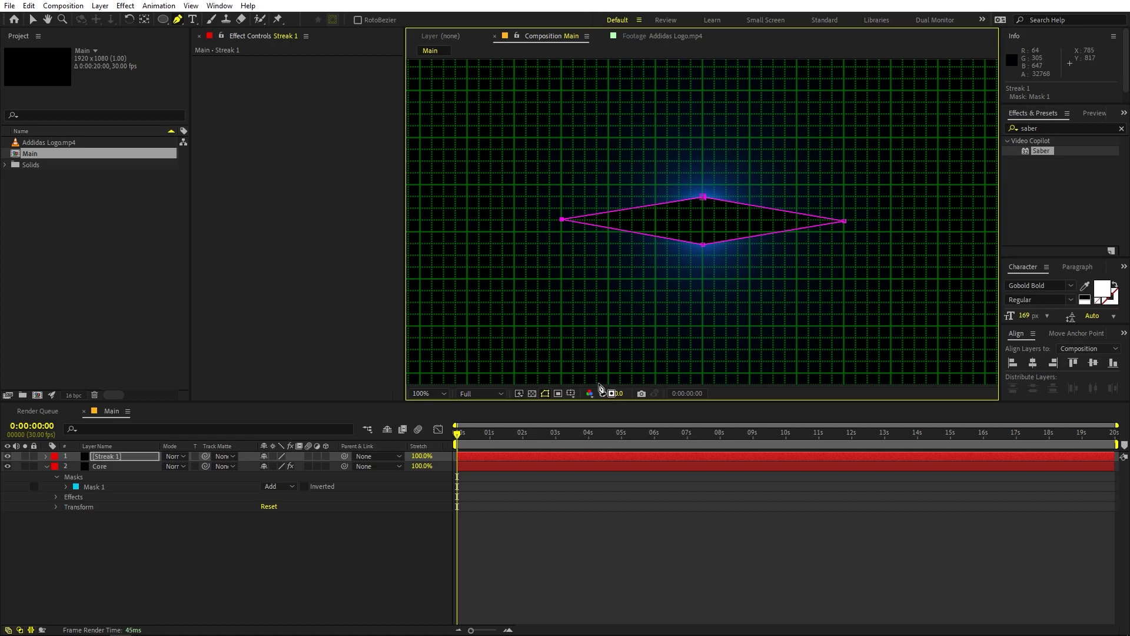
# Step: Hide the composition grid and deselect the Streak 1 layer
pyautogui.click(571, 393)
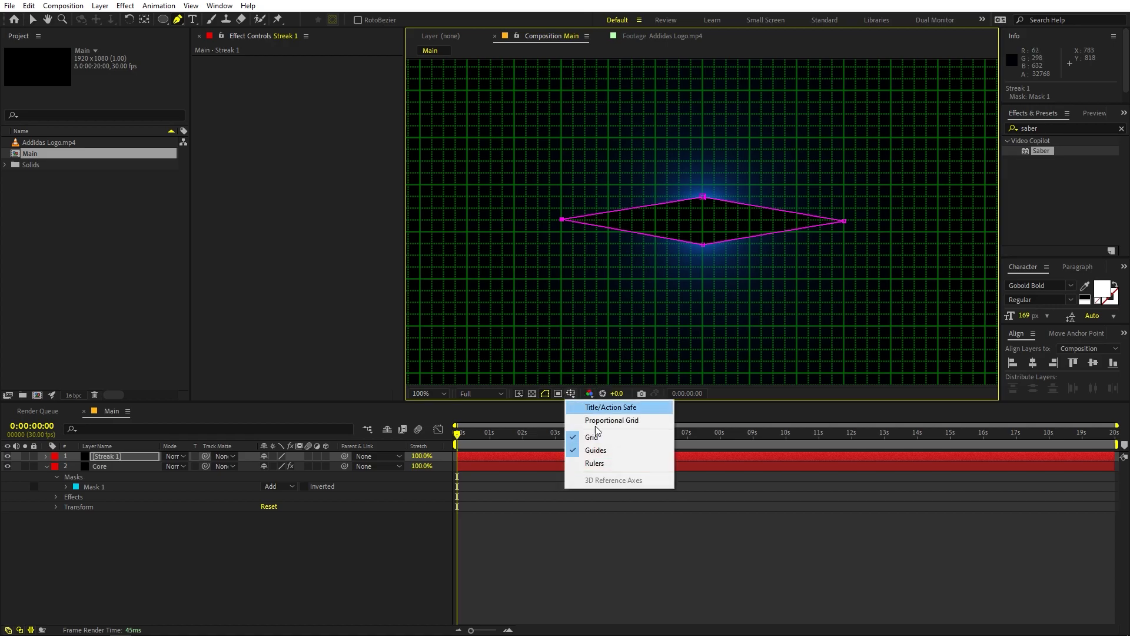
pyautogui.click(600, 438)
pyautogui.click(645, 583)
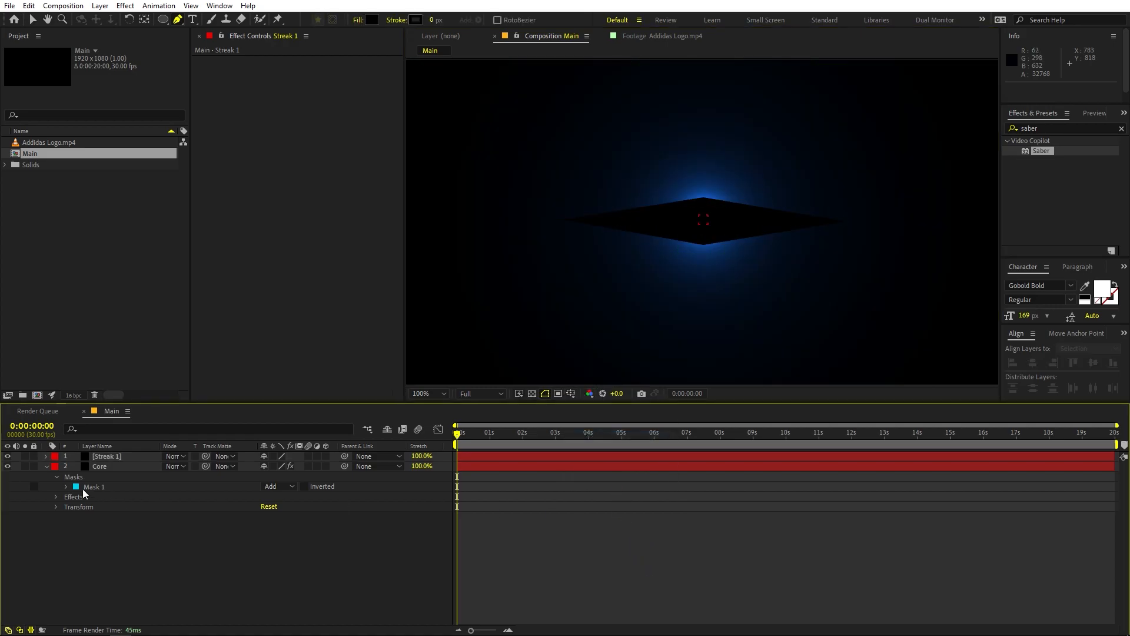
# Step: Apply the Saber effect to Streak 1 and set its Core Type to Layer Masks
pyautogui.click(110, 457)
pyautogui.moveTo(1041, 151); pyautogui.dragTo(147, 458)
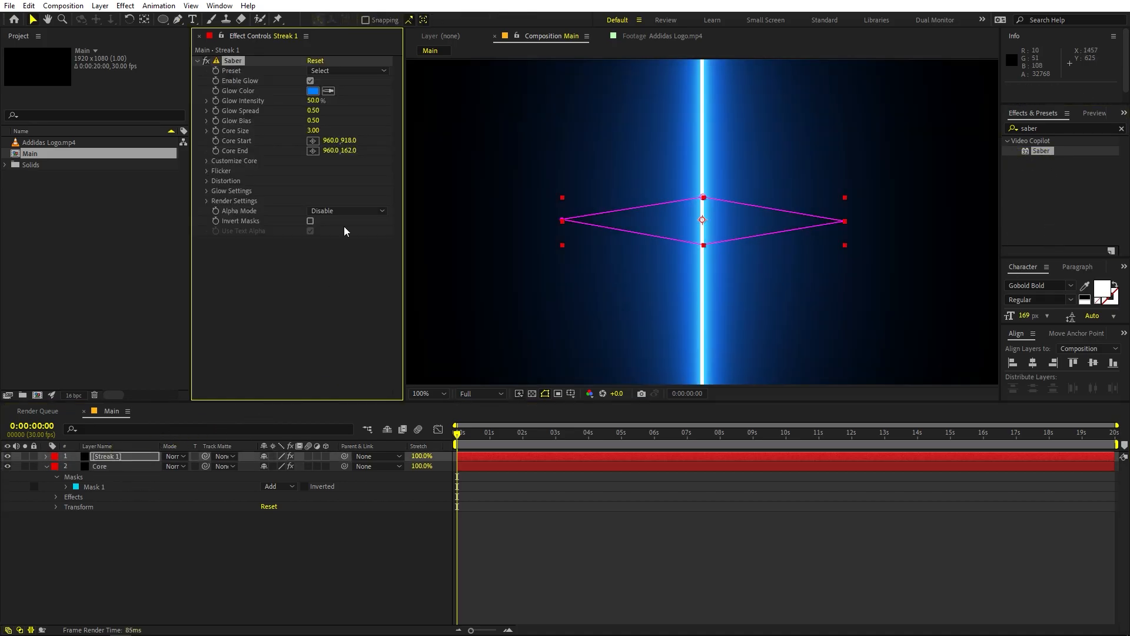
pyautogui.click(210, 161)
pyautogui.click(207, 161)
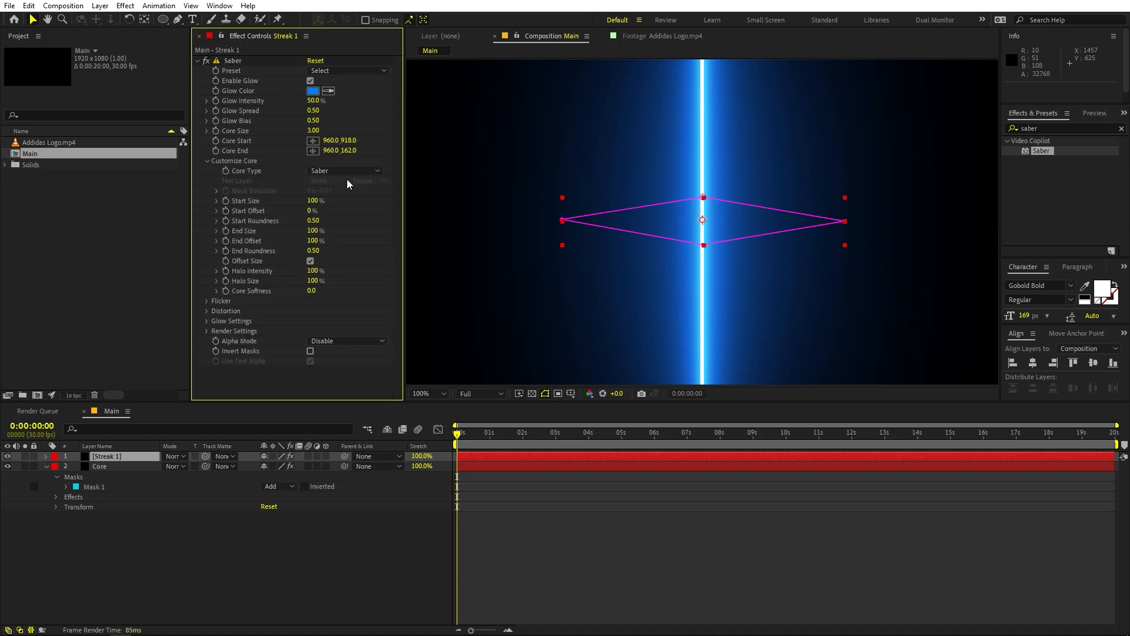
pyautogui.click(348, 172)
pyautogui.click(351, 197)
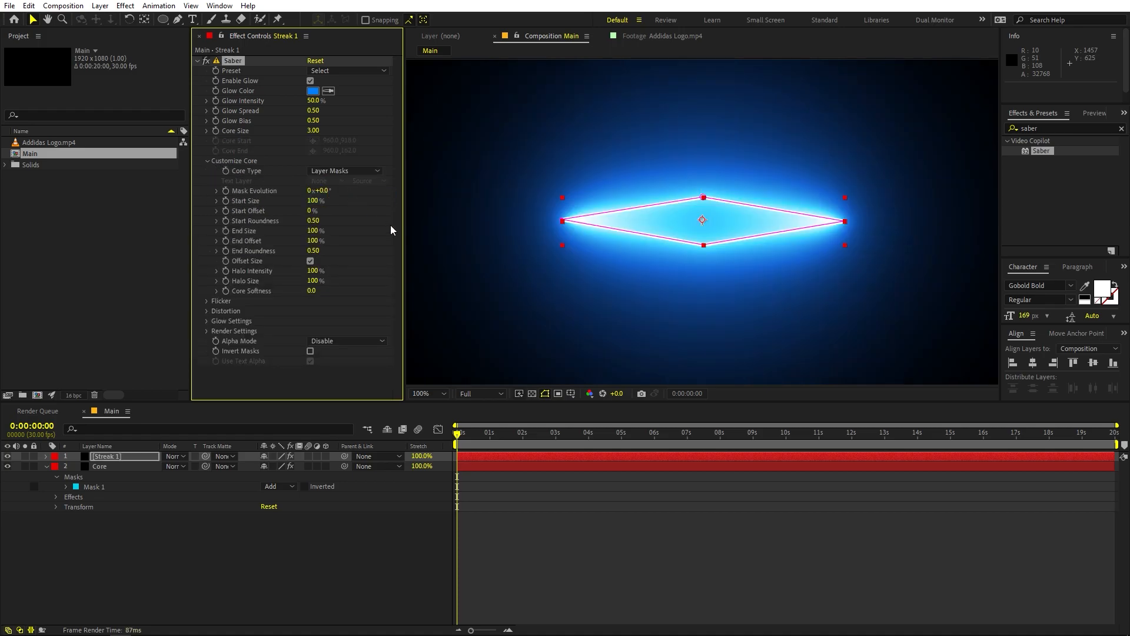
# Step: Set the Streak 1 layer's blending mode to Add
pyautogui.click(758, 533)
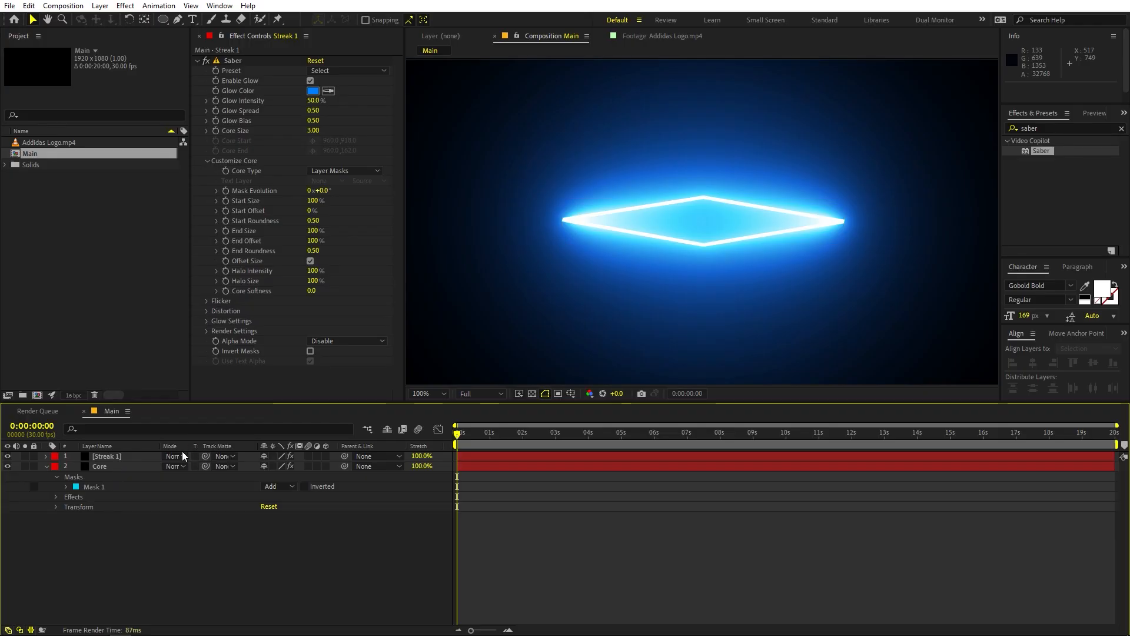
pyautogui.click(175, 456)
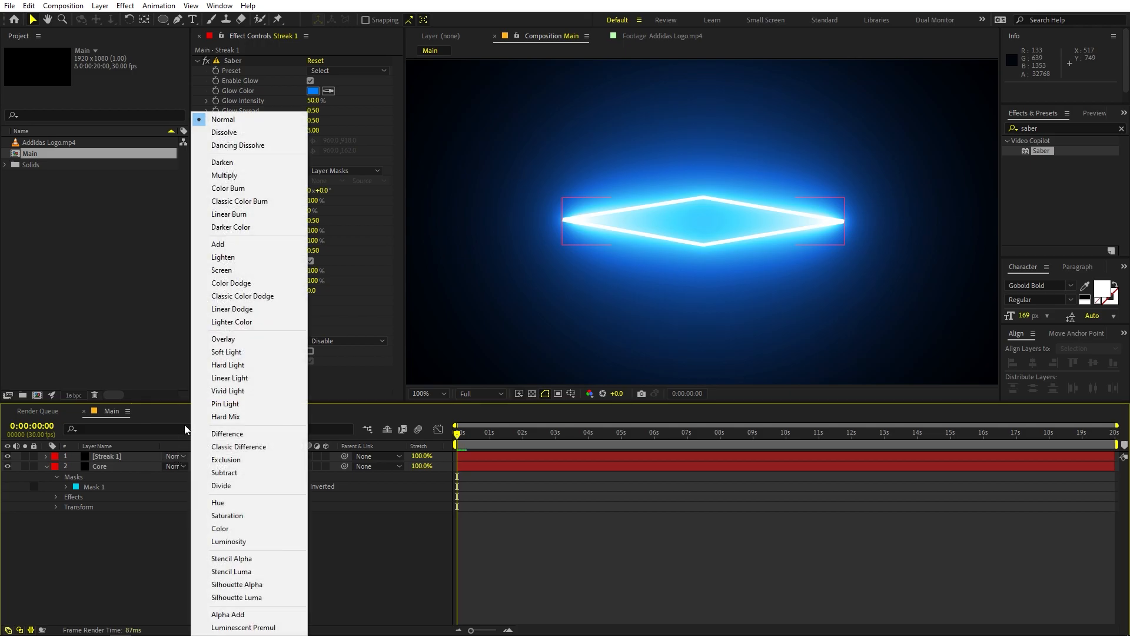
pyautogui.click(228, 244)
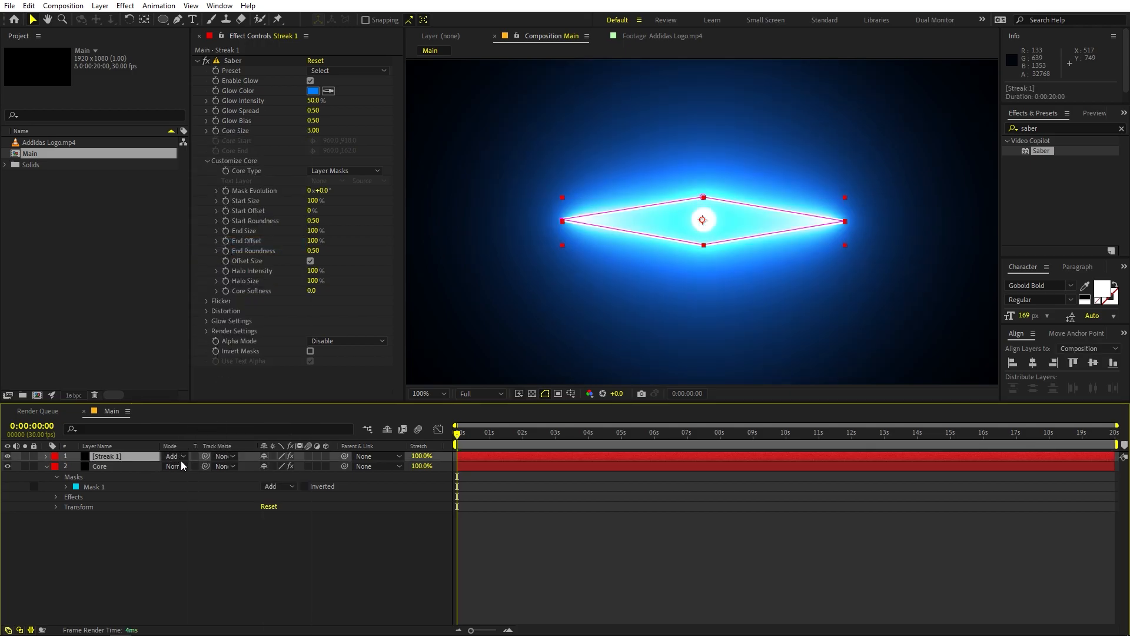
# Step: Hide the timeline's layer switches and blending mode columns, and restore both
pyautogui.click(9, 630)
pyautogui.click(20, 630)
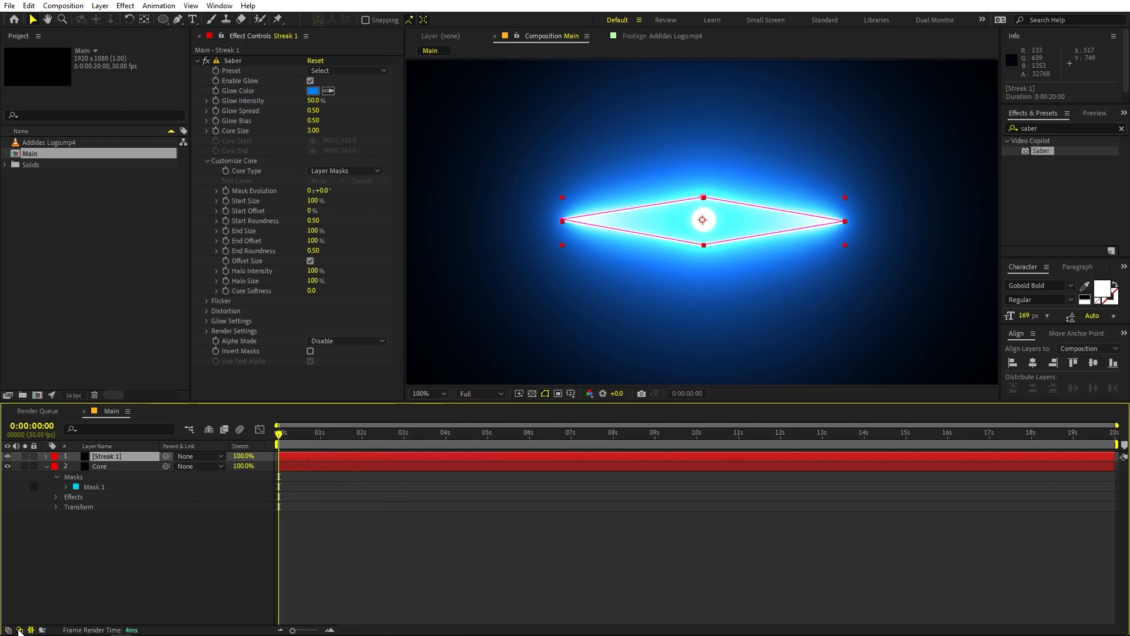
pyautogui.click(20, 630)
pyautogui.click(8, 630)
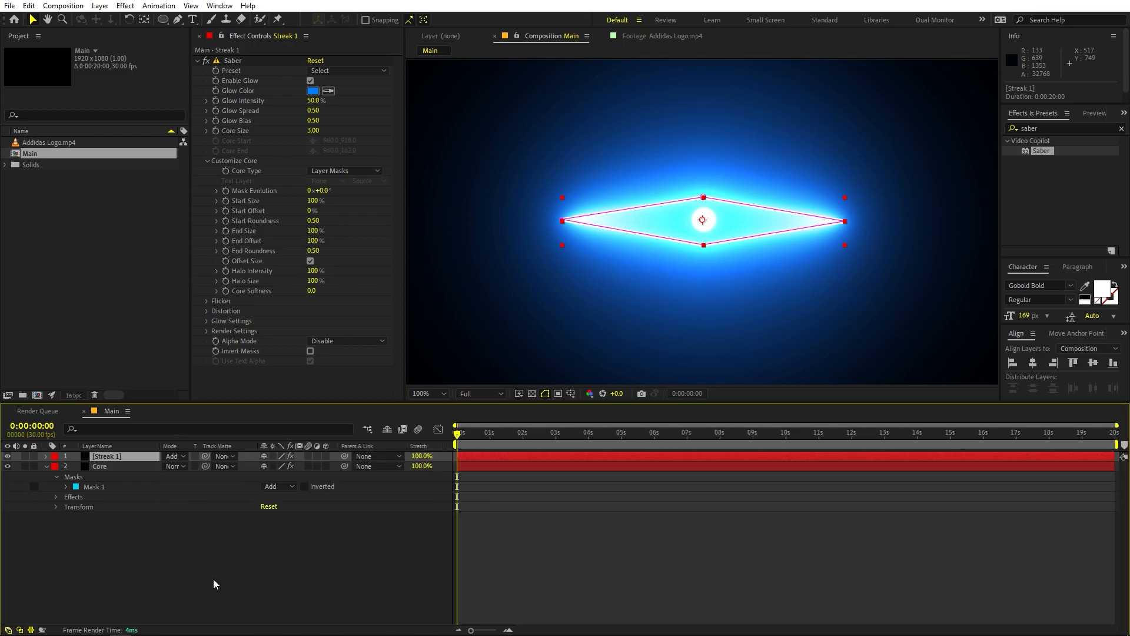
# Step: Squash the Streak 1 diamond mask vertically about its centre to 3.7% height, keeping its full width, and deselect it
pyautogui.click(179, 578)
pyautogui.click(108, 457)
pyautogui.doubleClick(704, 198)
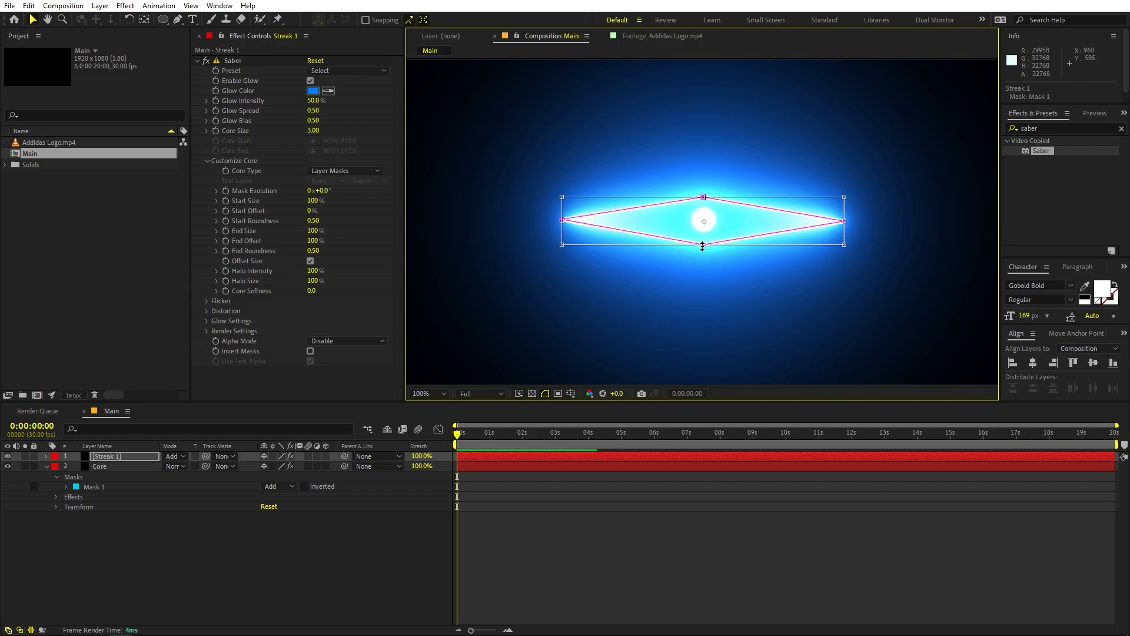
pyautogui.moveTo(703, 245); pyautogui.dragTo(705, 223)
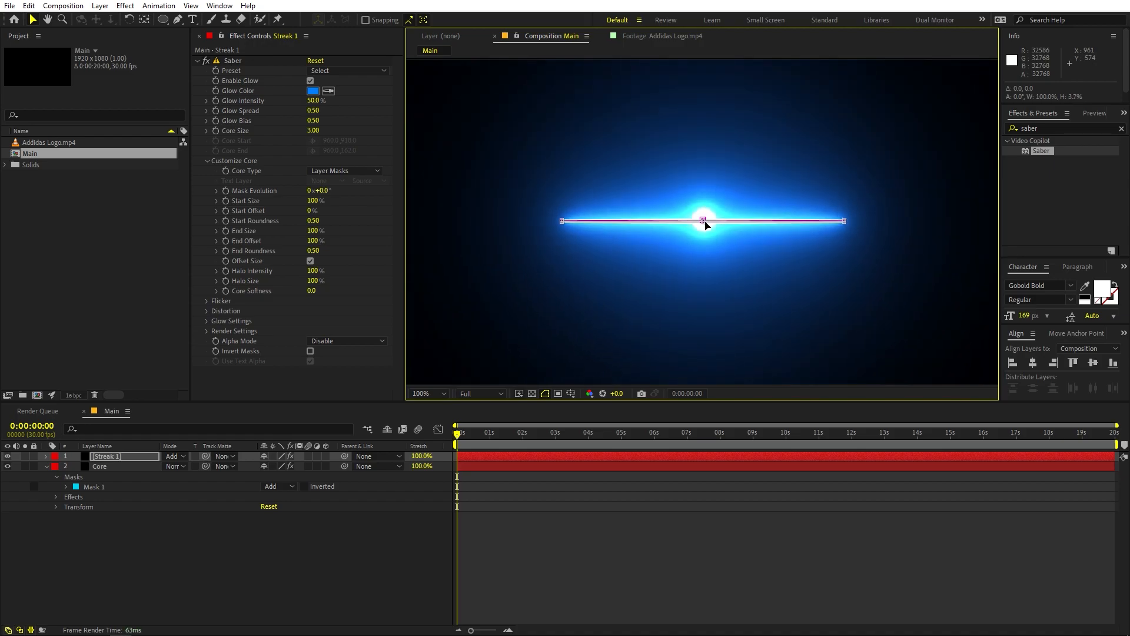
pyautogui.click(723, 515)
pyautogui.press(',')
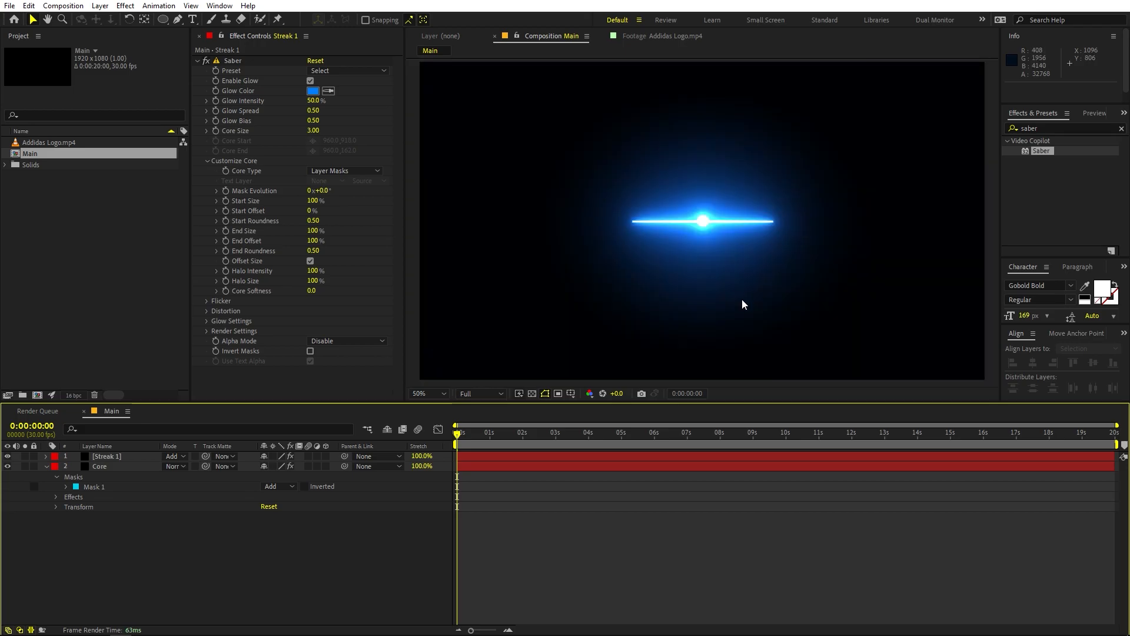
# Step: Set the Glow Intensity of Streak 1's Saber effect to 31.8%
pyautogui.press('.')
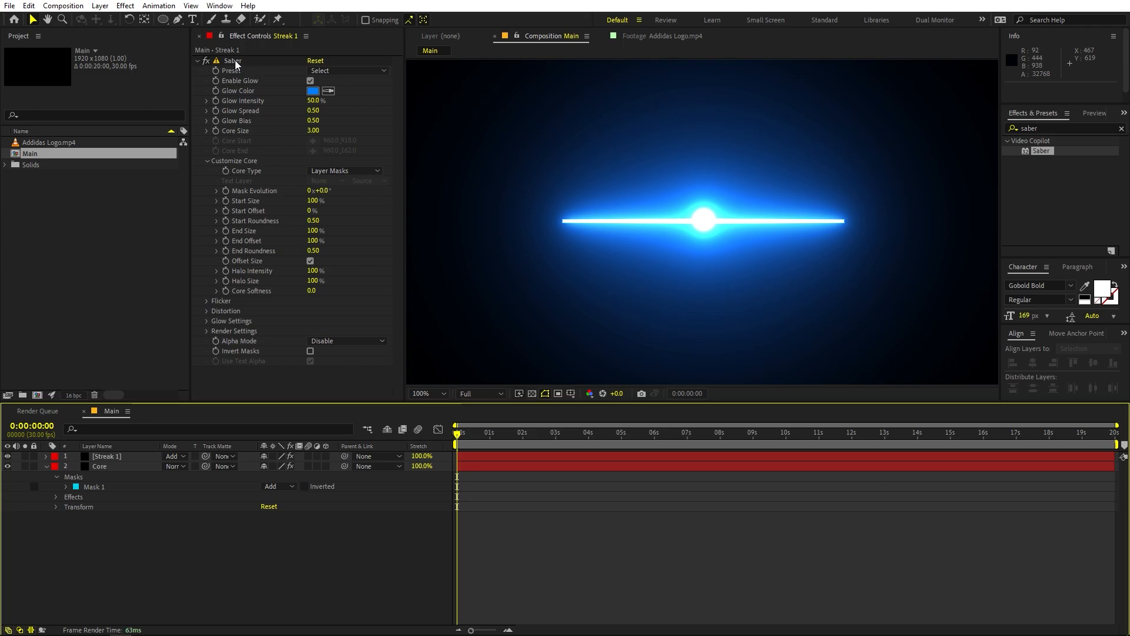
pyautogui.click(121, 458)
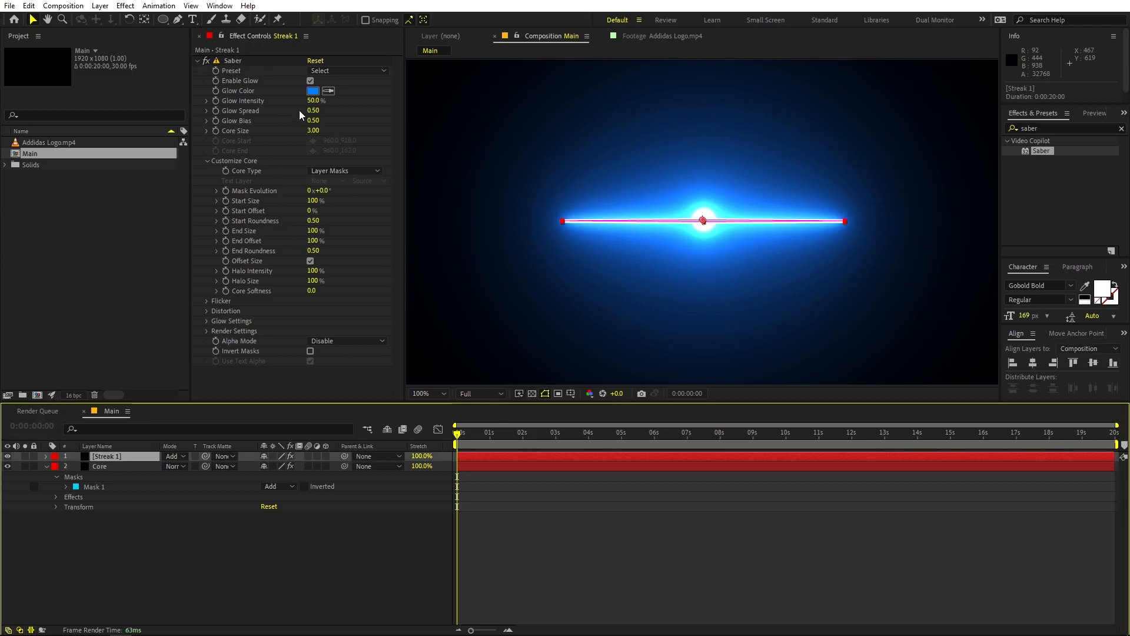
pyautogui.moveTo(314, 100); pyautogui.dragTo(233, 115)
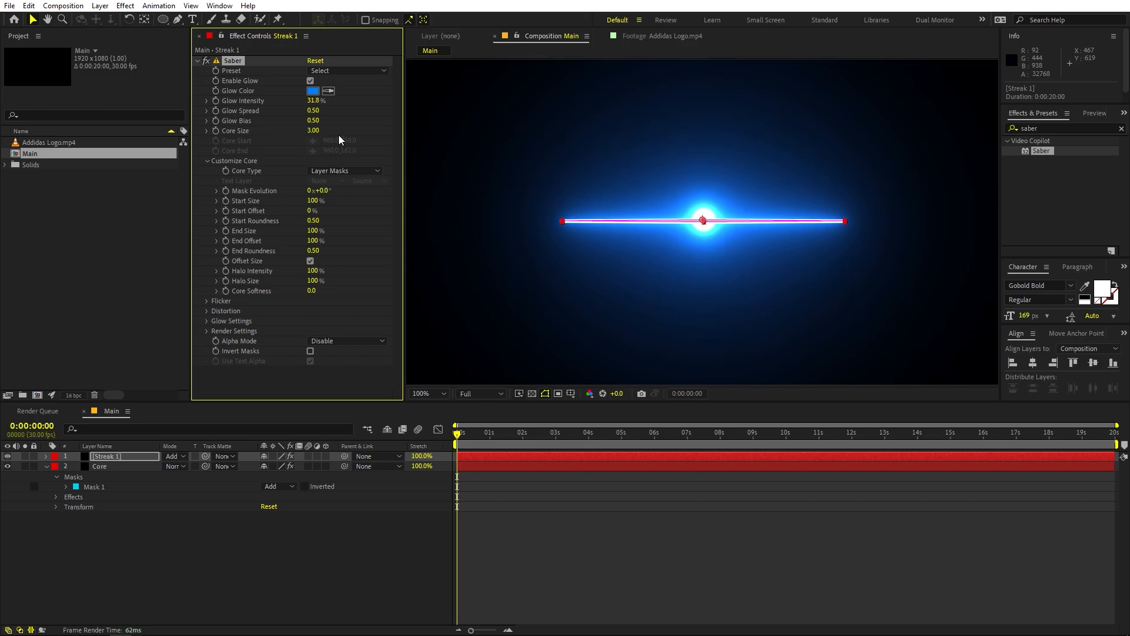
# Step: Scale the Streak 1 mask about its centre to 77.3% width and 200% height
pyautogui.click(561, 222)
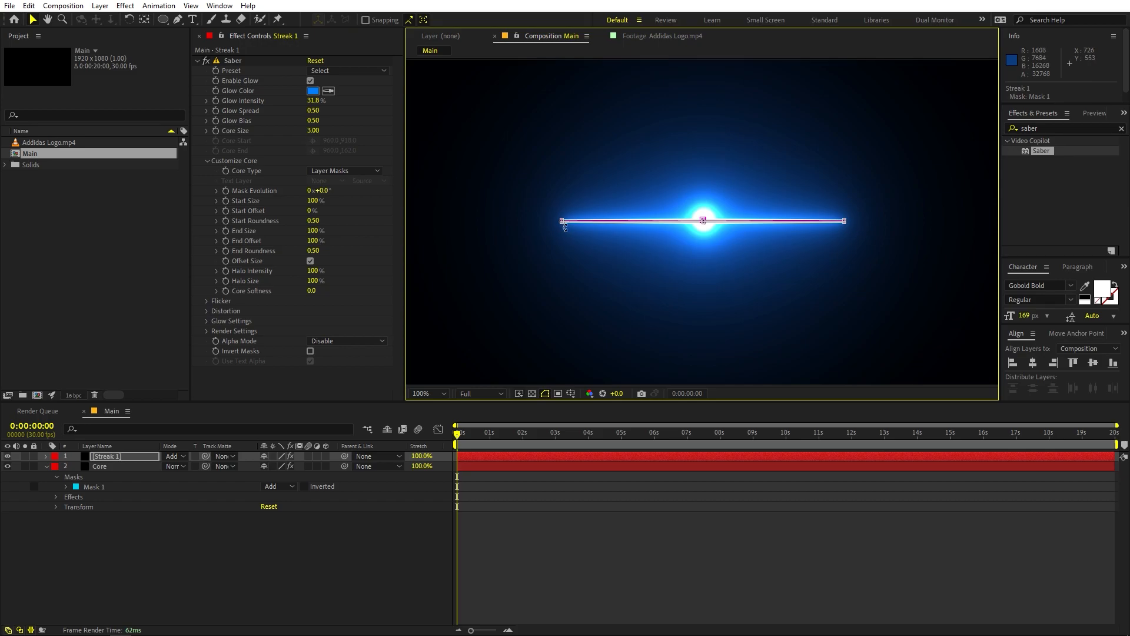
pyautogui.press('.')
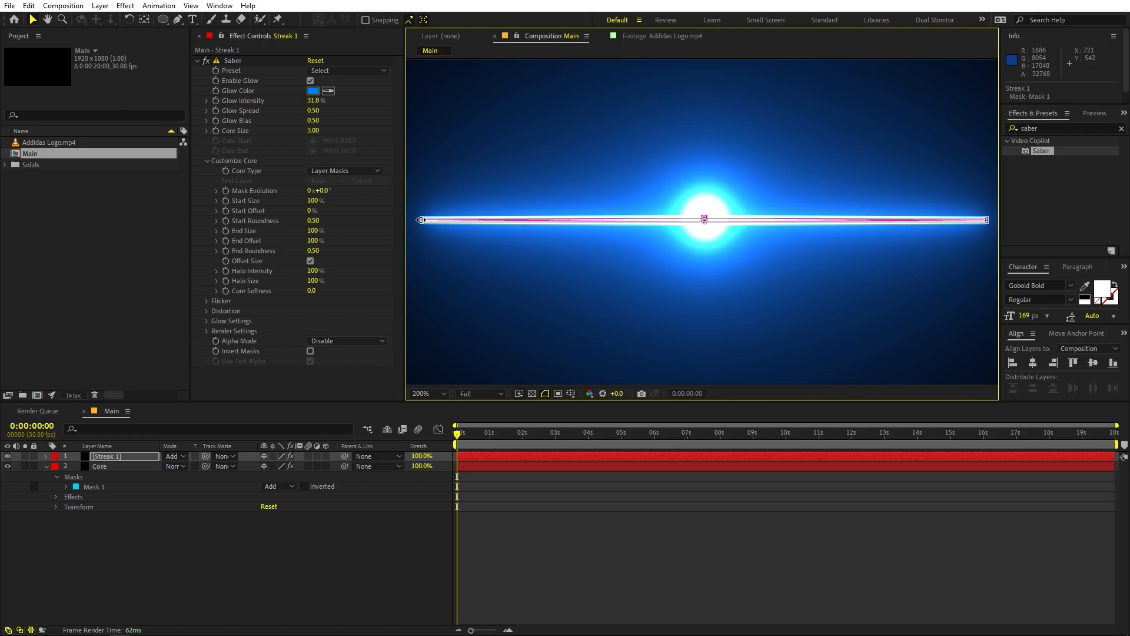
pyautogui.moveTo(421, 220)
pyautogui.mouseDown()
pyautogui.moveTo(497, 224)
pyautogui.moveTo(486, 224)
pyautogui.mouseUp()
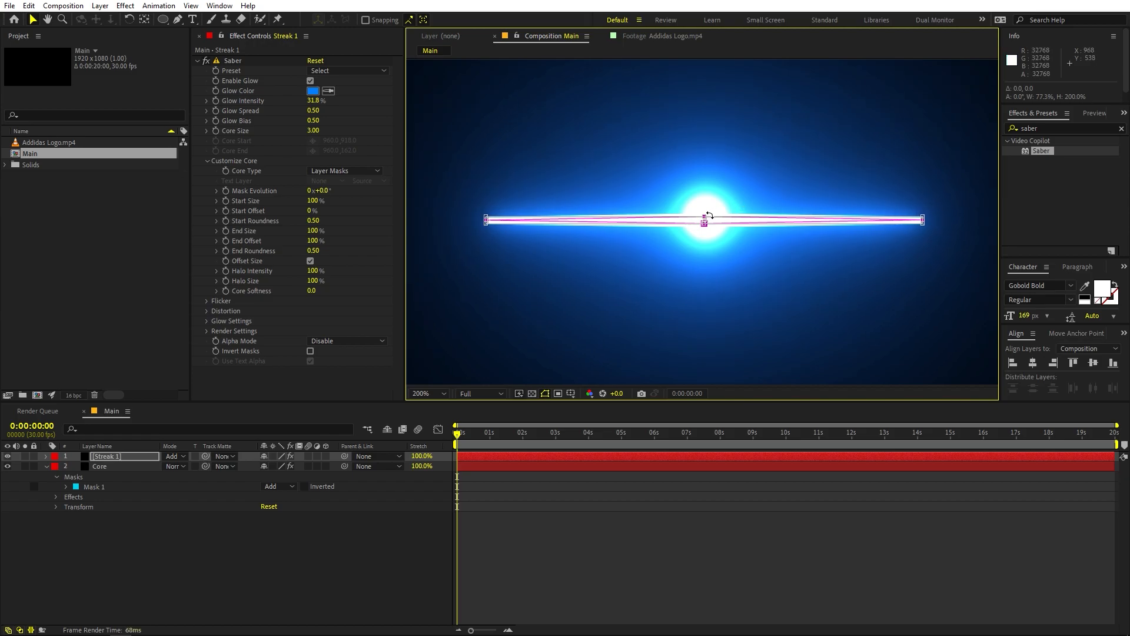
pyautogui.click(740, 481)
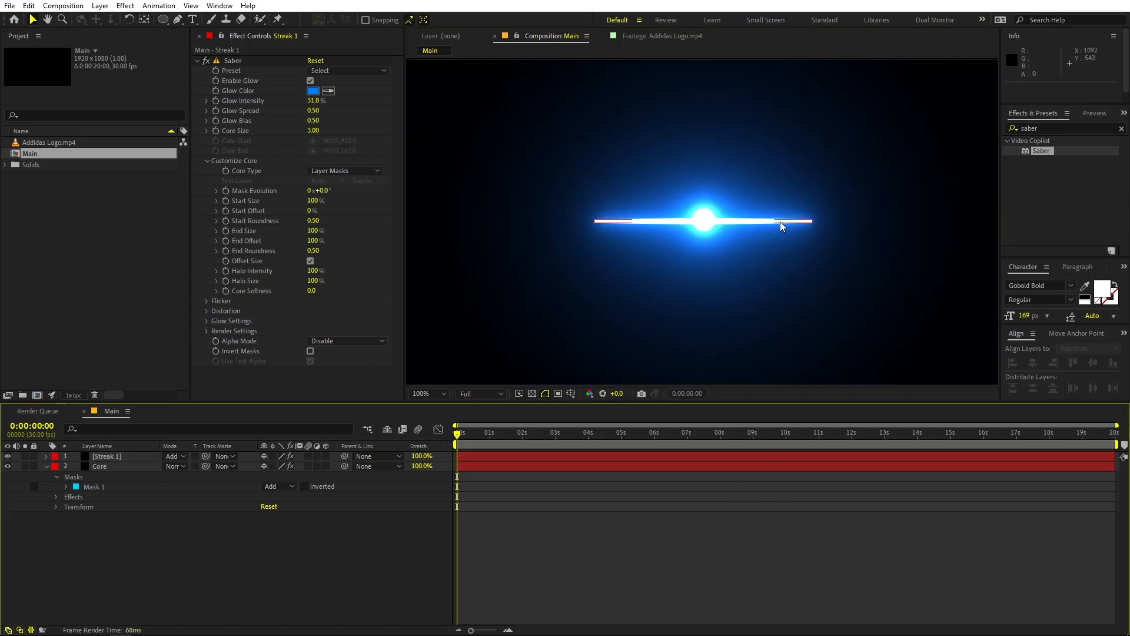
# Step: Scale the Streak 1 mask's height to 50% about its centre, keeping its width
pyautogui.click(671, 223)
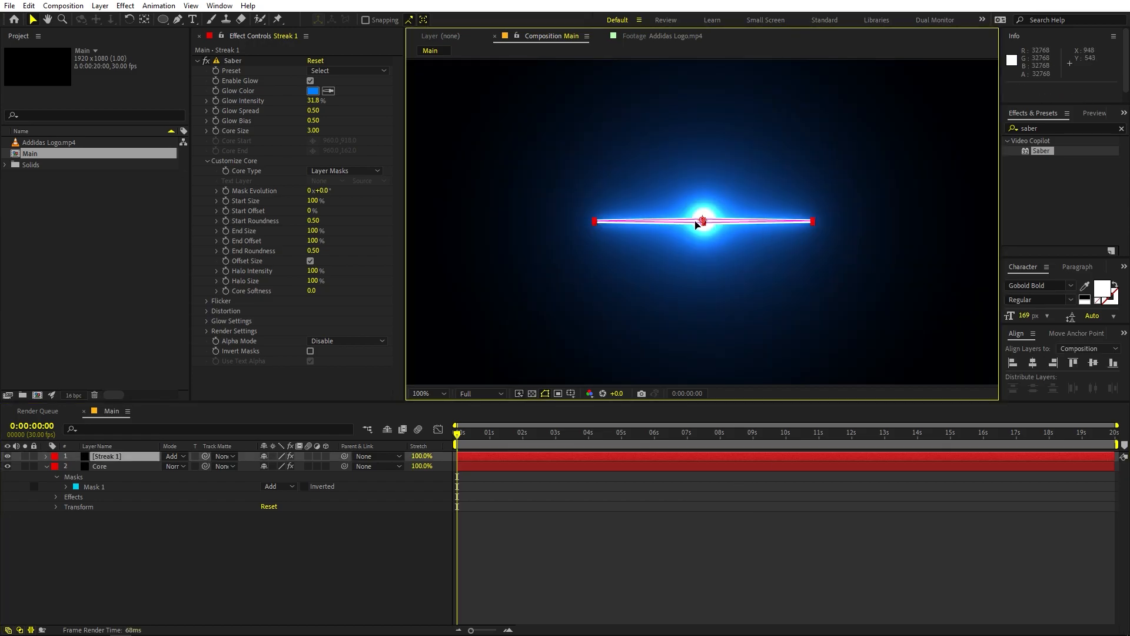
pyautogui.click(700, 225)
pyautogui.click(704, 223)
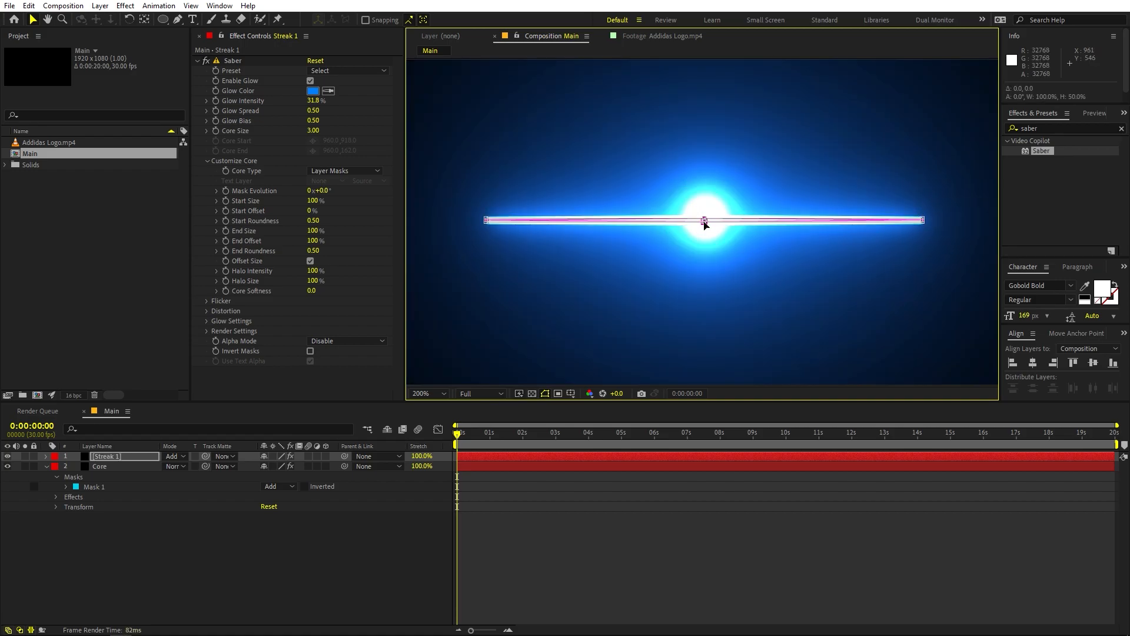
# Step: Set the Start Size of Streak 1's Saber core to 31% and deselect the layer
pyautogui.click(723, 489)
pyautogui.press(',')
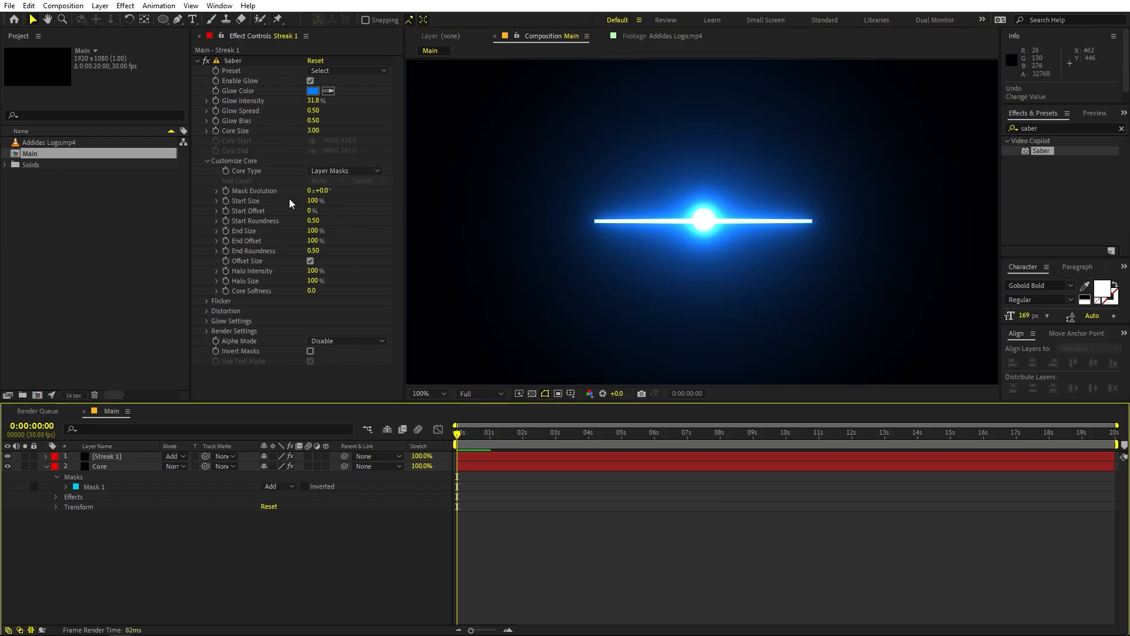
pyautogui.moveTo(314, 201); pyautogui.dragTo(477, 206)
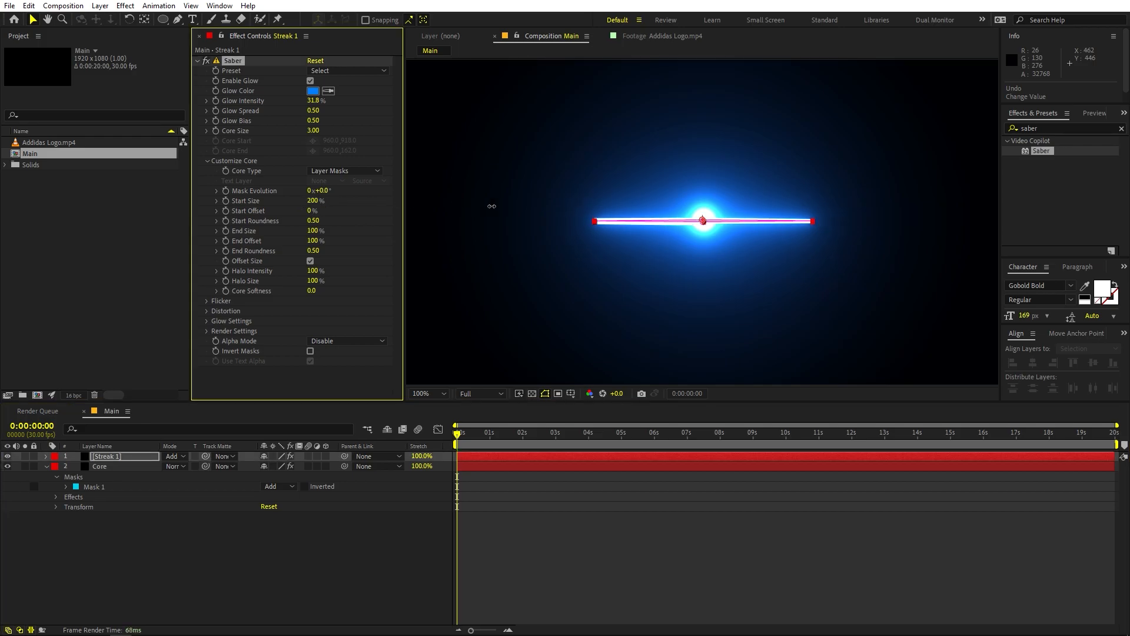
pyautogui.moveTo(1101, 207)
pyautogui.mouseDown()
pyautogui.moveTo(190, 216)
pyautogui.moveTo(203, 215)
pyautogui.mouseUp()
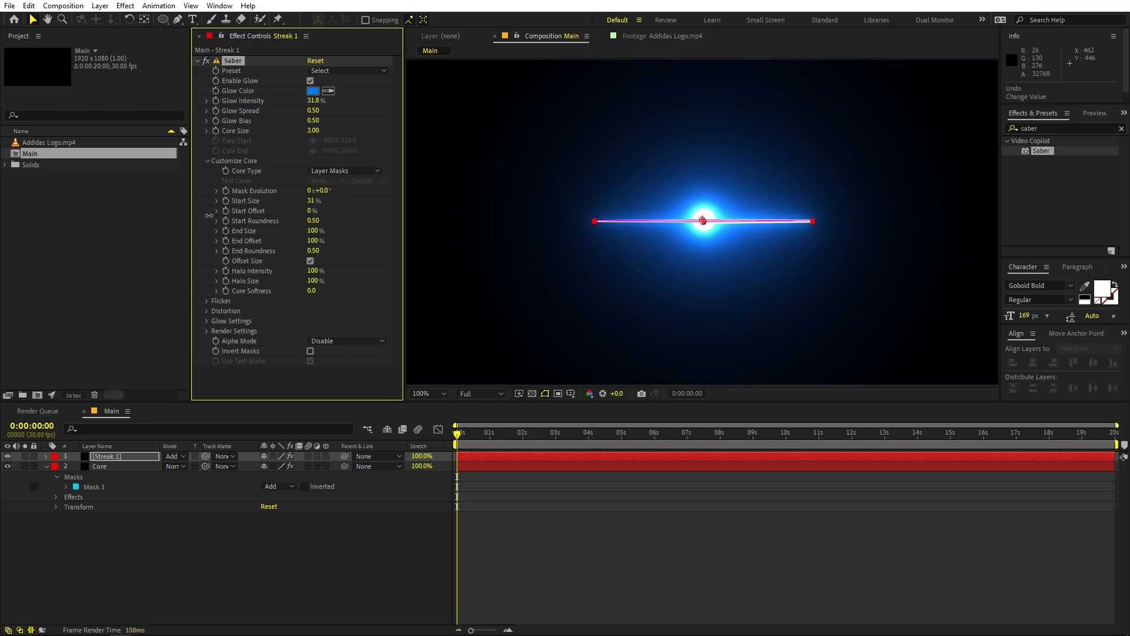
pyautogui.click(666, 513)
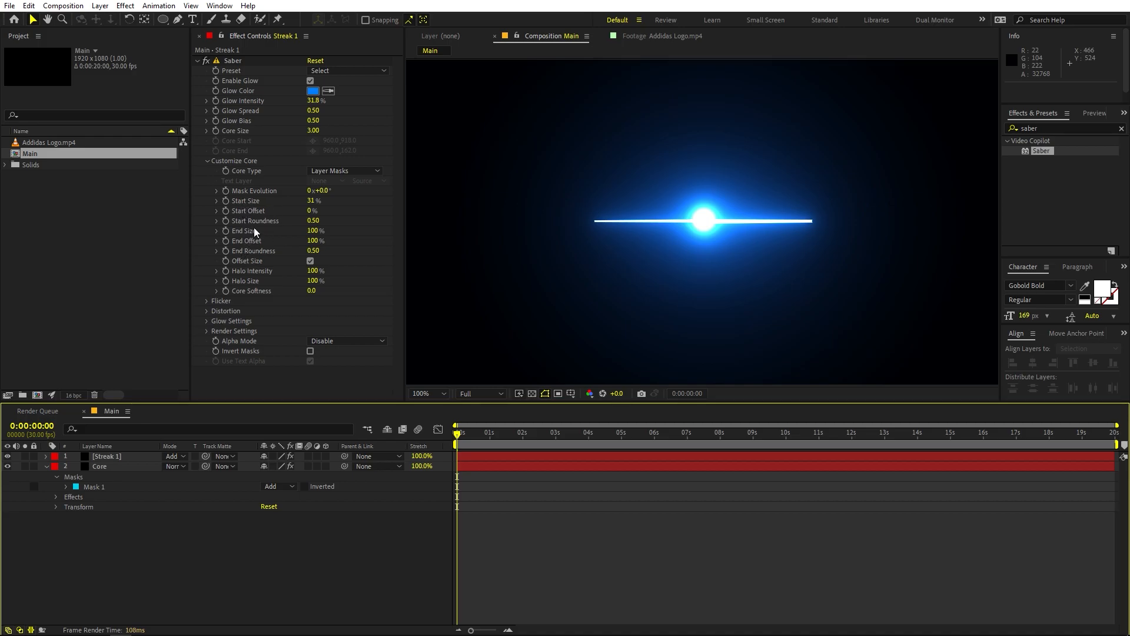
# Step: Set the End Size of Streak 1's Saber core to 31%
pyautogui.click(312, 230)
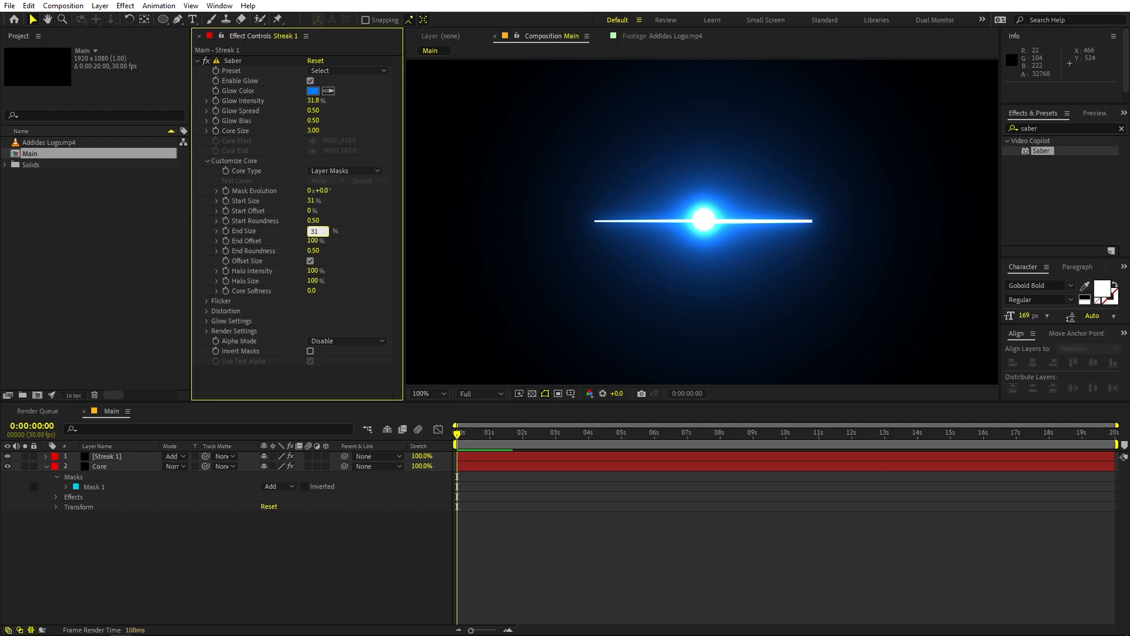
pyautogui.press('Return')
pyautogui.click(806, 576)
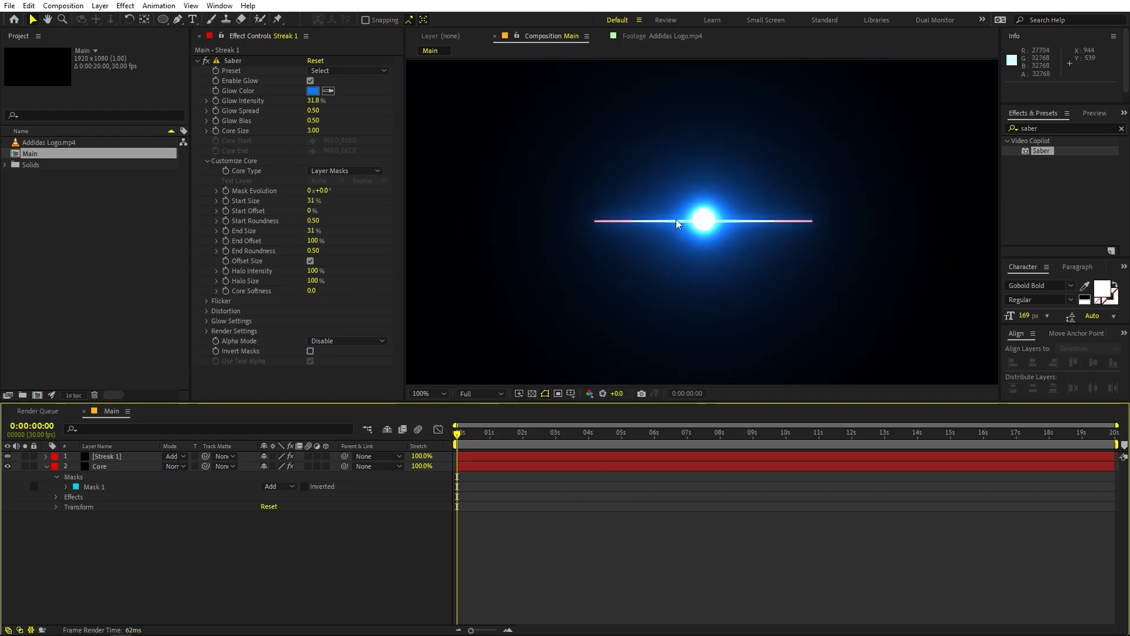
pyautogui.click(309, 230)
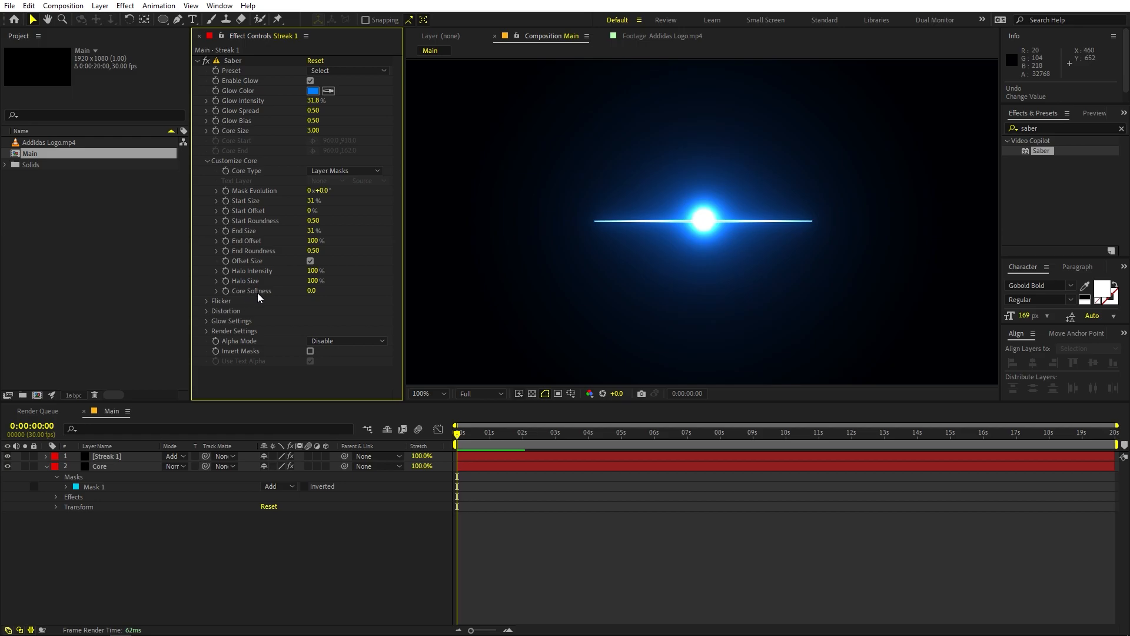
# Step: Set the Core Softness of Streak 1's Saber effect to 4.1
pyautogui.moveTo(309, 291); pyautogui.dragTo(334, 291)
pyautogui.click(822, 550)
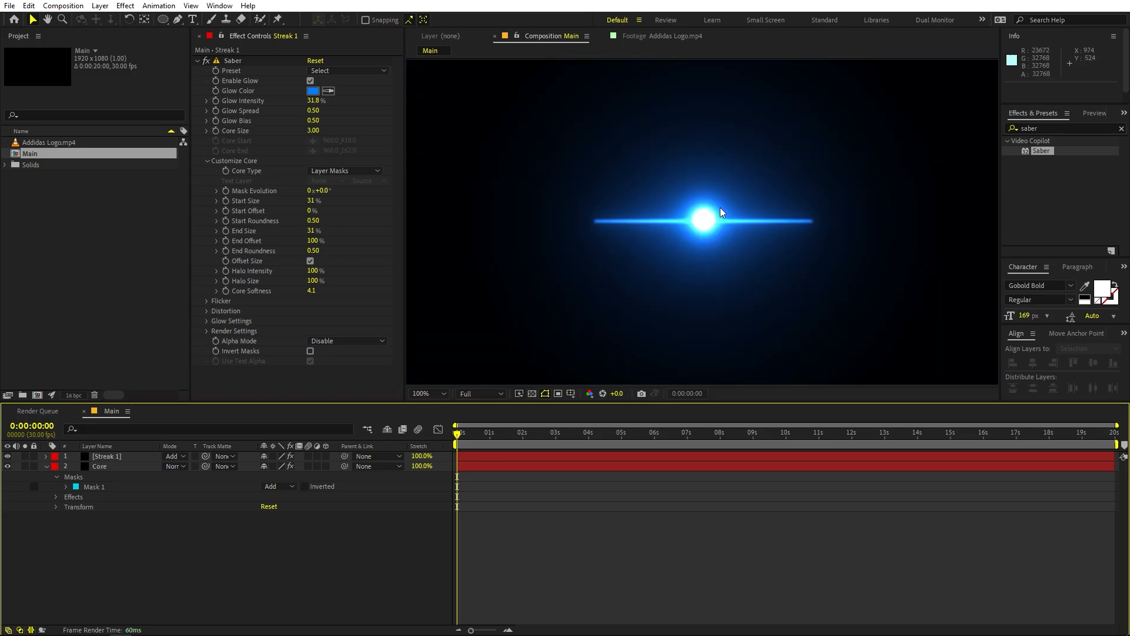
pyautogui.press('.')
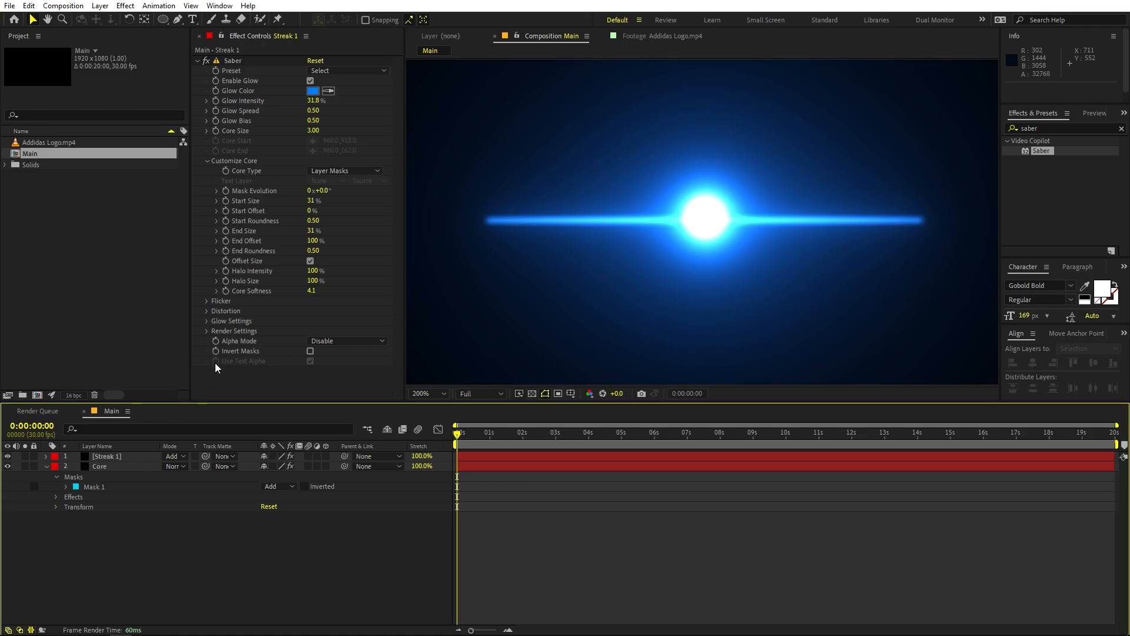
# Step: Set the Saber Flicker Intensity of Streak 1 to 75% and preview the animation
pyautogui.click(206, 301)
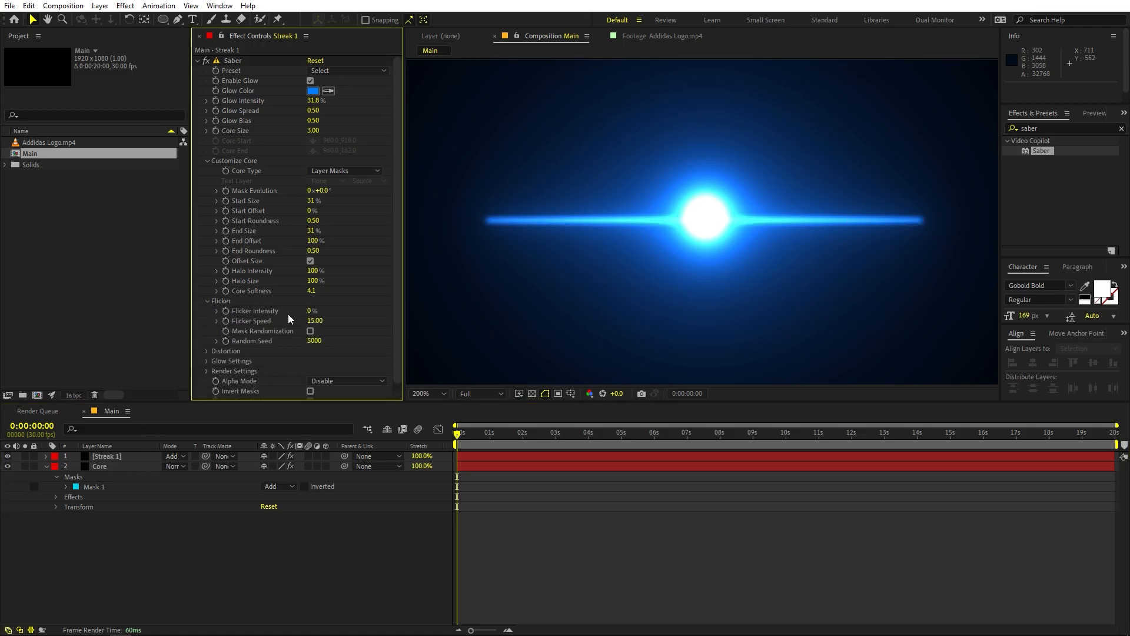
pyautogui.click(311, 310)
pyautogui.click(621, 517)
pyautogui.press('space')
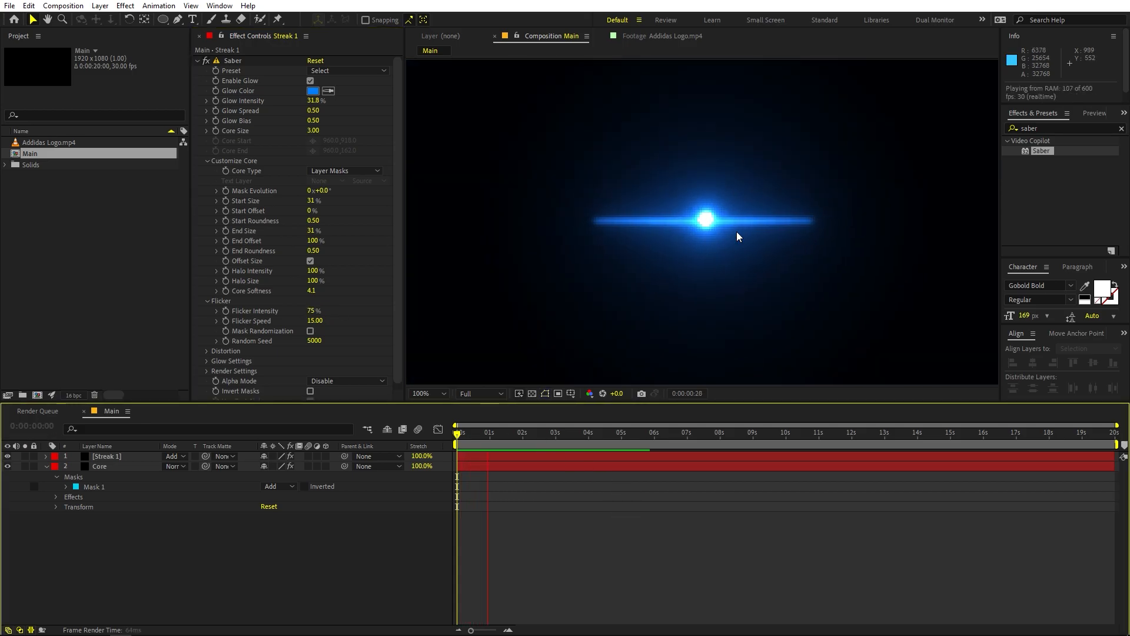
pyautogui.scroll(-4, 724, 226)
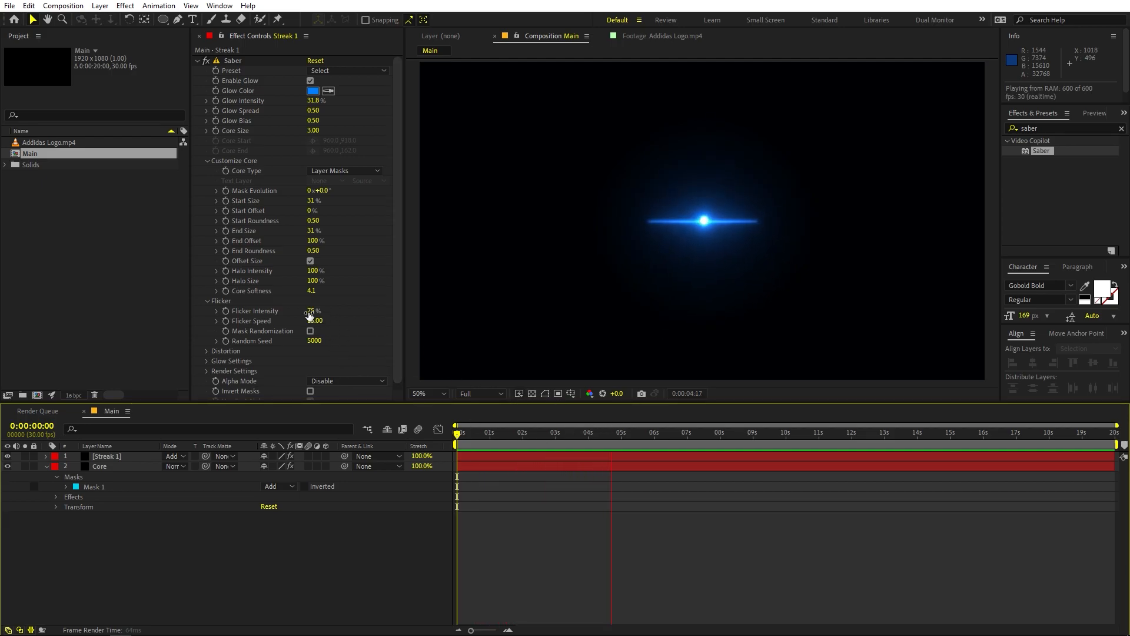
# Step: Move the current time to 0:00:02:16 and set the Saber Glow Intensity of Streak 1 to 64.1%
pyautogui.moveTo(639, 434); pyautogui.dragTo(541, 457)
pyautogui.moveTo(313, 101); pyautogui.dragTo(392, 101)
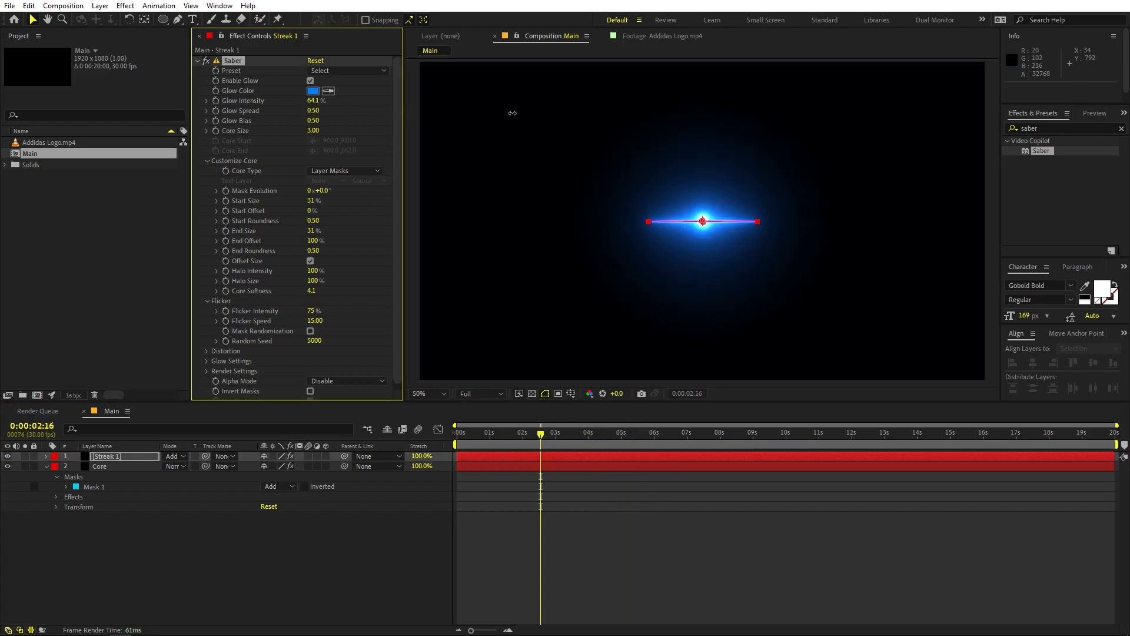
pyautogui.click(789, 508)
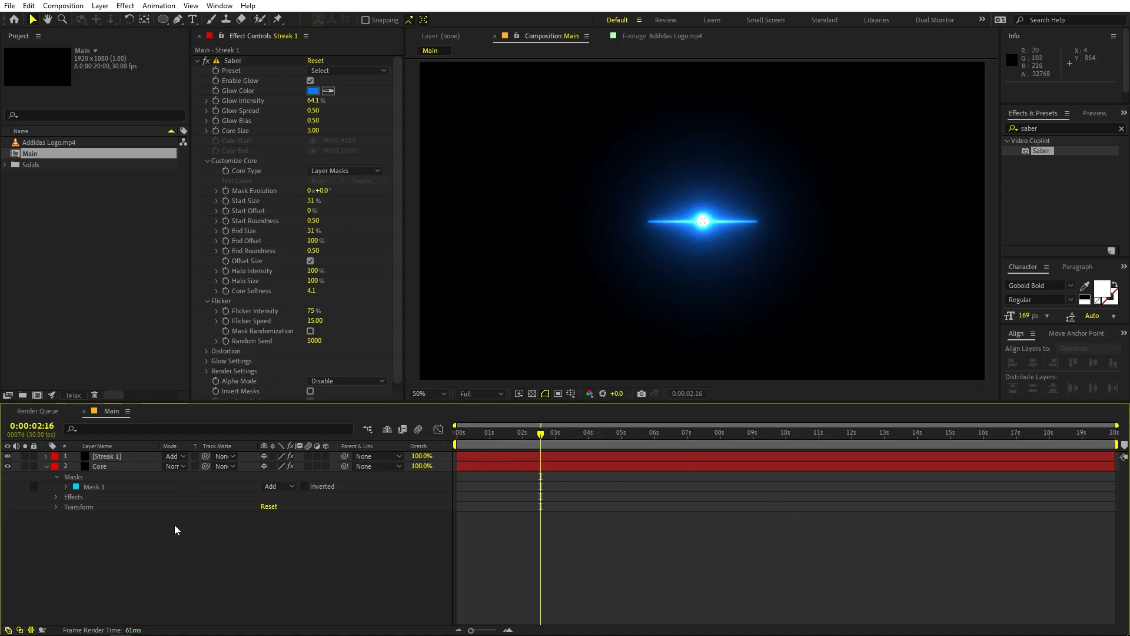
# Step: Duplicate the Streak 1 layer and rotate the copy to -68°
pyautogui.click(126, 456)
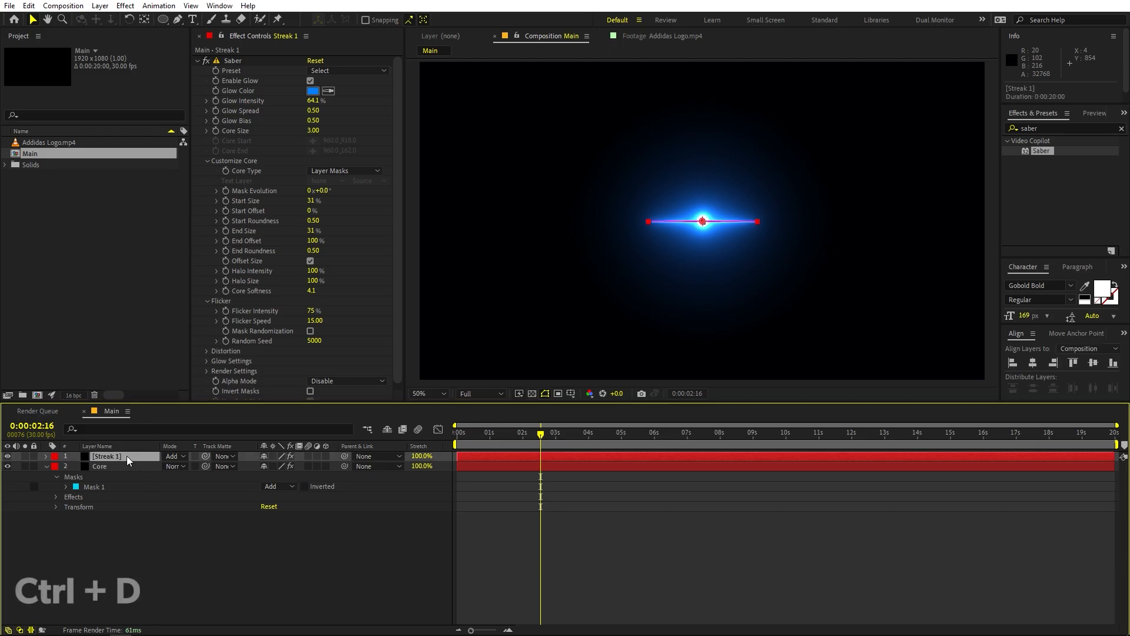
pyautogui.hotkey('ctrl', 'd')
pyautogui.press('r')
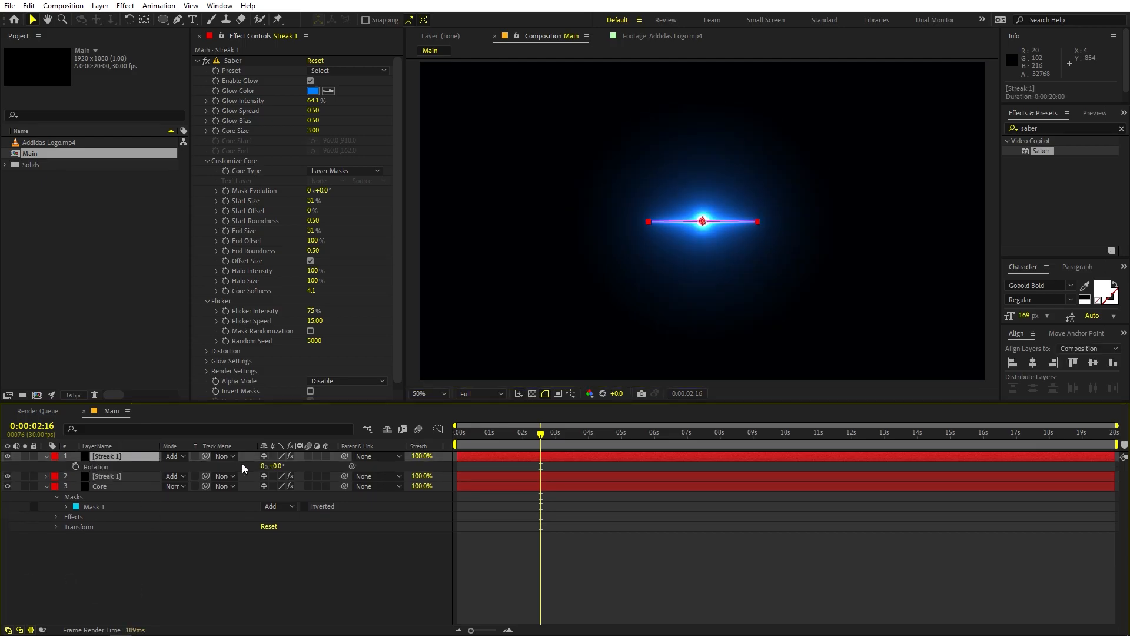
pyautogui.moveTo(279, 465); pyautogui.dragTo(239, 465)
pyautogui.click(682, 580)
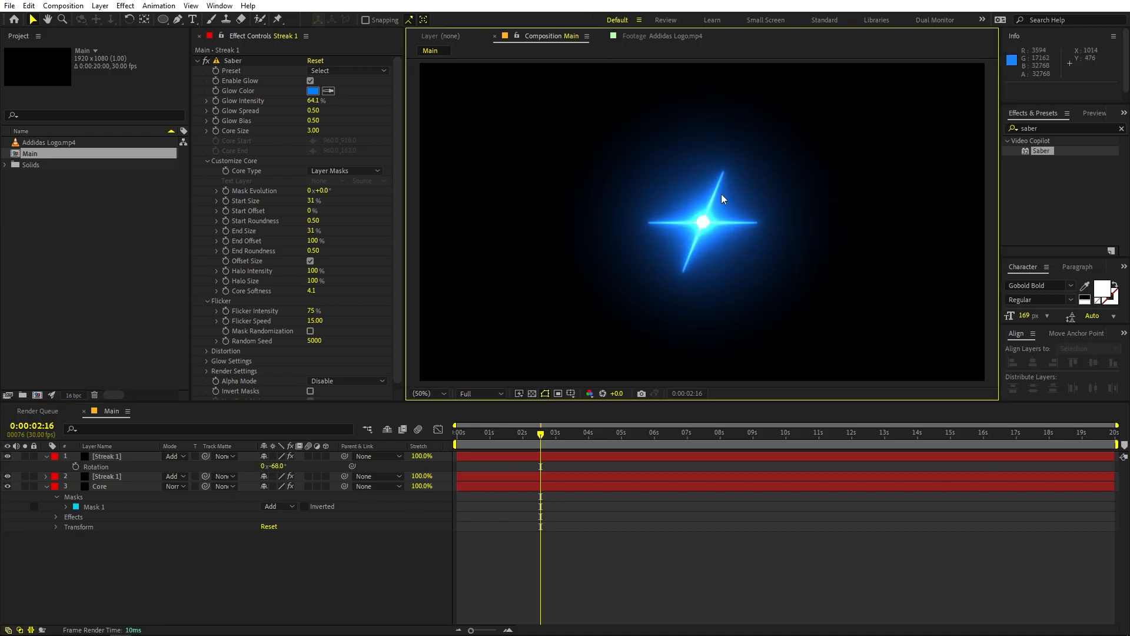
pyautogui.scroll(1, 707, 220)
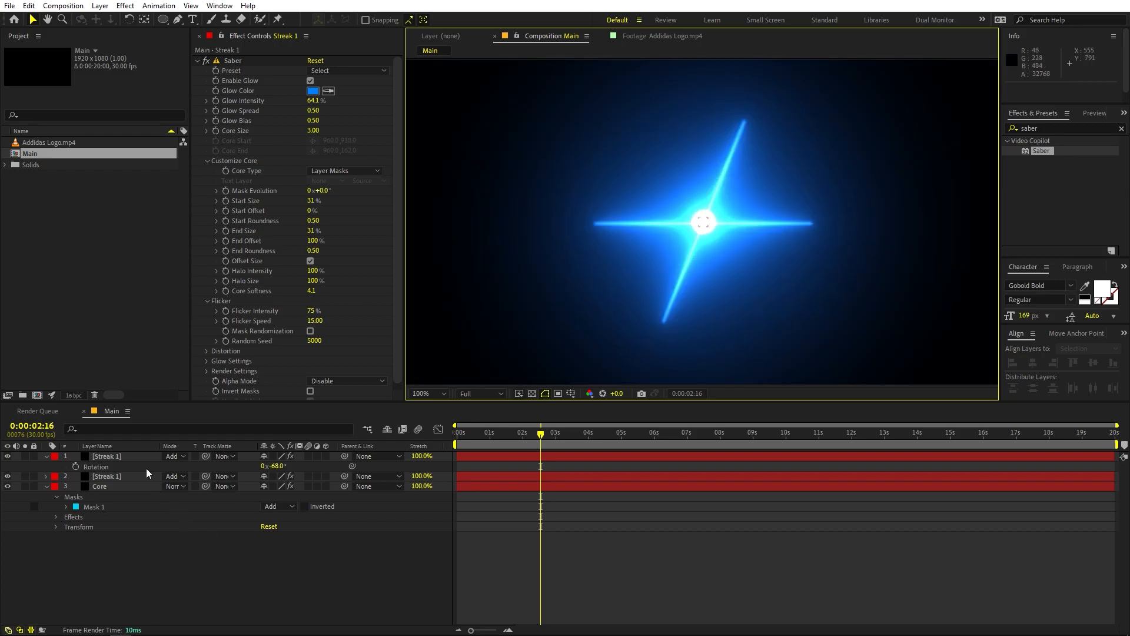
# Step: Unlink the scale proportions of the rotated Streak 1 copy and scale it to 57% width and 33% height
pyautogui.click(130, 458)
pyautogui.press('s')
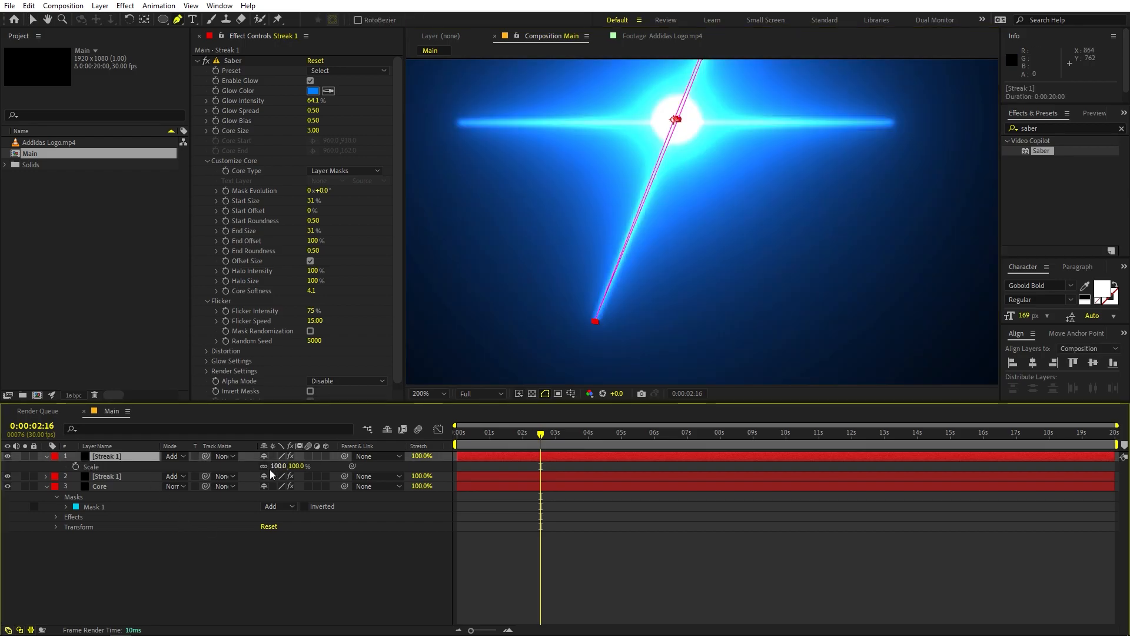
pyautogui.click(265, 466)
pyautogui.moveTo(301, 466)
pyautogui.mouseDown()
pyautogui.moveTo(255, 476)
pyautogui.moveTo(309, 466)
pyautogui.mouseUp()
pyautogui.click(419, 506)
pyautogui.scroll(-1, 746, 258)
pyautogui.scroll(-3, 747, 257)
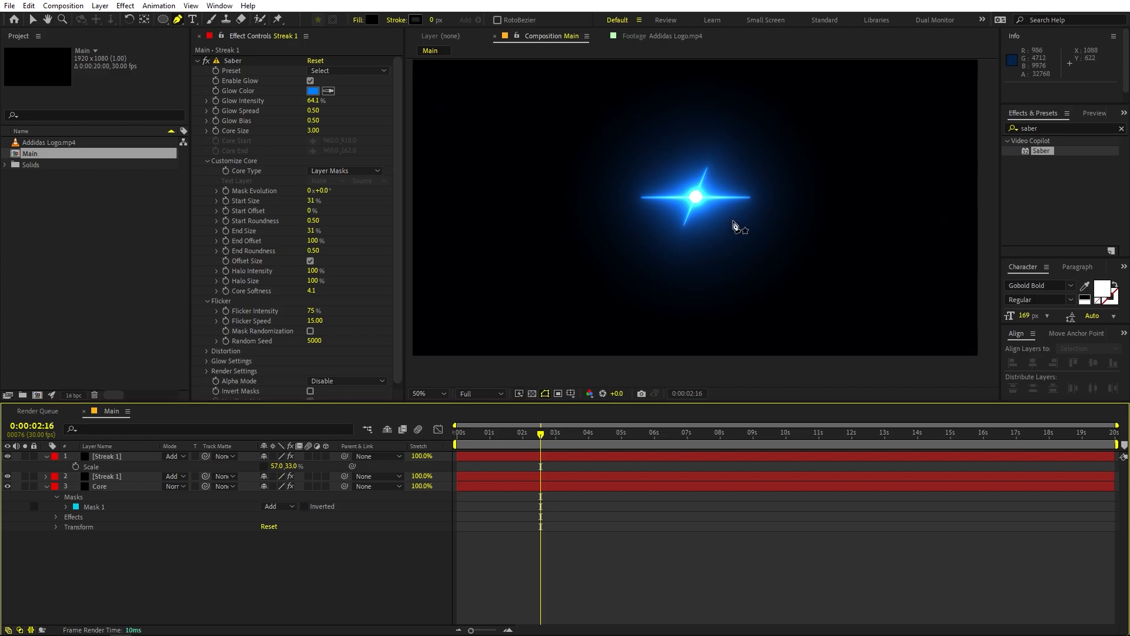
# Step: Unlink the scale proportions of the original horizontal Streak 1 layer and stretch it to 127.8% width at 100% height
pyautogui.hotkey('shift', '/')
pyautogui.click(119, 475)
pyautogui.press('s')
pyautogui.click(263, 485)
pyautogui.moveTo(278, 486); pyautogui.dragTo(432, 493)
pyautogui.click(511, 521)
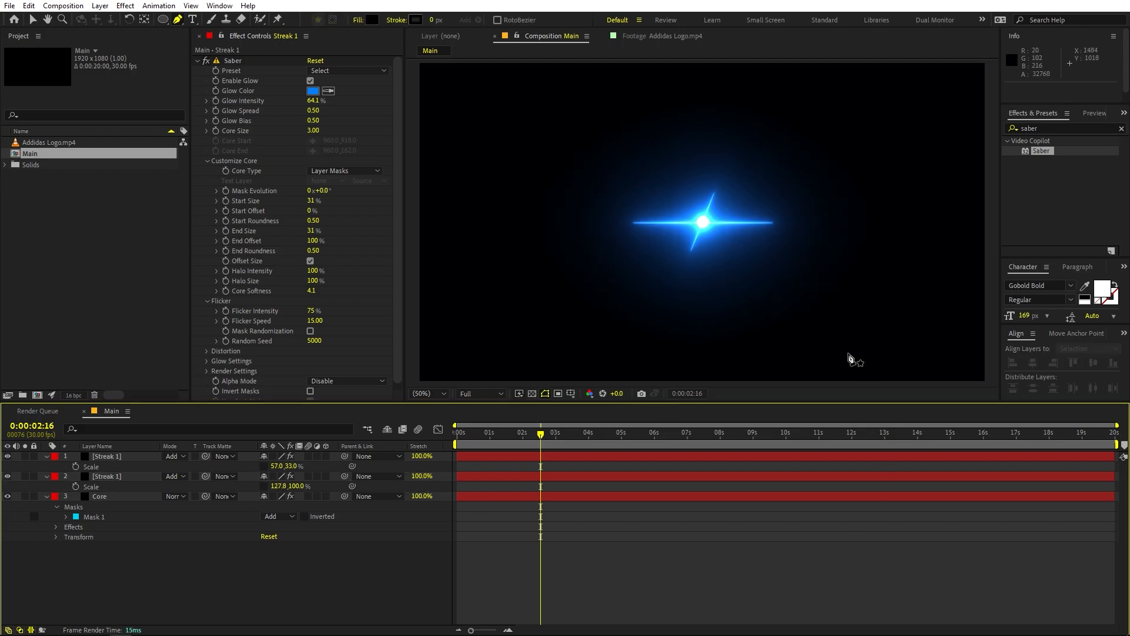
# Step: Set the rotated streak copy's Saber Glow Intensity to 33.7% and Core Softness to 8.3
pyautogui.click(136, 449)
pyautogui.click(125, 456)
pyautogui.moveTo(312, 101); pyautogui.dragTo(190, 130)
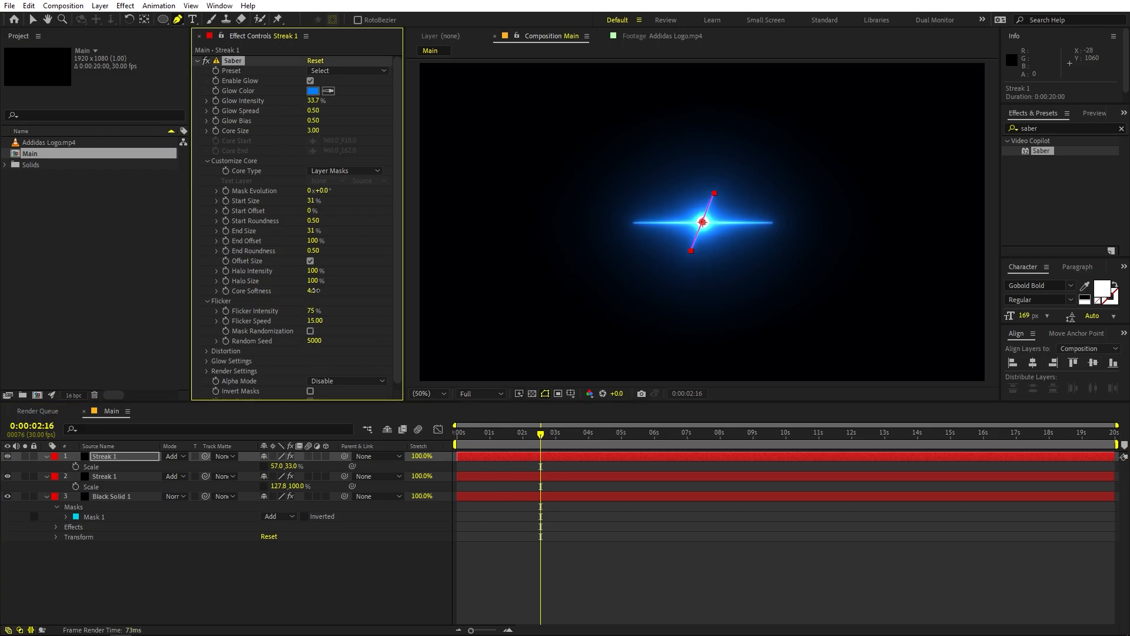
pyautogui.click(744, 560)
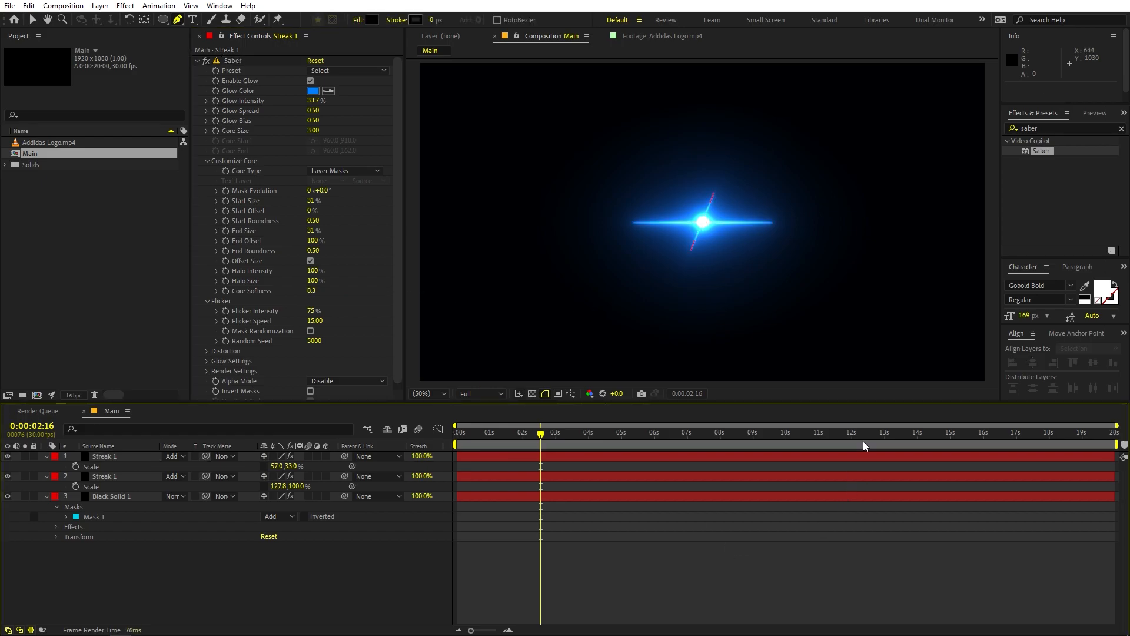
# Step: Lower the rotated streak copy's opacity to 33%
pyautogui.click(111, 457)
pyautogui.press('t')
pyautogui.moveTo(267, 467); pyautogui.dragTo(239, 471)
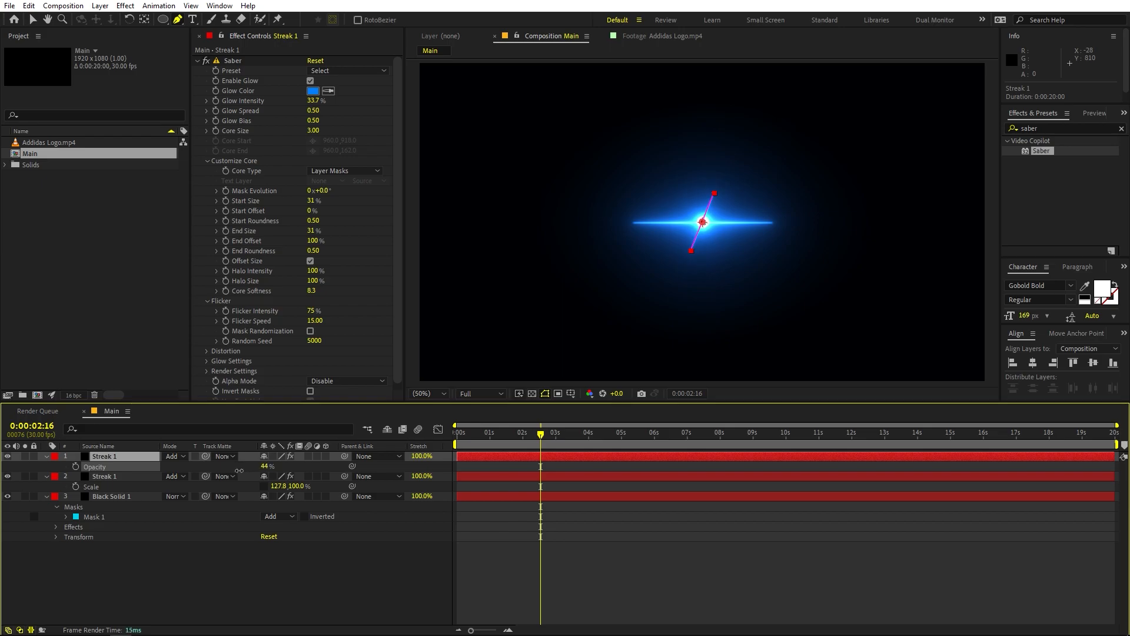
pyautogui.click(366, 526)
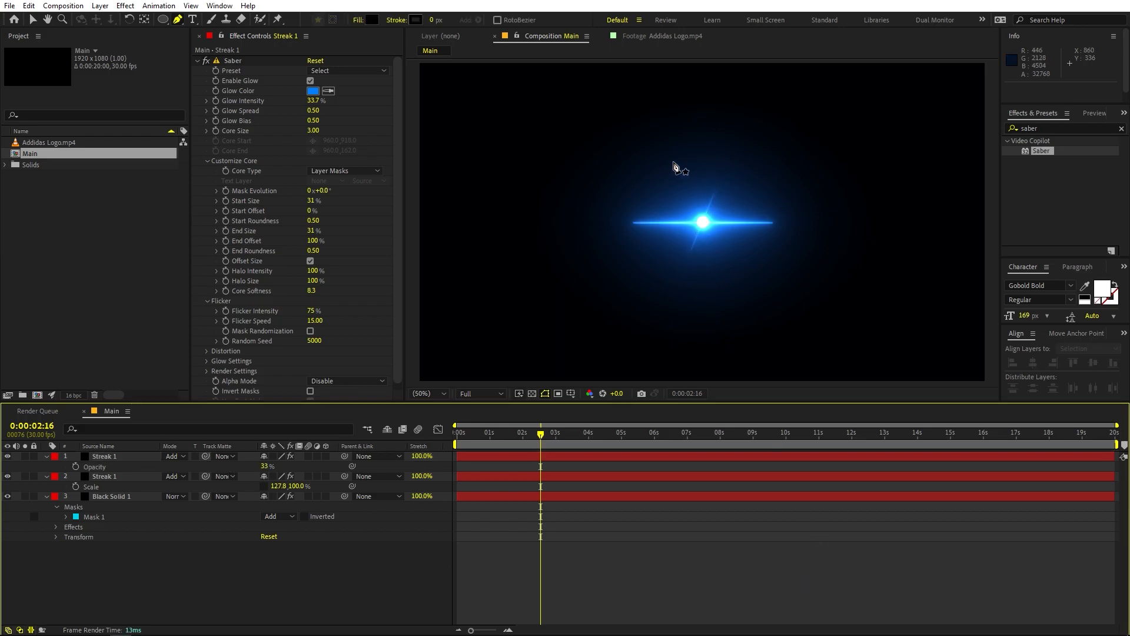
pyautogui.scroll(1, 727, 227)
pyautogui.scroll(-1, 714, 221)
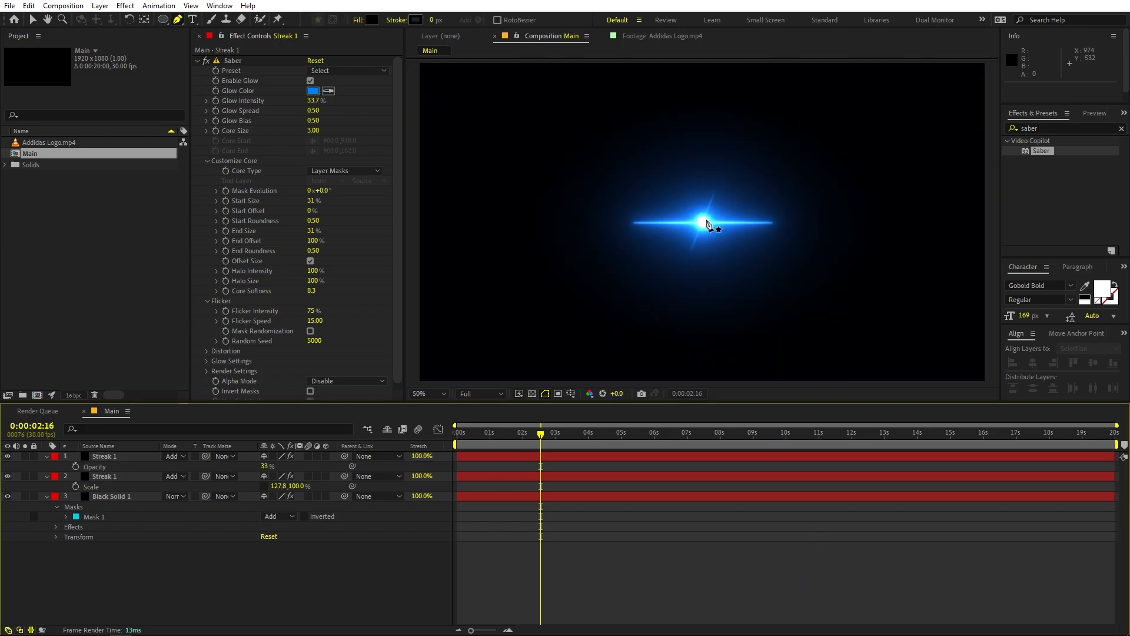
# Step: Create a new black solid of 1920 × 1080 px in the Main composition
pyautogui.press('v')
pyautogui.rightClick(154, 573)
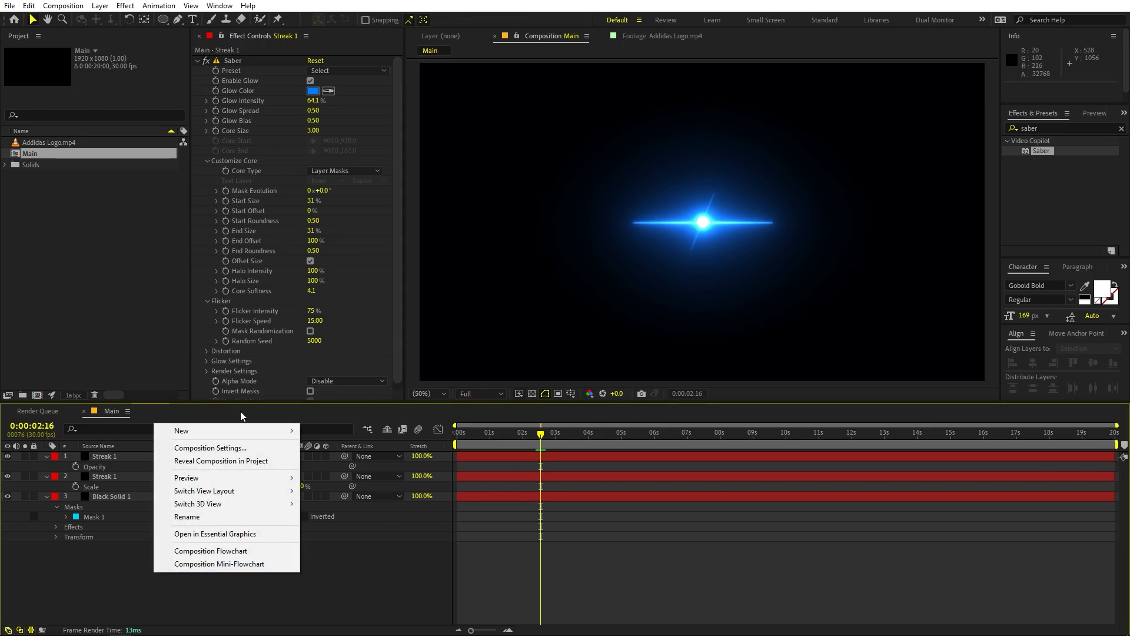
pyautogui.moveTo(236, 425)
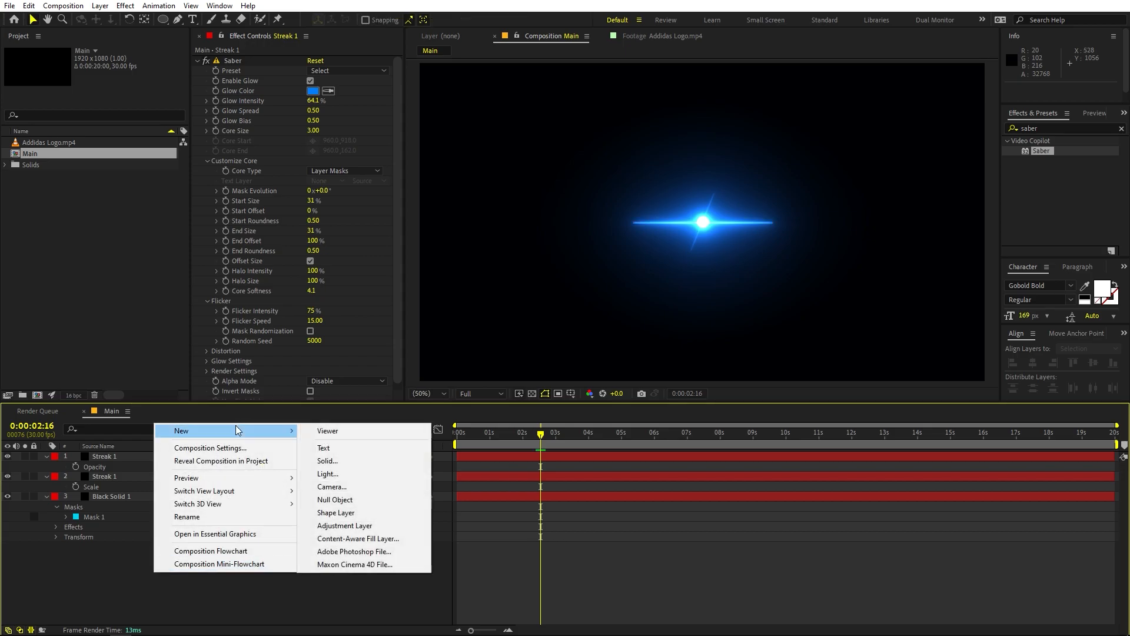
pyautogui.click(348, 461)
pyautogui.click(202, 239)
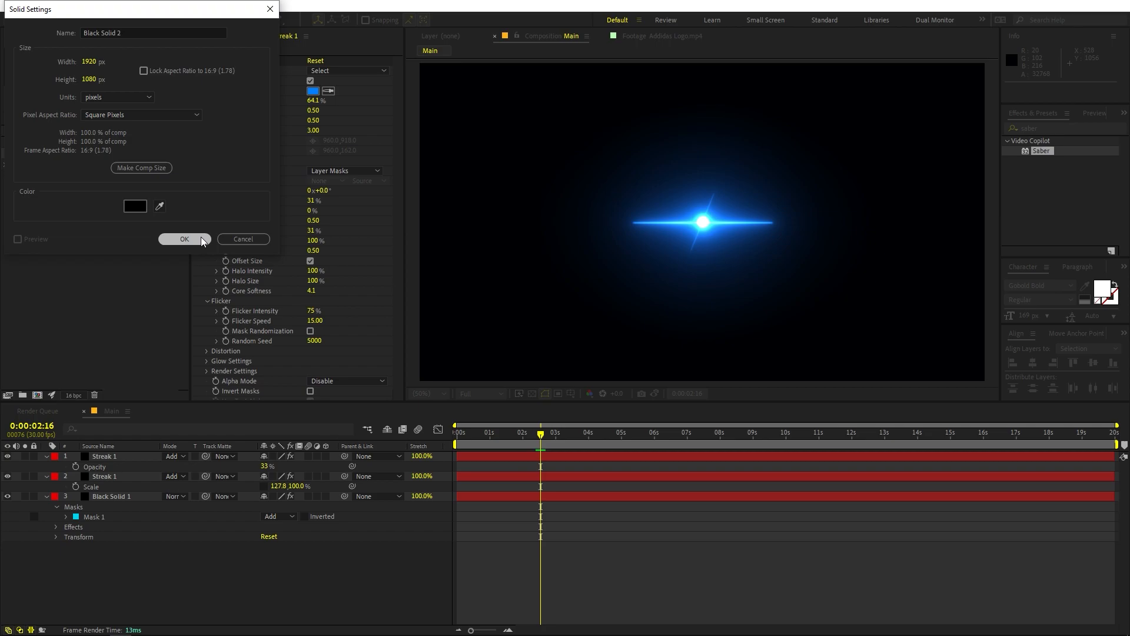
# Step: Apply the Lens Flare effect to the new black solid and set the layer's blending mode to Add
pyautogui.click(1056, 127)
pyautogui.moveTo(1056, 126); pyautogui.dragTo(654, 187)
pyautogui.write('lens')
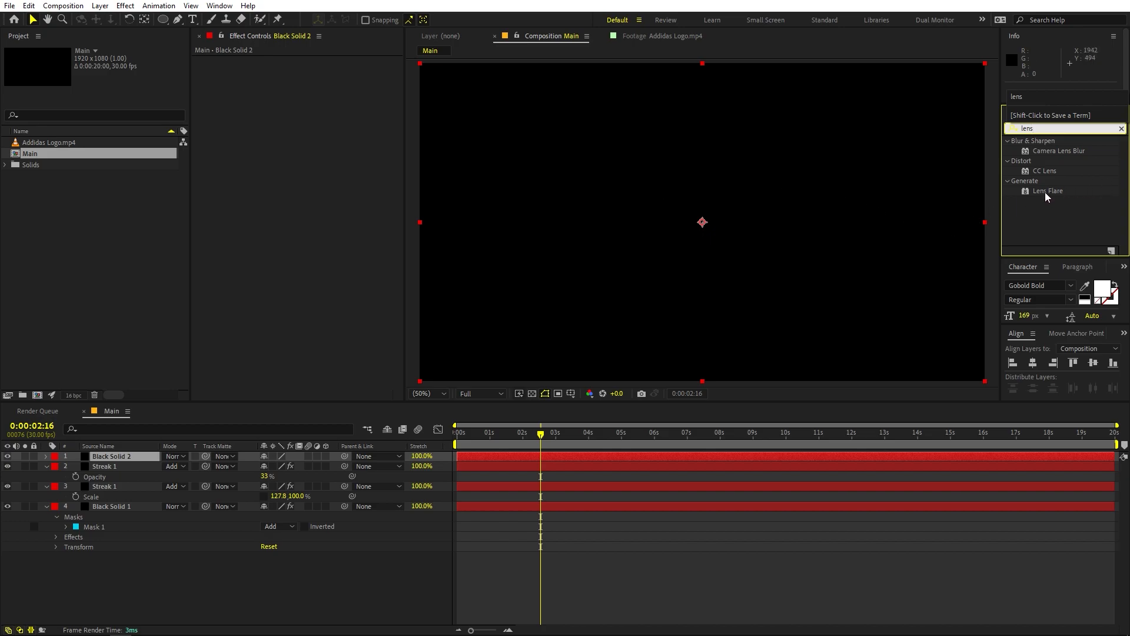
pyautogui.moveTo(1047, 192); pyautogui.dragTo(137, 456)
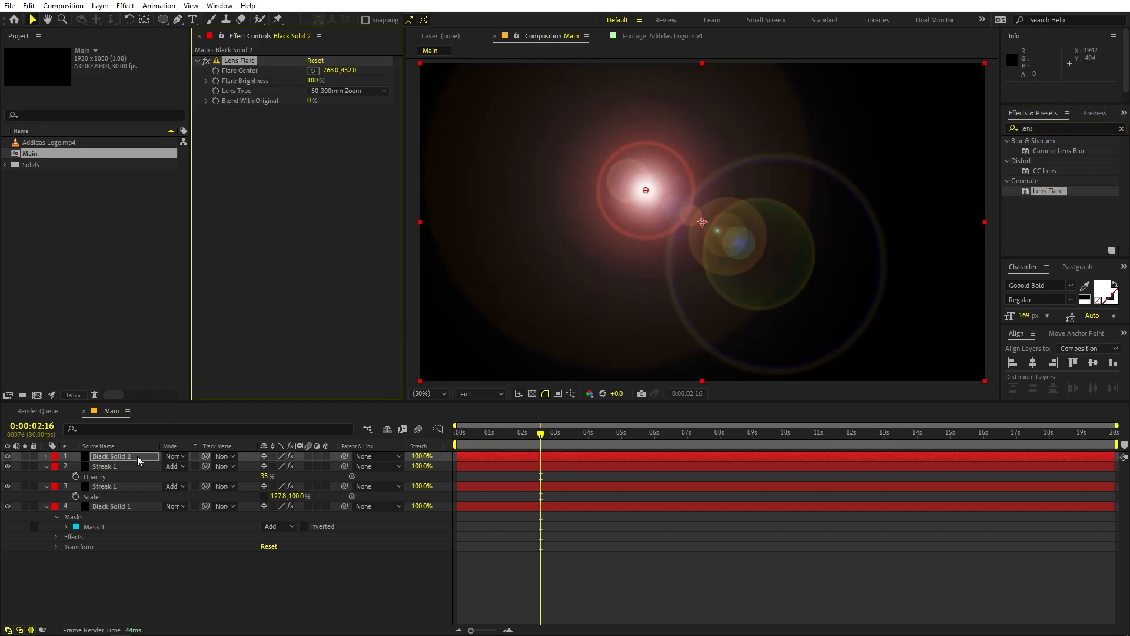
pyautogui.click(179, 462)
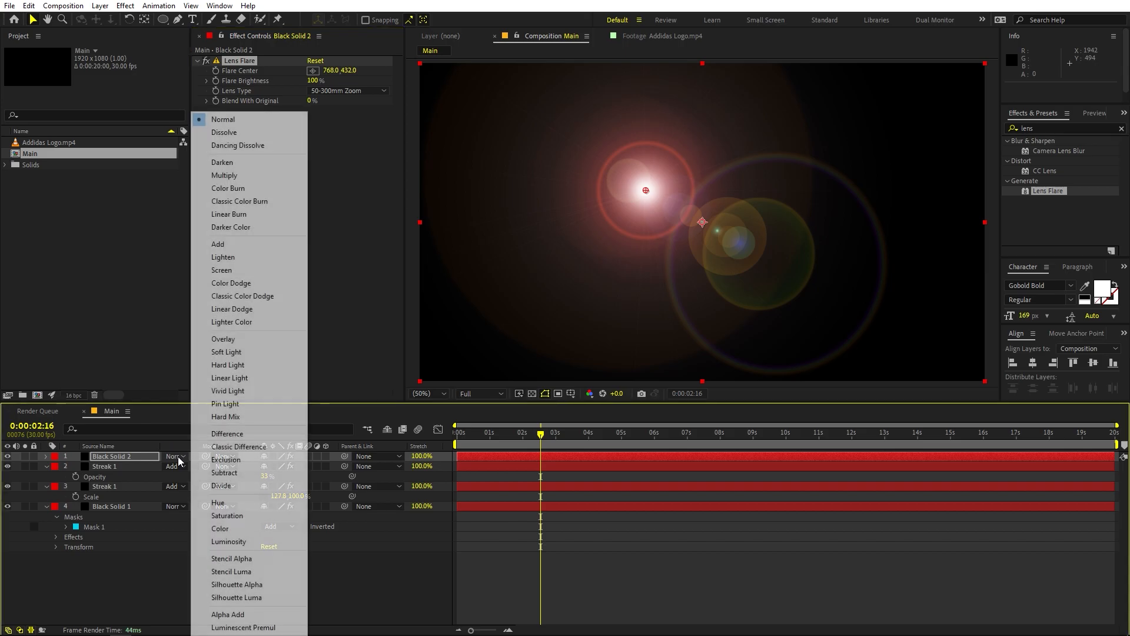
pyautogui.click(224, 250)
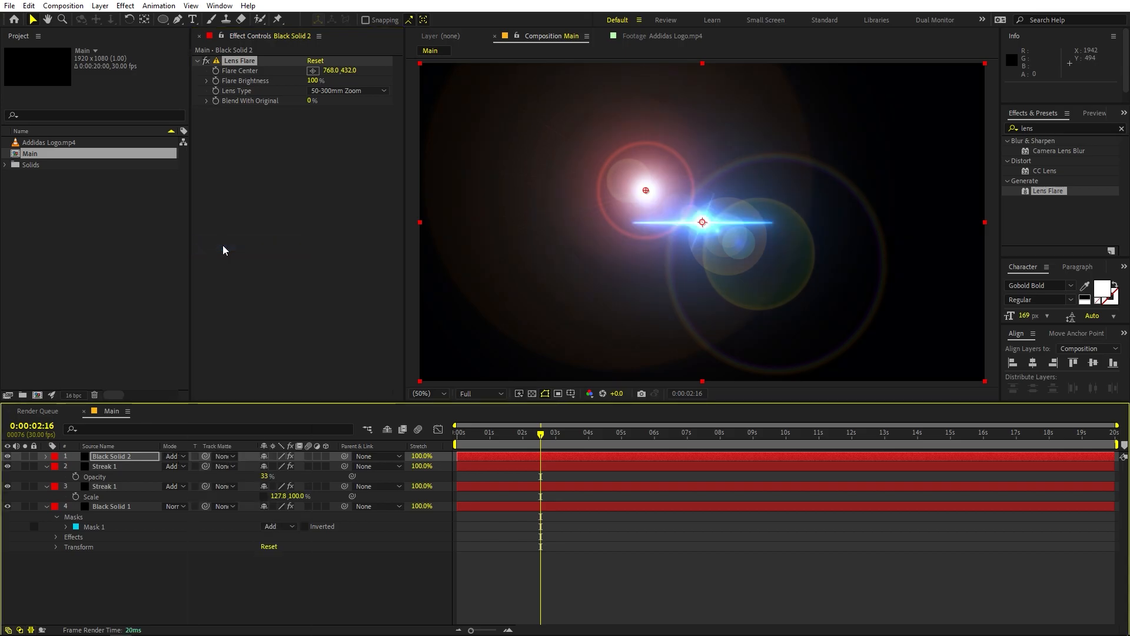
# Step: Centre the lens flare on the glowing core at 958, 538 and set its Lens Type to 105mm Prime
pyautogui.click(314, 71)
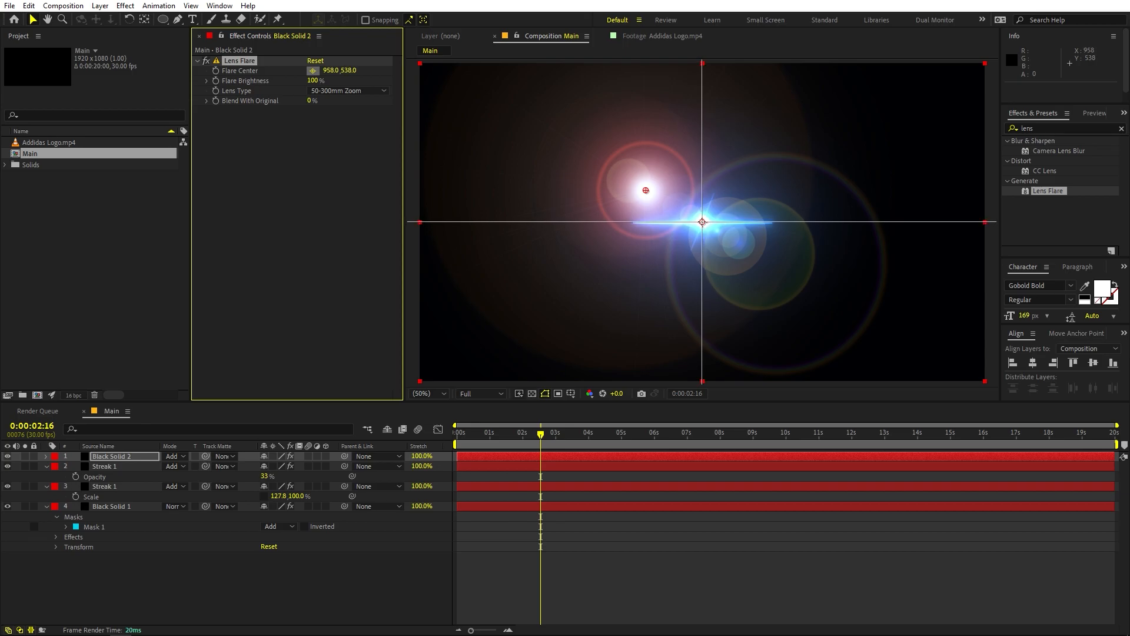
pyautogui.click(702, 221)
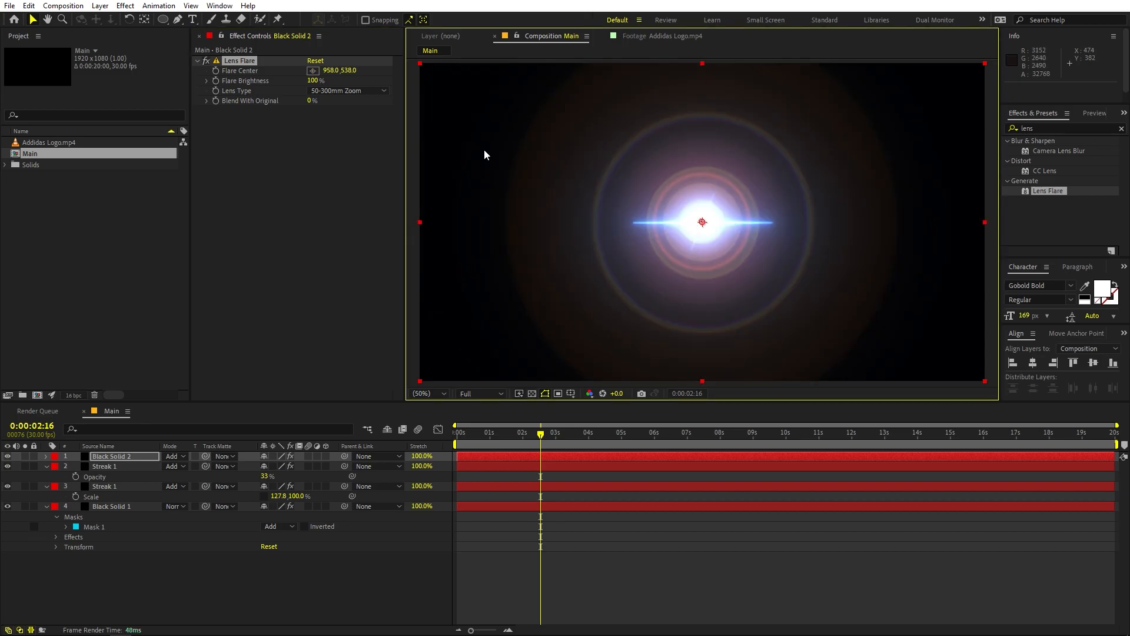
pyautogui.click(334, 95)
pyautogui.click(346, 132)
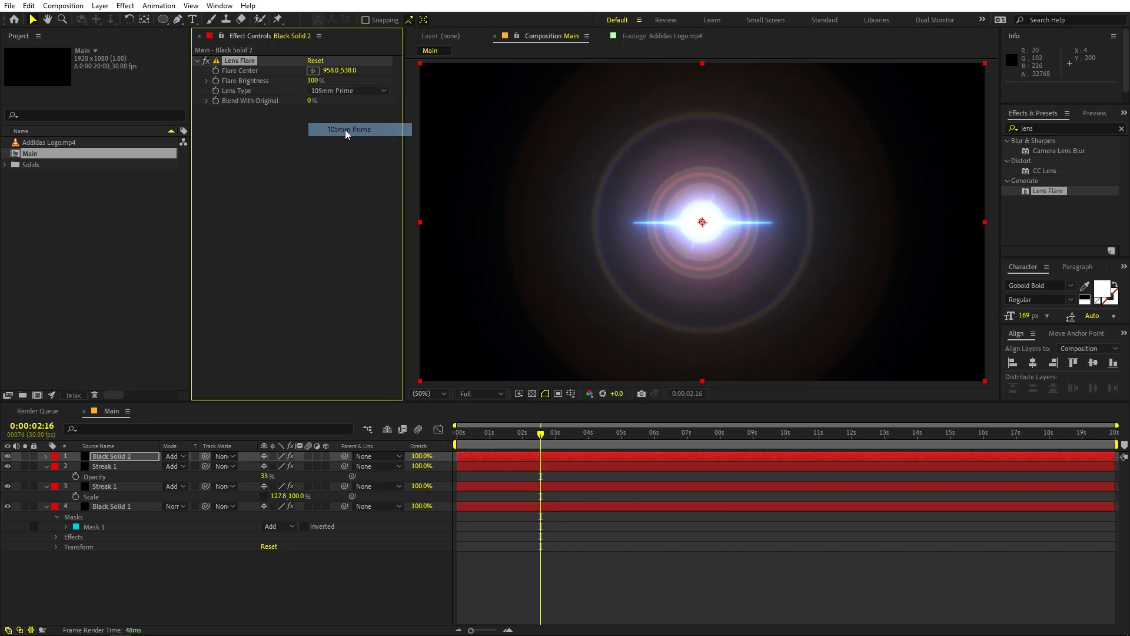
# Step: Lower the lens flare's brightness to 42% and reposition its centre on the core at 972, 534
pyautogui.moveTo(313, 81); pyautogui.dragTo(298, 99)
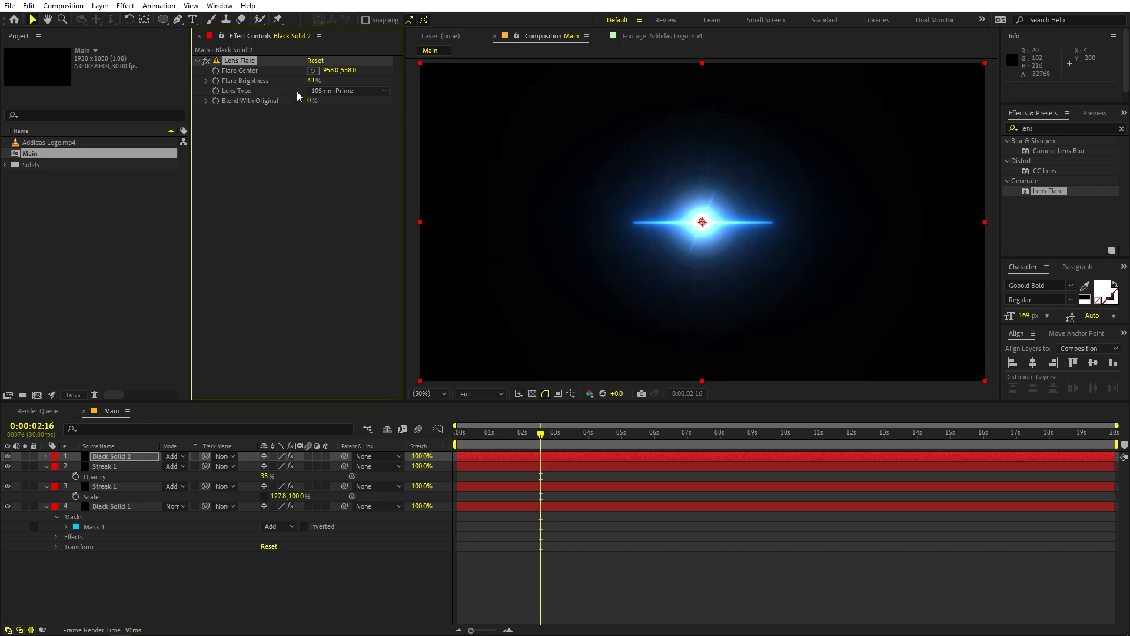
pyautogui.click(310, 71)
pyautogui.moveTo(807, 194); pyautogui.dragTo(704, 221)
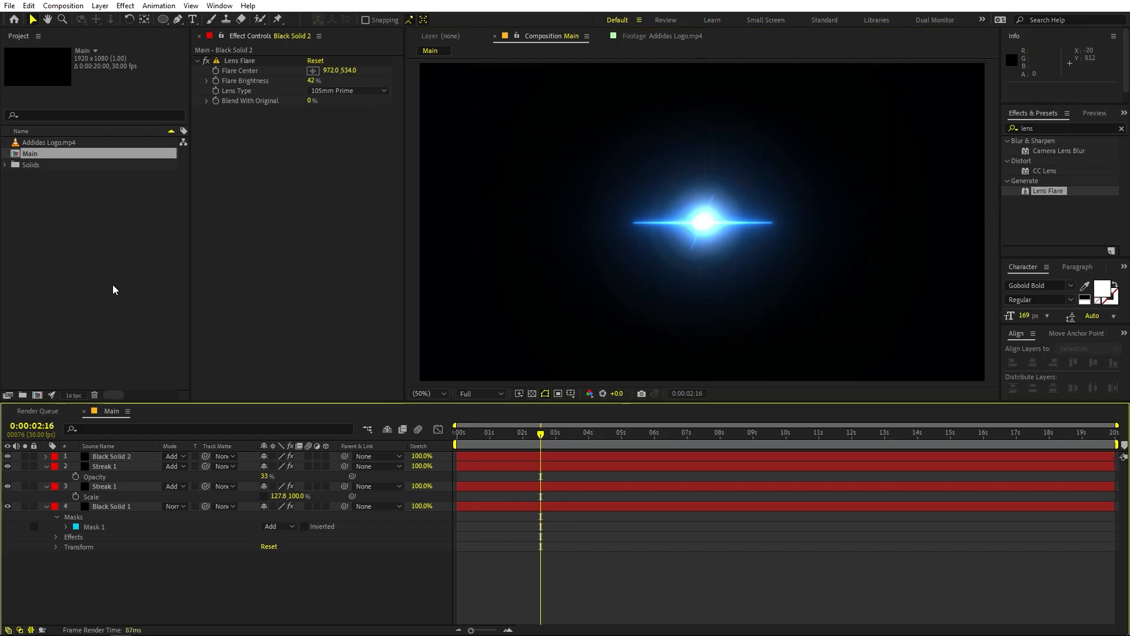
pyautogui.click(111, 283)
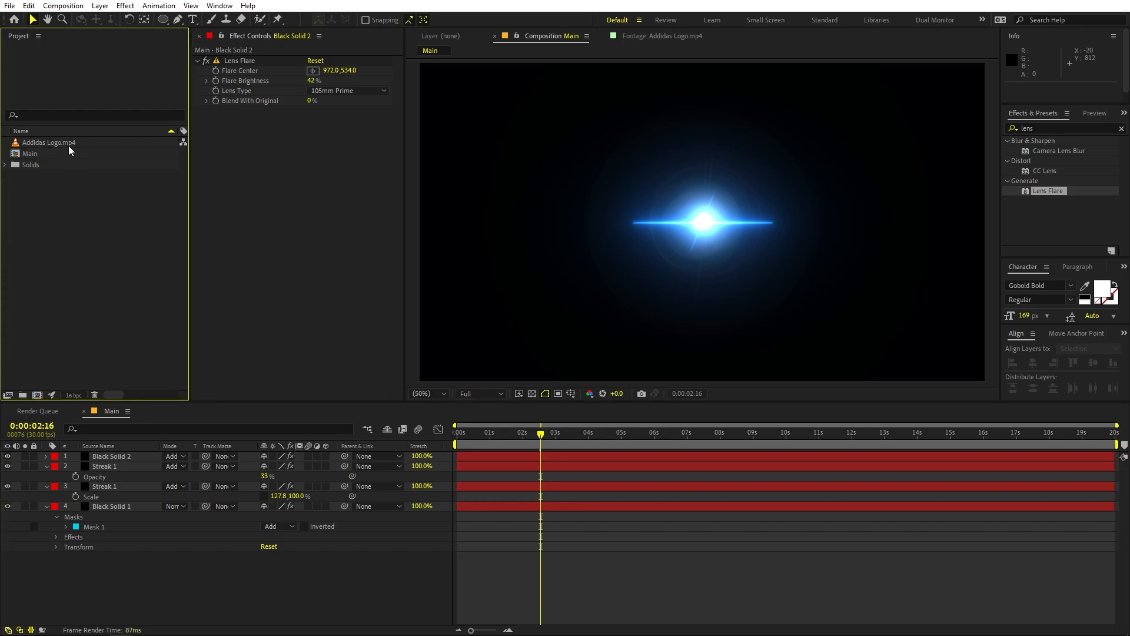
# Step: Add Addidas Logo.mp4 as the lowest layer of the Main composition and set Black Solid 1's blending mode to Add
pyautogui.moveTo(58, 141); pyautogui.dragTo(181, 564)
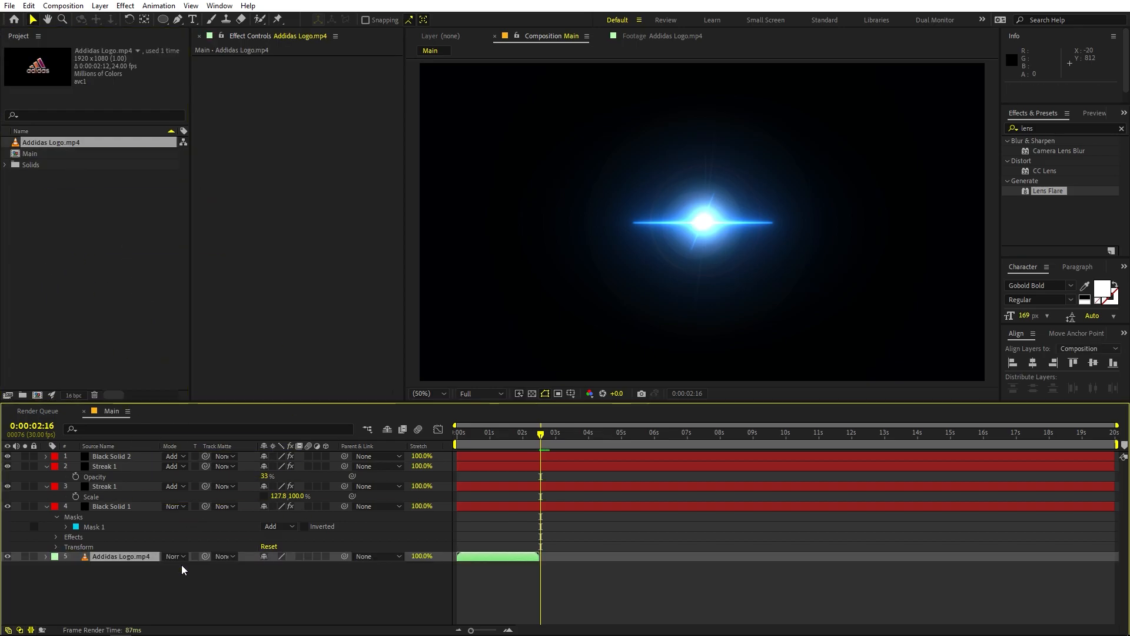
pyautogui.click(181, 565)
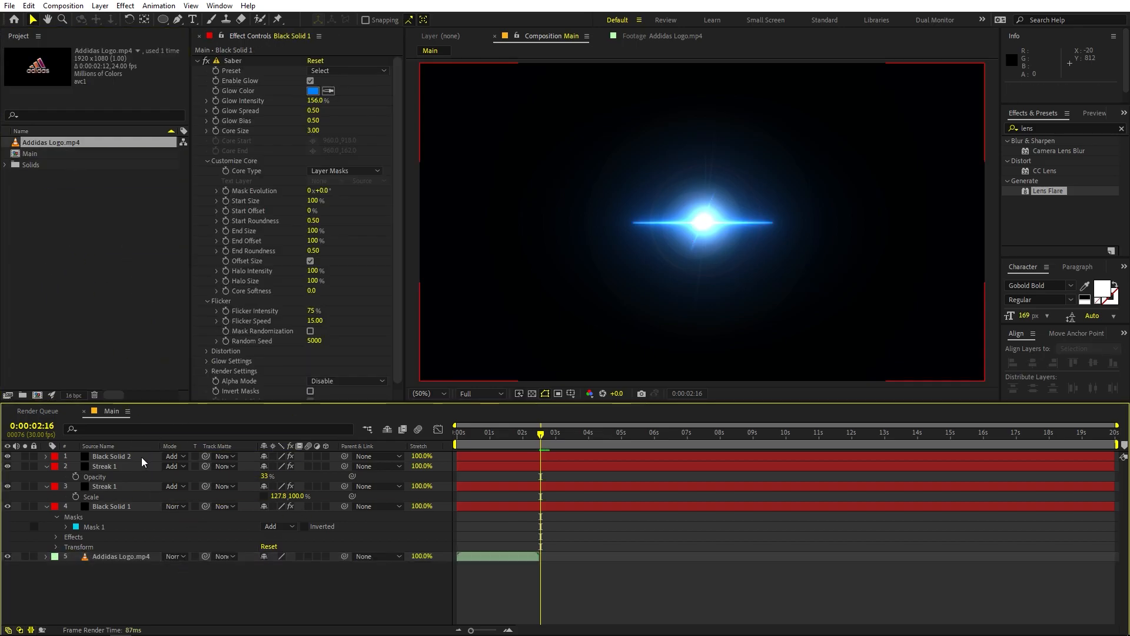
pyautogui.click(181, 507)
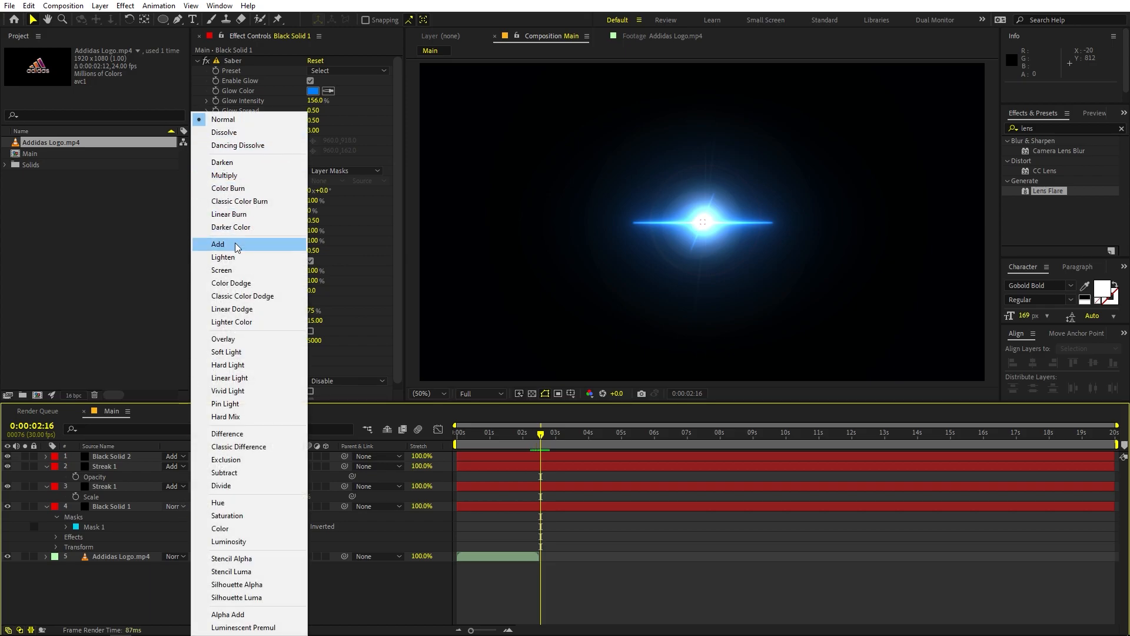
pyautogui.click(235, 242)
pyautogui.moveTo(518, 434); pyautogui.dragTo(477, 446)
pyautogui.click(724, 556)
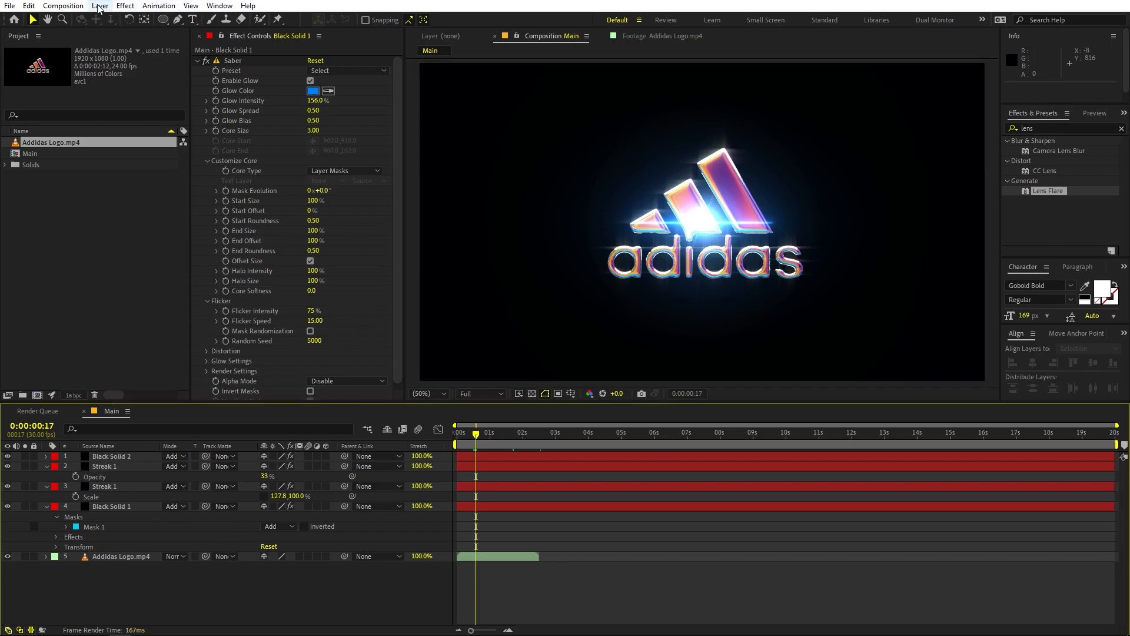
# Step: Create a null object in the Main composition and scale it to 296%
pyautogui.rightClick(228, 598)
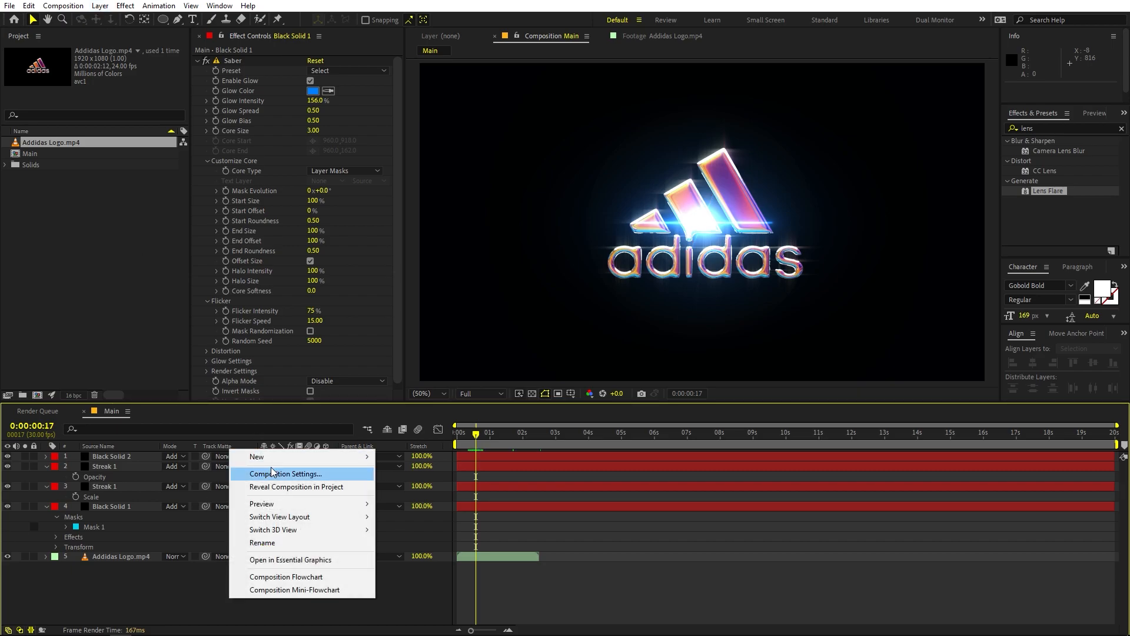
pyautogui.moveTo(272, 461)
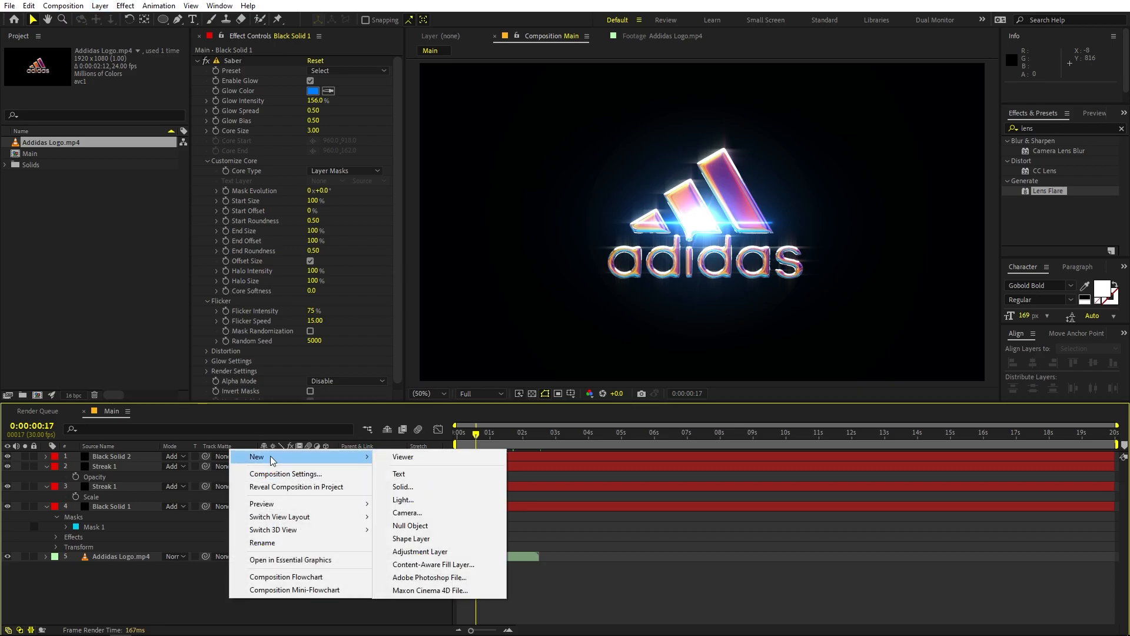
pyautogui.click(424, 526)
pyautogui.click(104, 476)
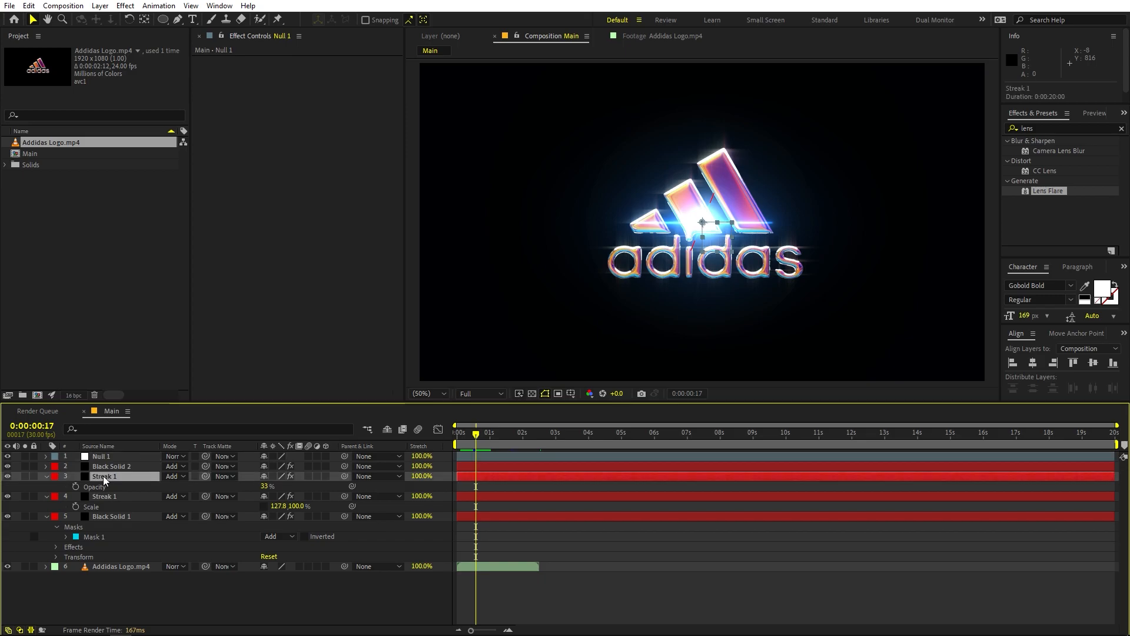
pyautogui.keyDown('shift'); pyautogui.click(113, 516); pyautogui.keyUp('shift')
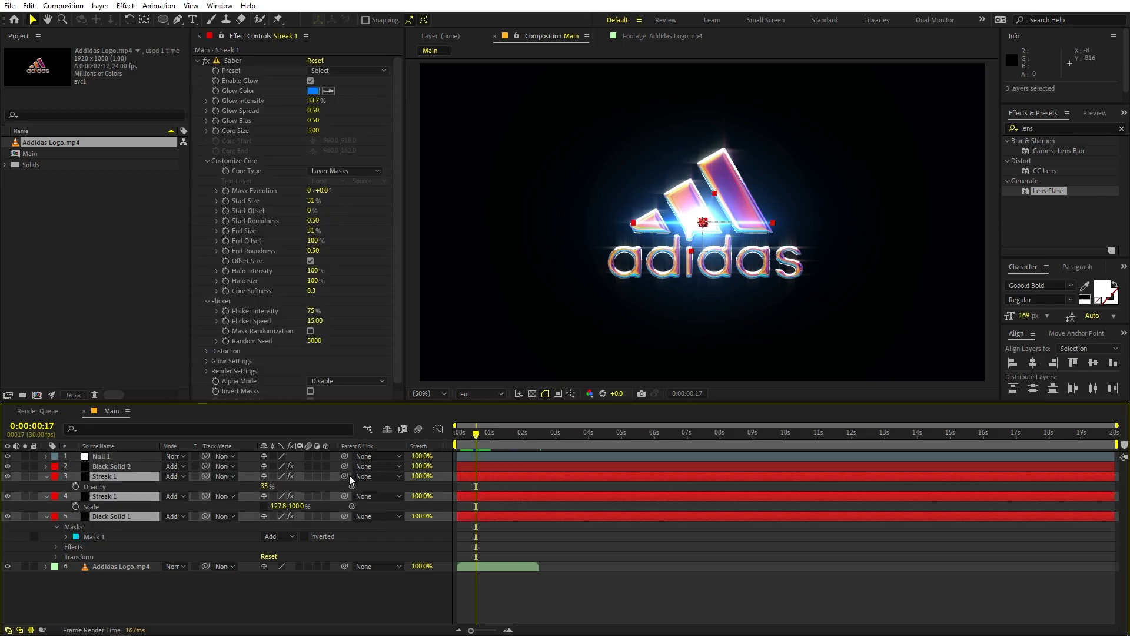
pyautogui.click(104, 457)
pyautogui.press('s')
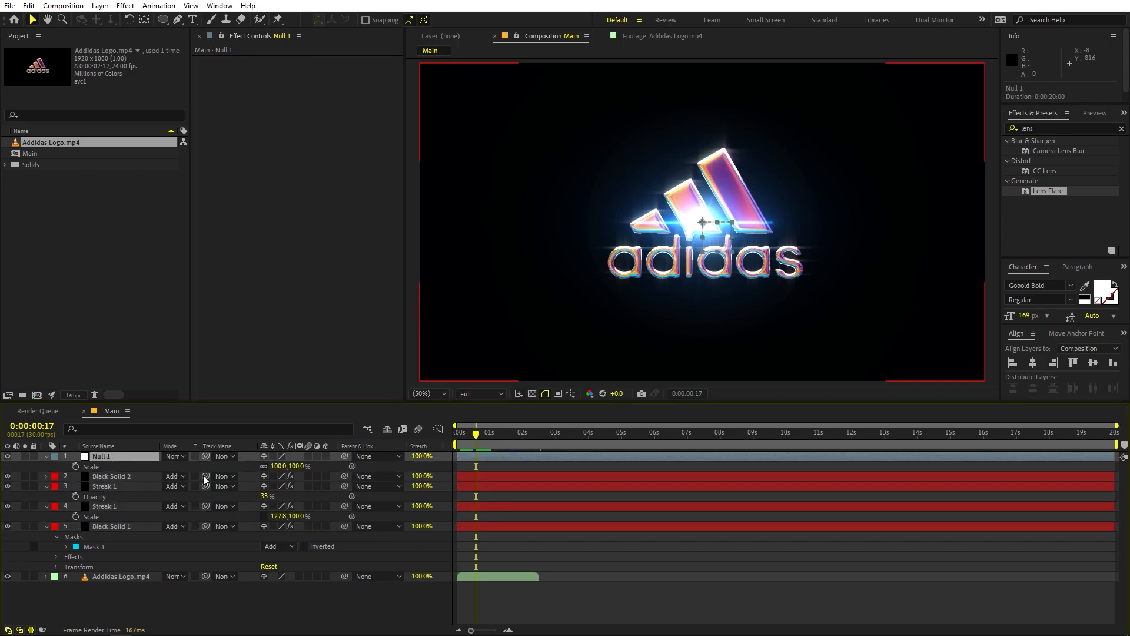
pyautogui.moveTo(280, 466); pyautogui.dragTo(404, 478)
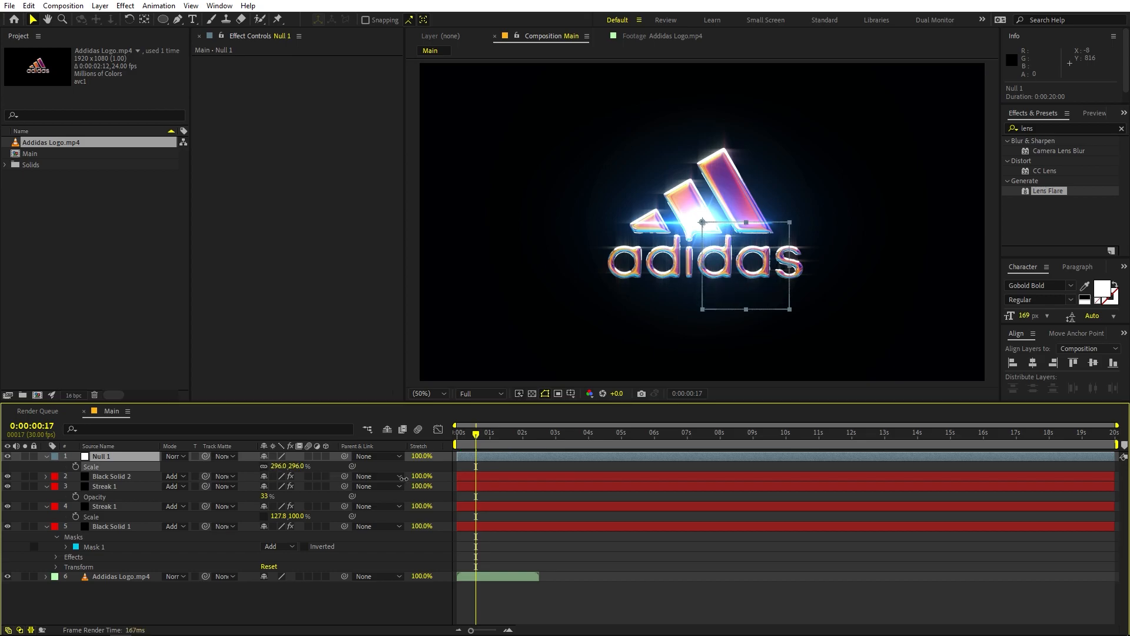
# Step: Parent both Streak 1 layers and Black Solid 1 to Null 1
pyautogui.click(116, 486)
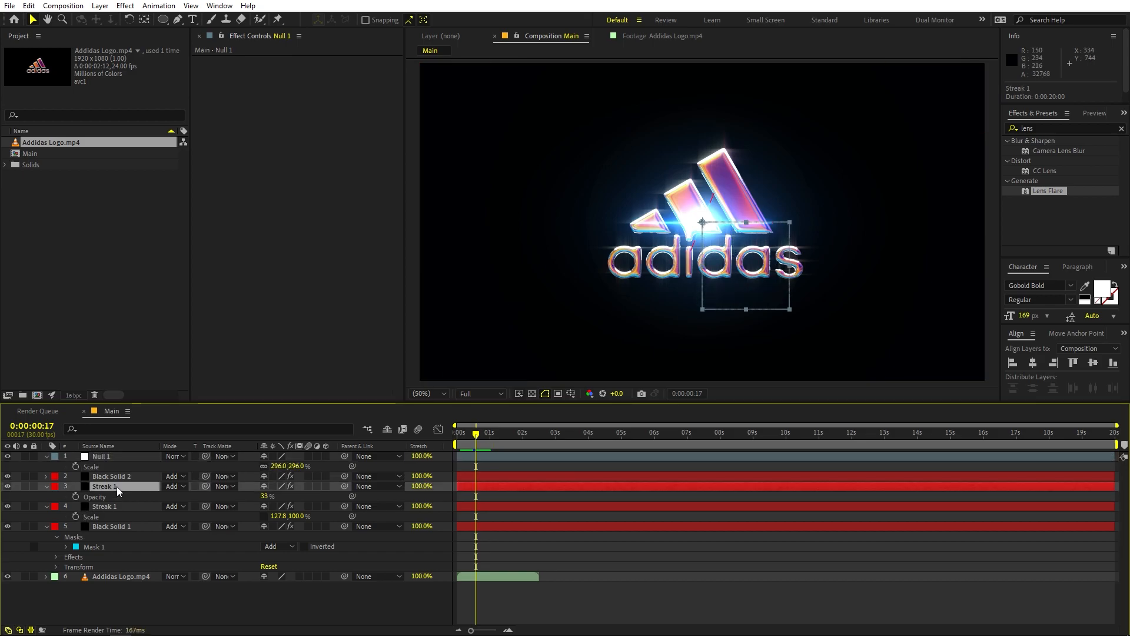
pyautogui.keyDown('shift'); pyautogui.click(118, 522); pyautogui.keyUp('shift')
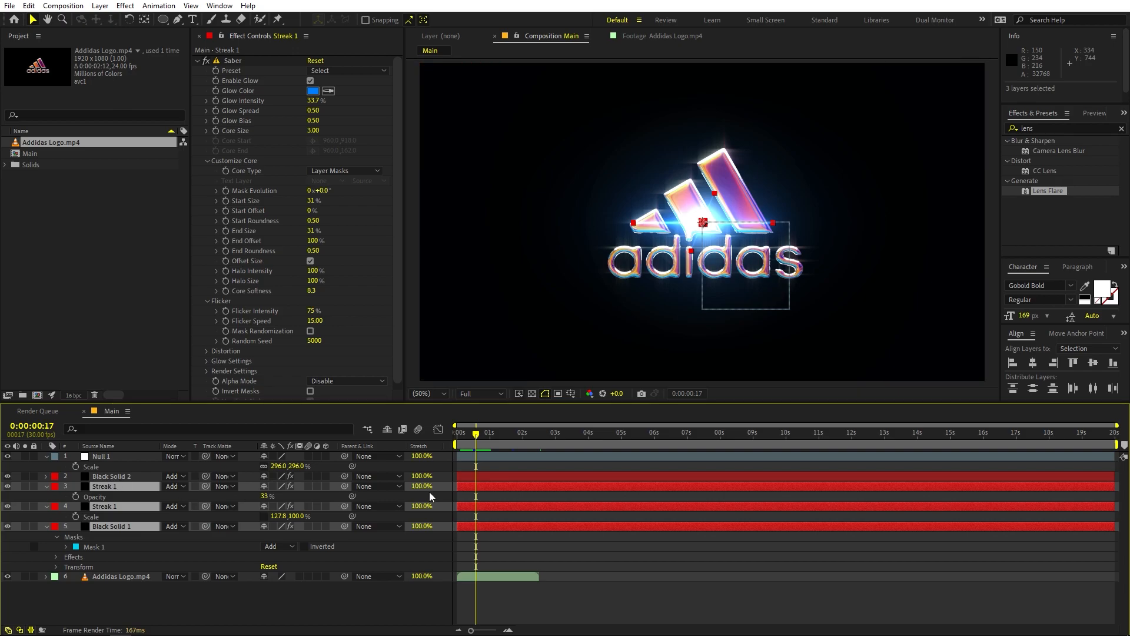
pyautogui.moveTo(345, 487)
pyautogui.mouseDown()
pyautogui.moveTo(122, 471)
pyautogui.moveTo(110, 453)
pyautogui.mouseUp()
pyautogui.moveTo(703, 223)
pyautogui.mouseDown()
pyautogui.moveTo(843, 161)
pyautogui.moveTo(651, 192)
pyautogui.moveTo(643, 245)
pyautogui.moveTo(734, 234)
pyautogui.mouseUp()
pyautogui.hotkey('ctrl', 'z')
# Step: Link the lens flare's Flare Center to Null 1's position with an expression, and move the null to 1390, 488 to test it
pyautogui.click(125, 477)
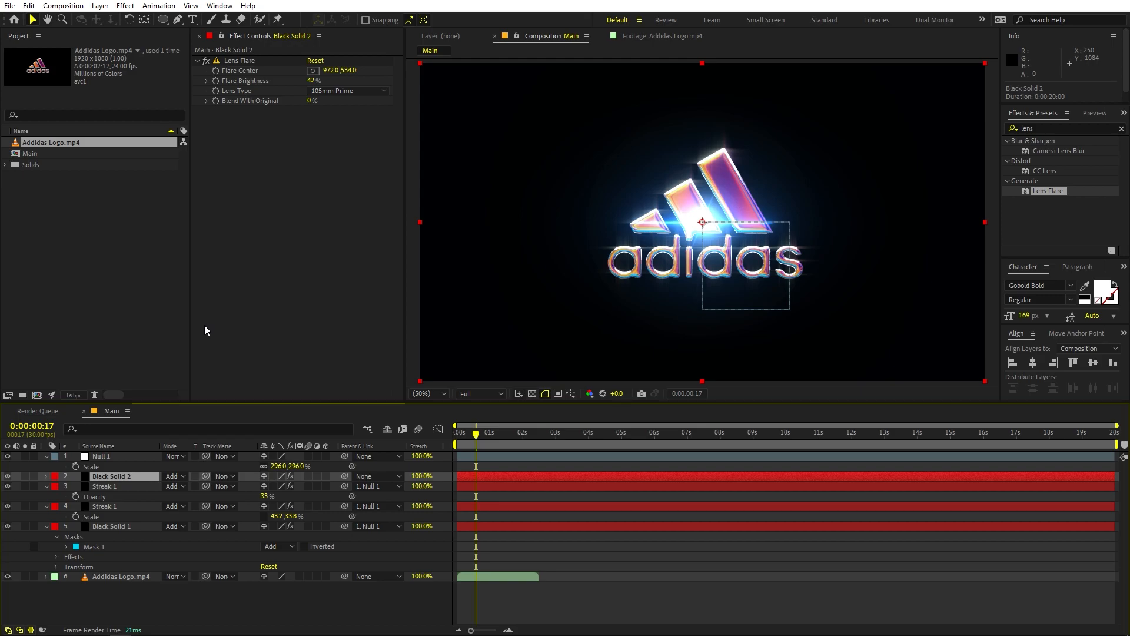
pyautogui.click(122, 458)
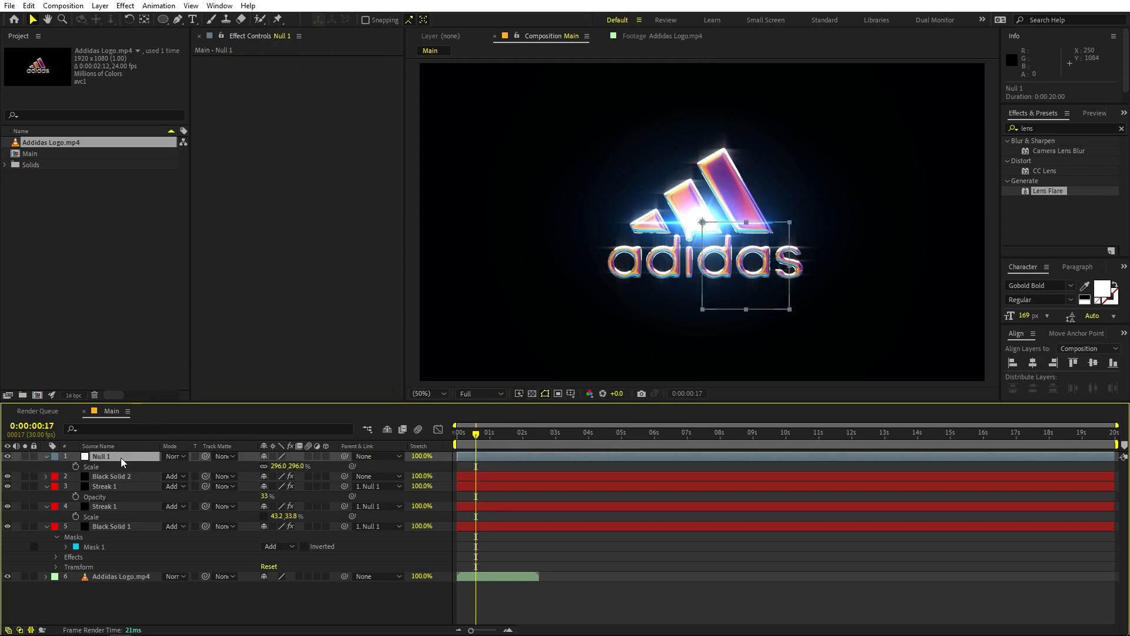
pyautogui.press('p')
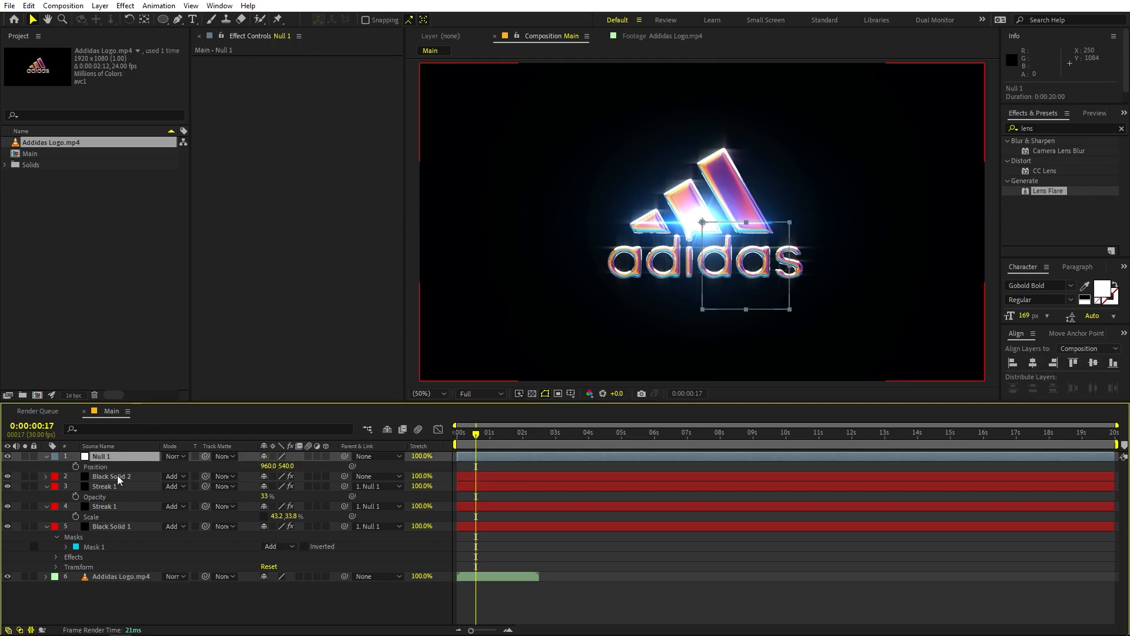
pyautogui.click(121, 476)
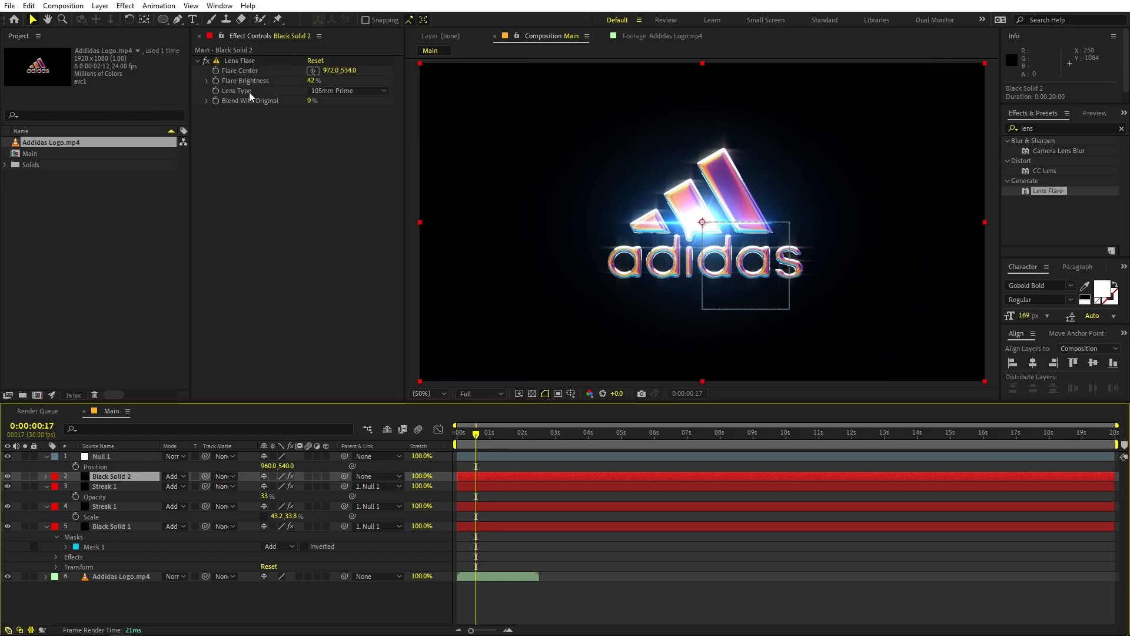
pyautogui.keyDown('alt'); pyautogui.click(217, 70); pyautogui.keyUp('alt')
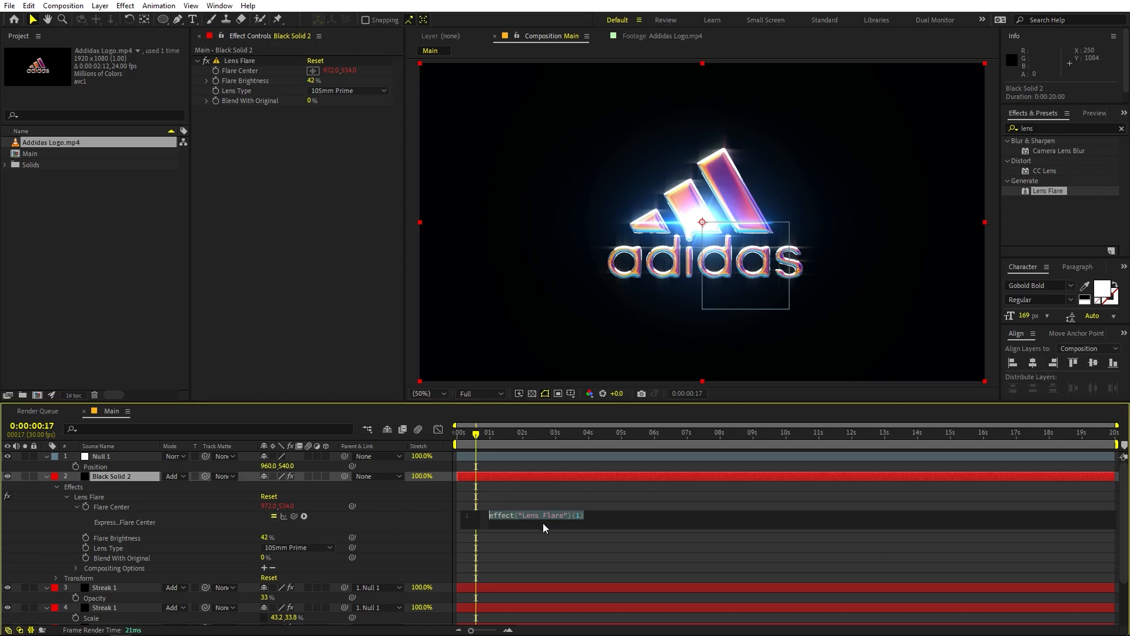
pyautogui.moveTo(293, 517); pyautogui.dragTo(83, 463)
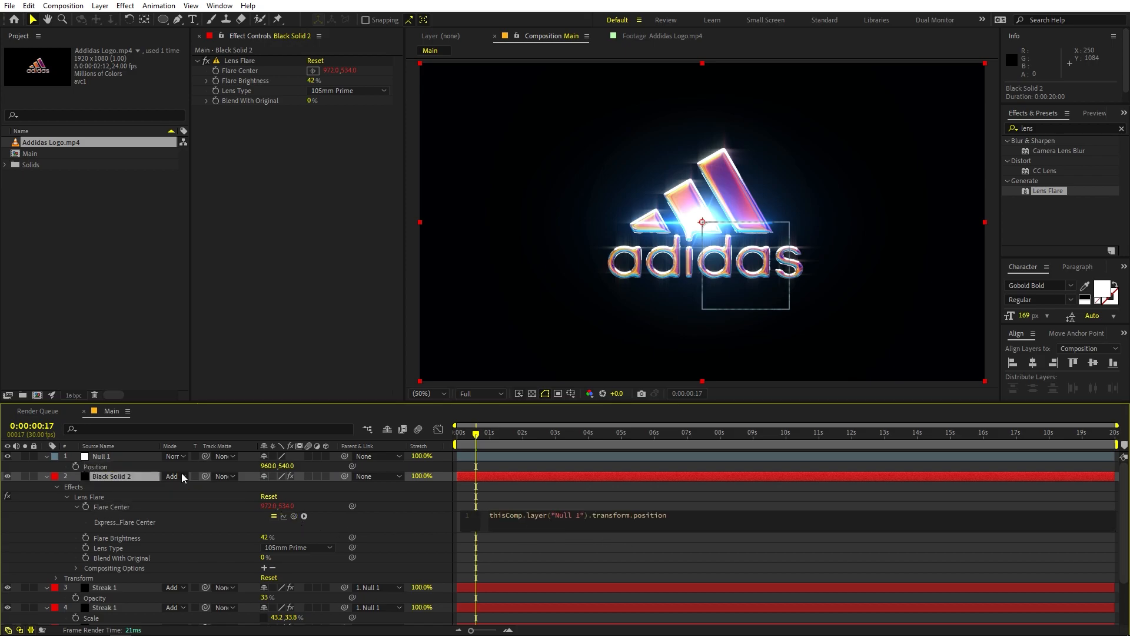
pyautogui.click(589, 494)
pyautogui.click(709, 309)
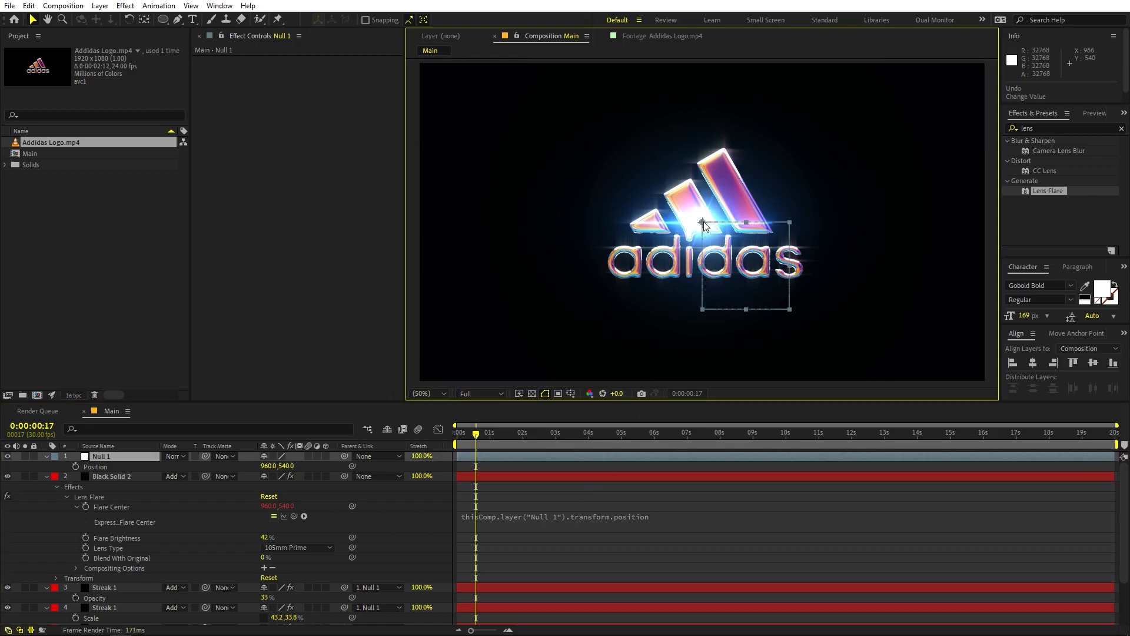
pyautogui.moveTo(702, 225); pyautogui.dragTo(831, 212)
# Step: Show layer names in the timeline and reduce the Core layer's Saber Glow Intensity to 34%
pyautogui.scroll(-3, 132, 558)
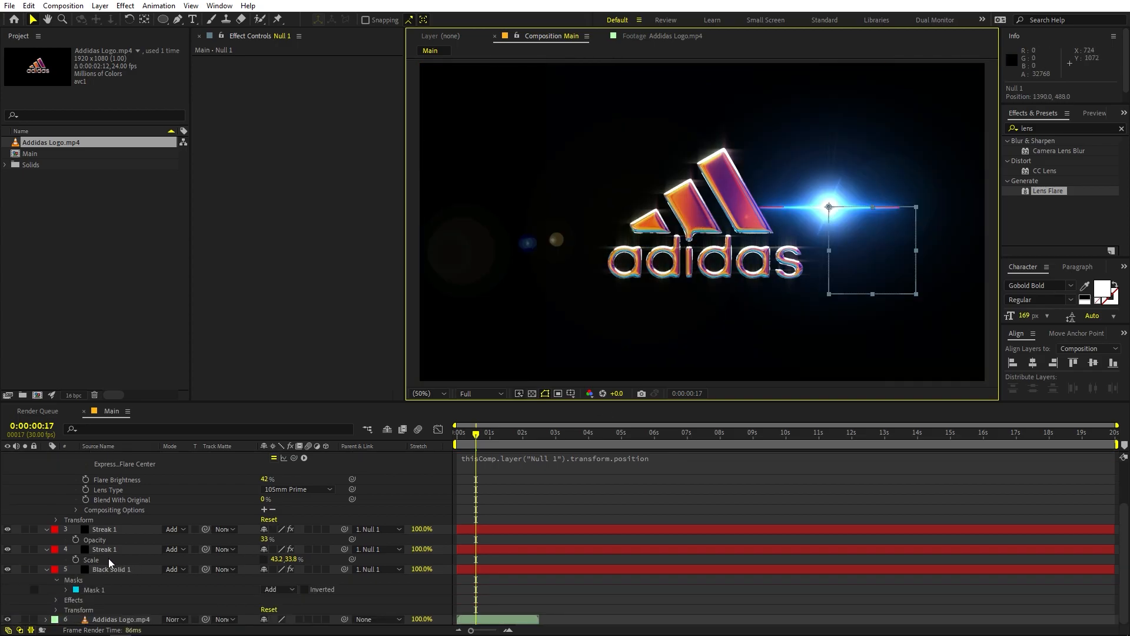
pyautogui.click(127, 445)
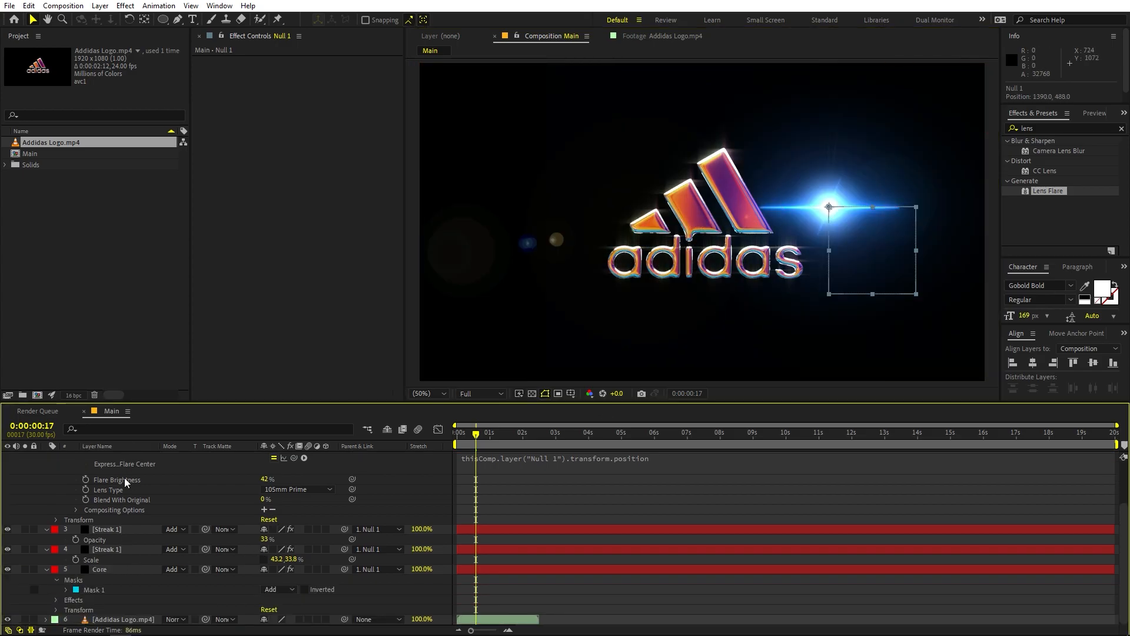
pyautogui.click(129, 560)
pyautogui.click(125, 567)
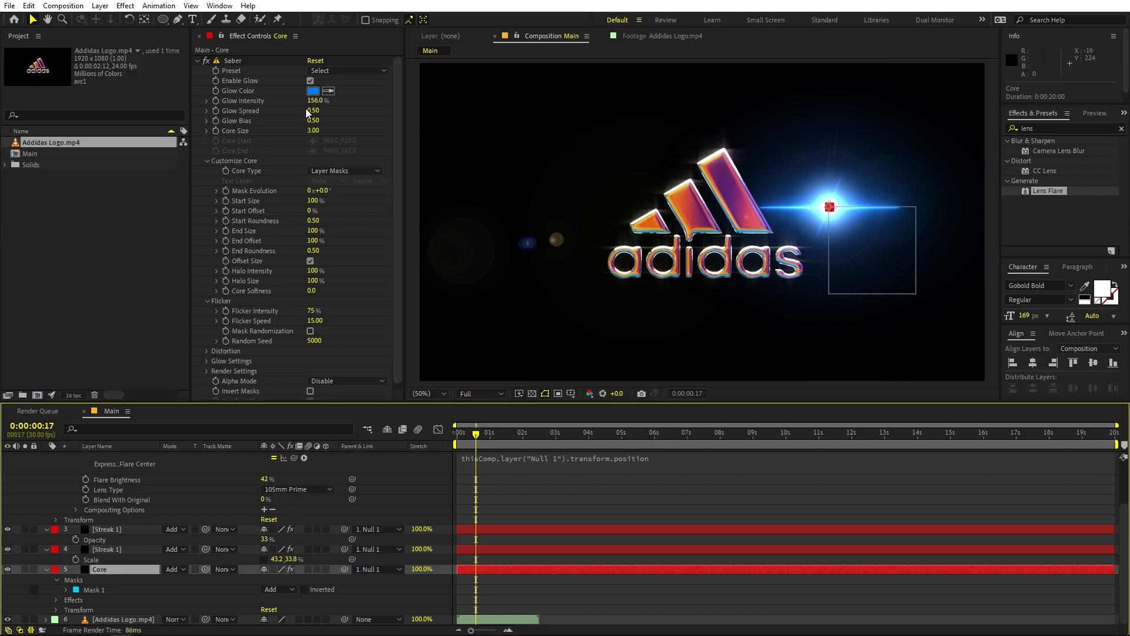
pyautogui.moveTo(311, 100); pyautogui.dragTo(219, 122)
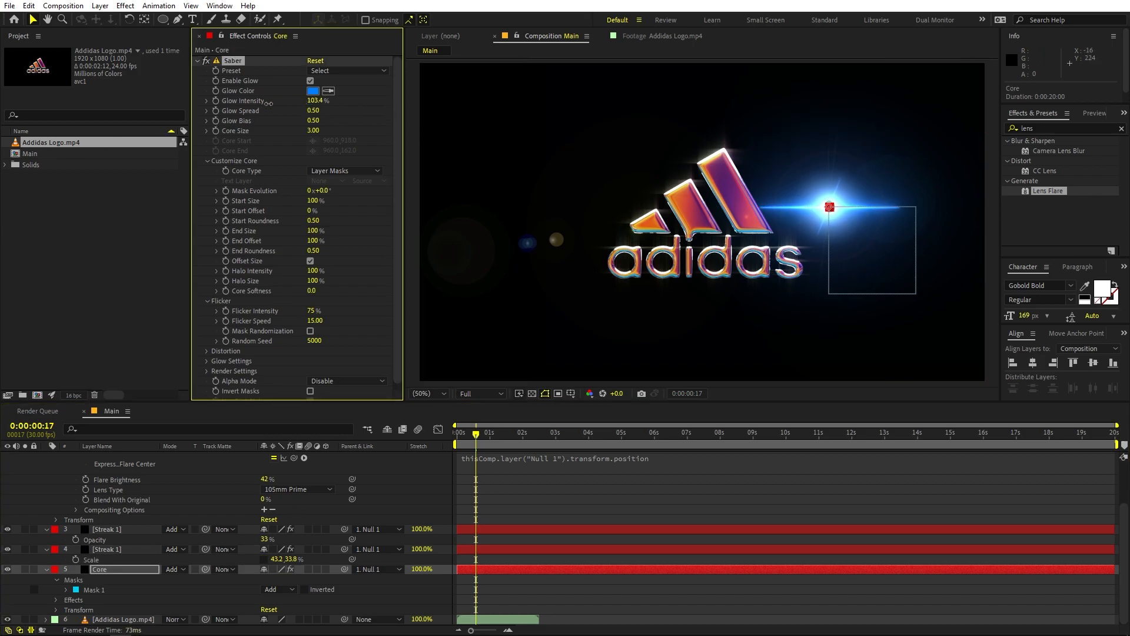
pyautogui.moveTo(274, 104); pyautogui.dragTo(185, 112)
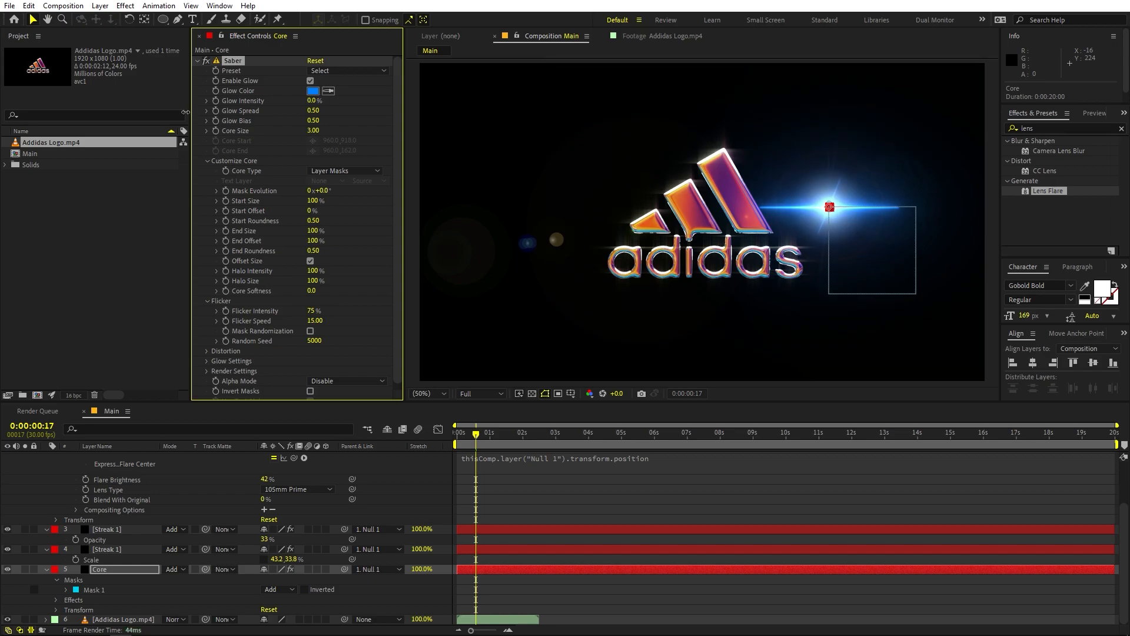
pyautogui.click(800, 499)
# Step: Move Null 1 onto the logo and keyframe its position at the first frame as 1168, 578
pyautogui.scroll(3, 145, 489)
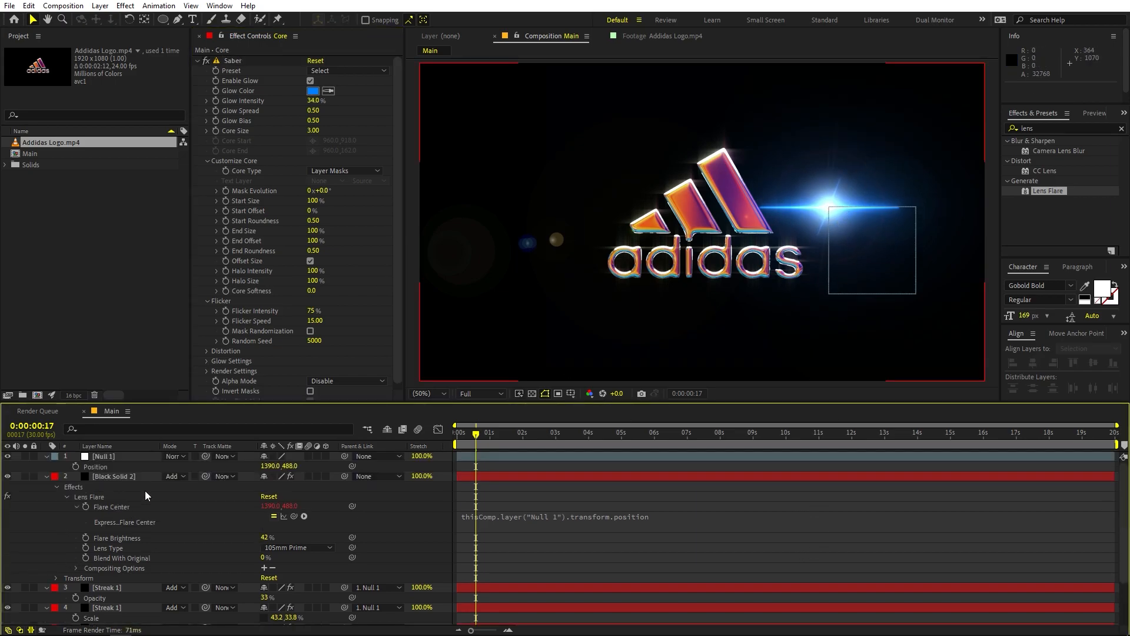
pyautogui.click(120, 457)
pyautogui.moveTo(827, 209); pyautogui.dragTo(757, 235)
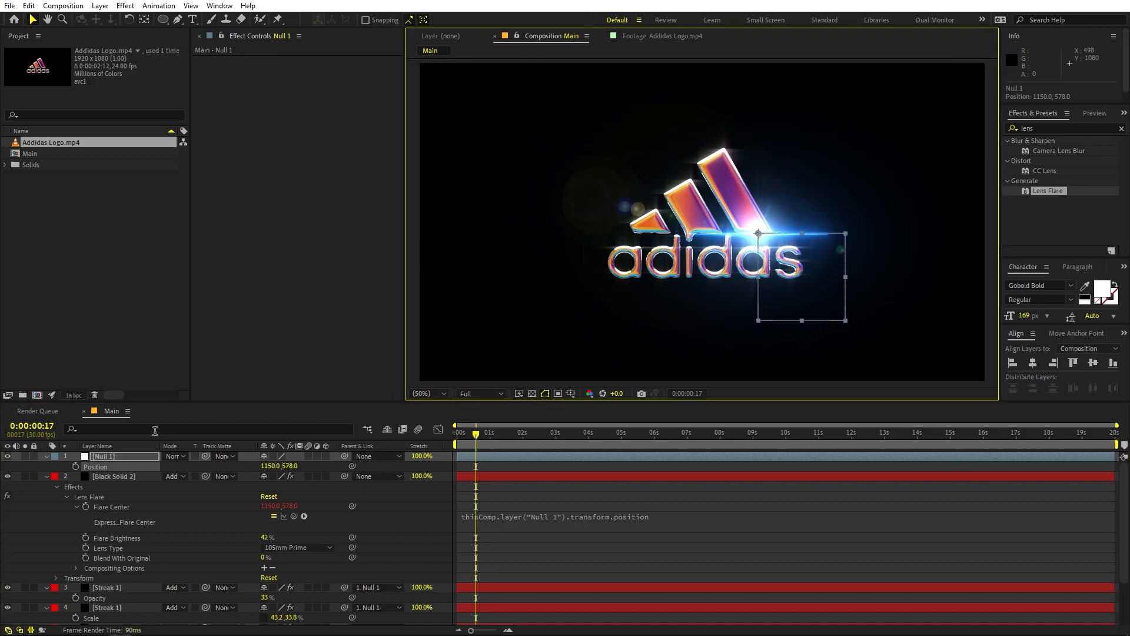
pyautogui.click(75, 466)
pyautogui.click(442, 471)
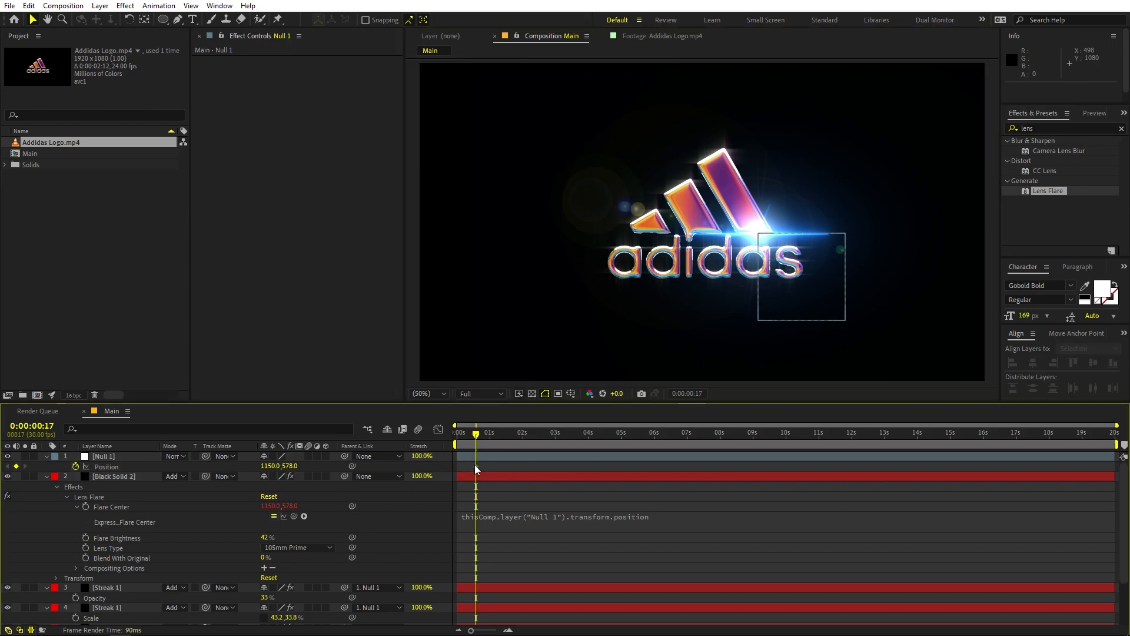
pyautogui.moveTo(474, 465); pyautogui.dragTo(375, 454)
pyautogui.moveTo(757, 236); pyautogui.dragTo(762, 237)
# Step: Keyframe Null 1 farther left along the logo near the end of the logo clip, and preview the moving flare
pyautogui.scroll(-3, 501, 469)
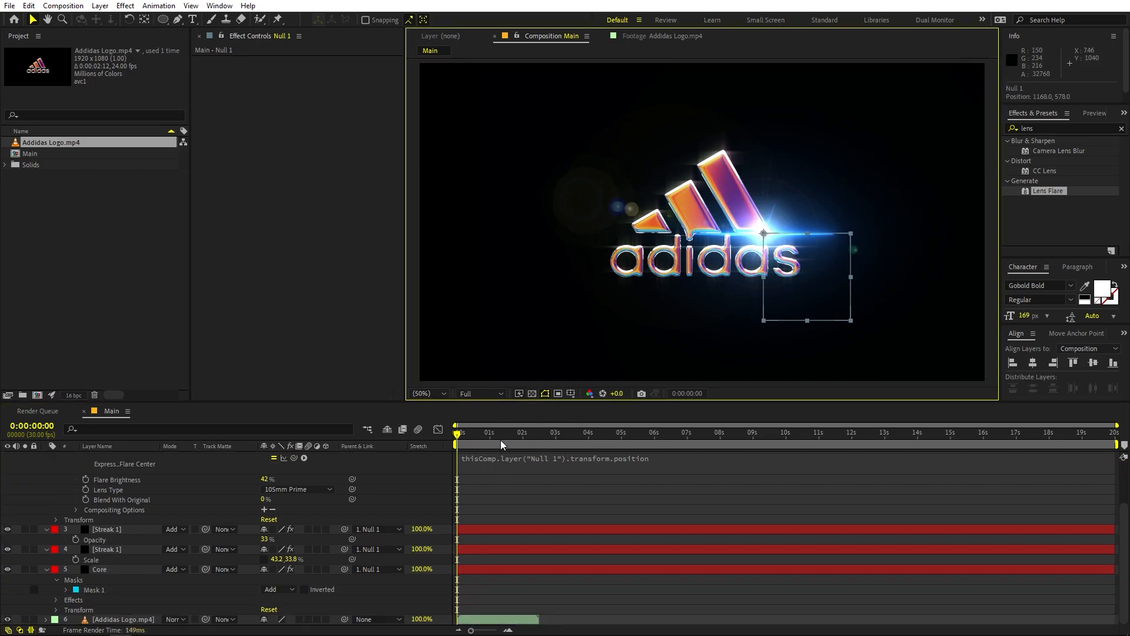
pyautogui.moveTo(506, 430); pyautogui.dragTo(539, 435)
pyautogui.moveTo(764, 233); pyautogui.dragTo(733, 236)
pyautogui.click(654, 479)
pyautogui.press('space')
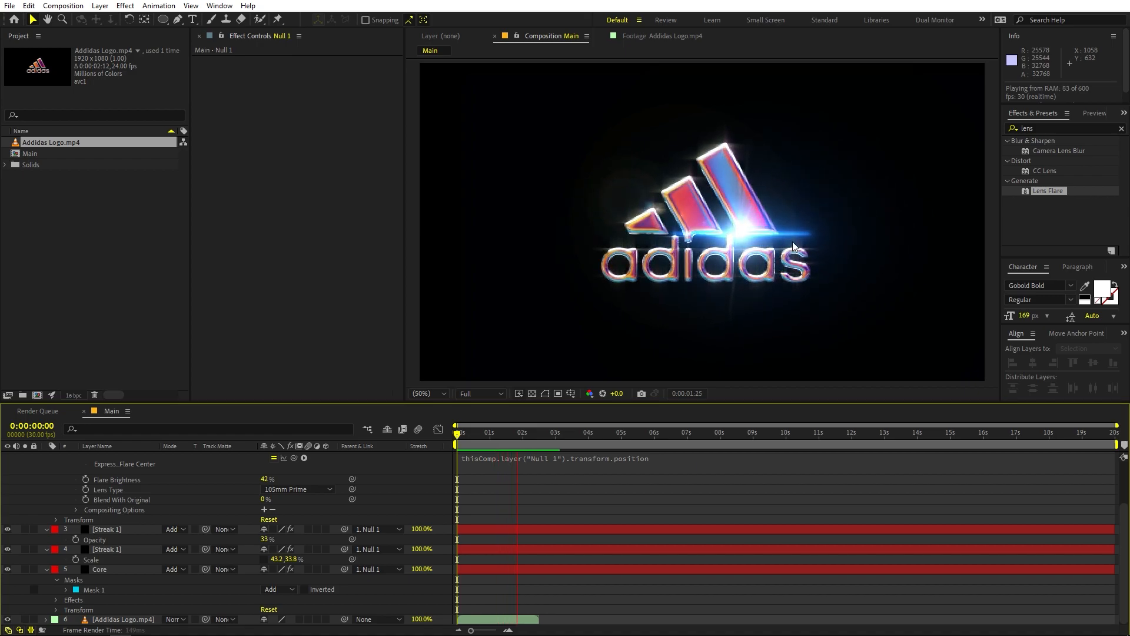
pyautogui.press('space')
# Step: Return to the first frame and collapse the properties of all layers in the Main timeline
pyautogui.moveTo(525, 433); pyautogui.dragTo(367, 454)
pyautogui.hotkey('ctrl', 'a')
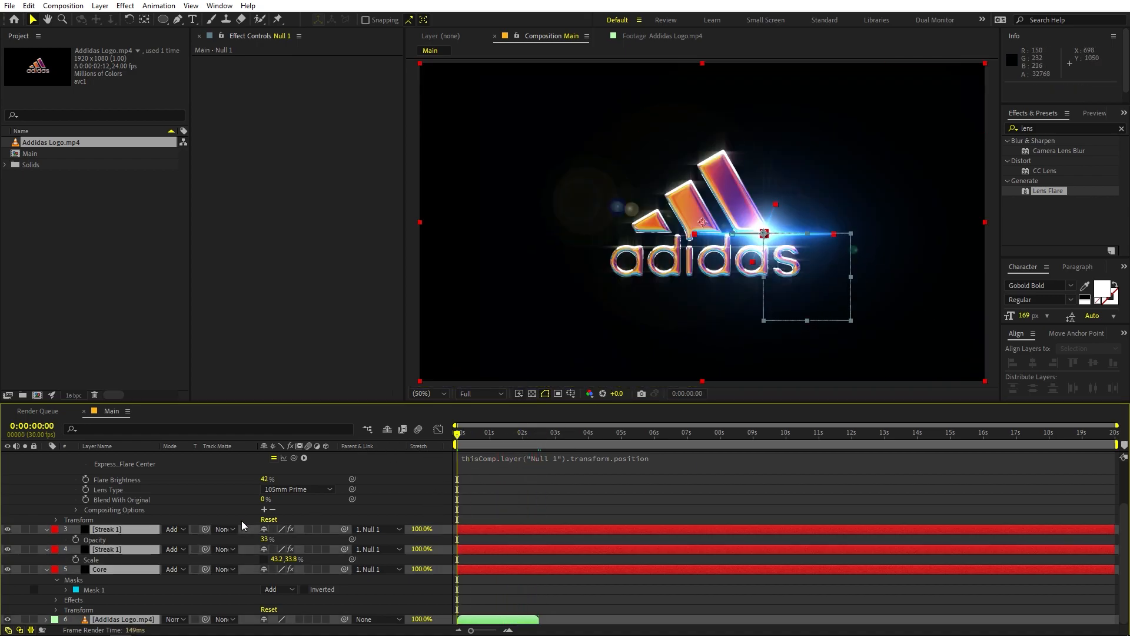
pyautogui.hotkey('ctrl', '`')
pyautogui.click(183, 574)
# Step: Change the Saber Glow Color of the upper Streak 1 layer to orange FF9C00
pyautogui.click(111, 466)
pyautogui.click(125, 474)
pyautogui.click(312, 91)
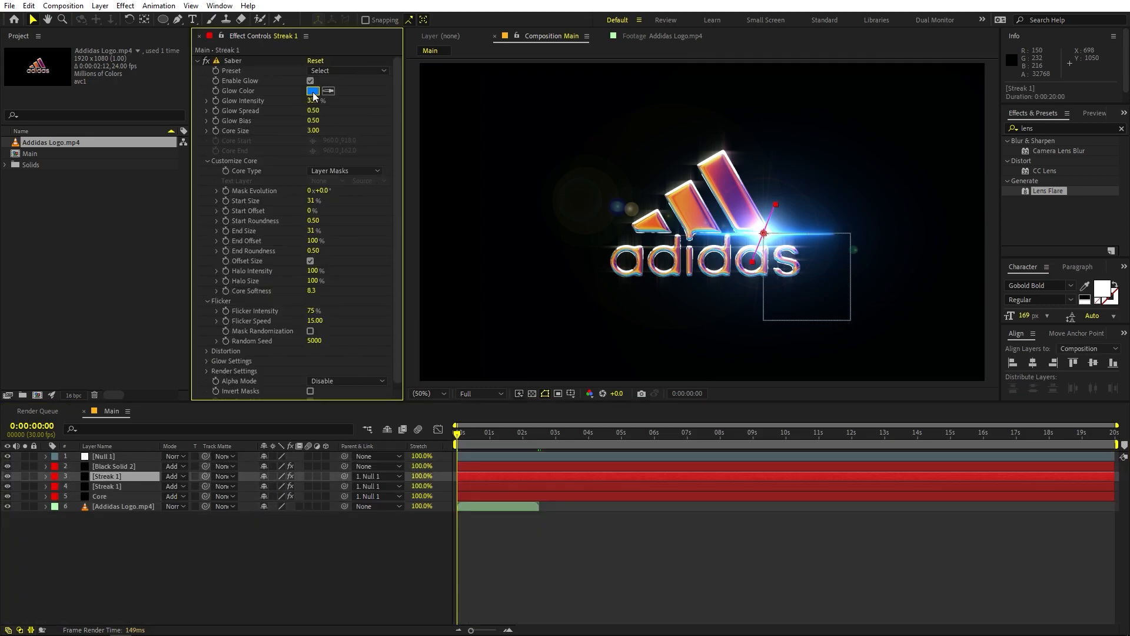
pyautogui.moveTo(207, 404); pyautogui.dragTo(207, 438)
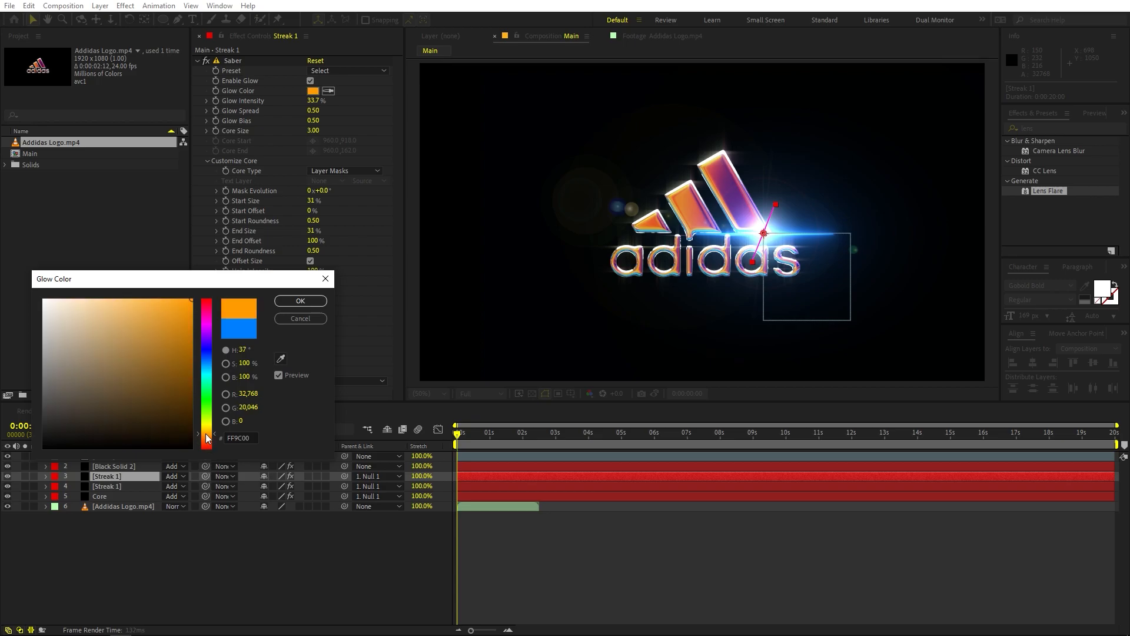
pyautogui.click(300, 301)
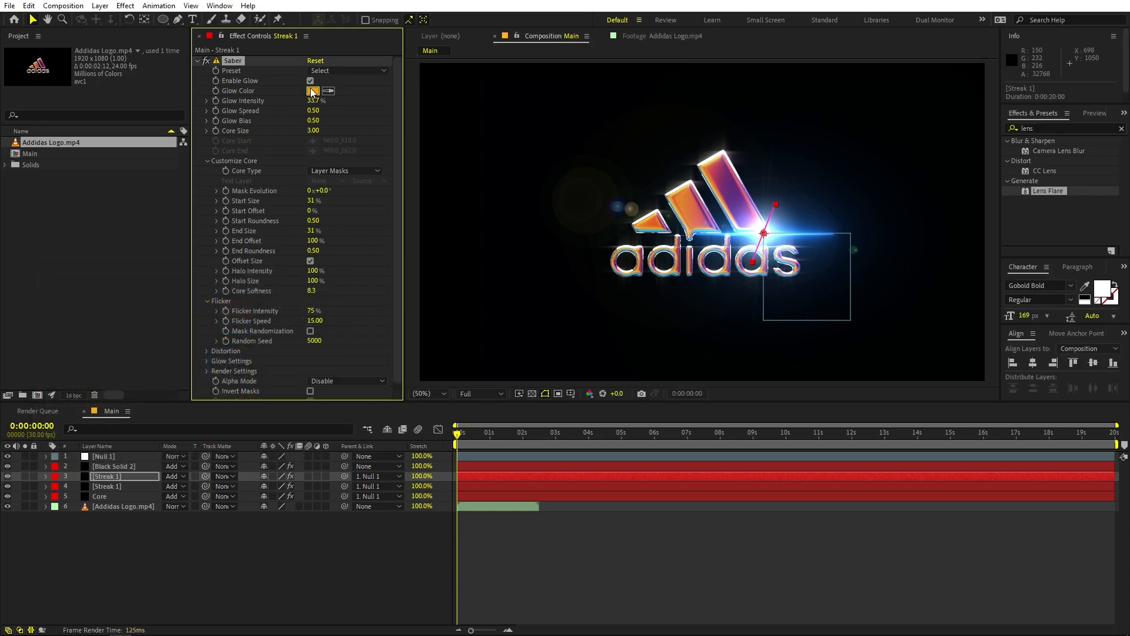
# Step: Copy the upper Streak 1 glow's hex colour and apply FF9C00 to the lower Streak 1 layer's Saber Glow Color
pyautogui.click(313, 90)
pyautogui.click(316, 298)
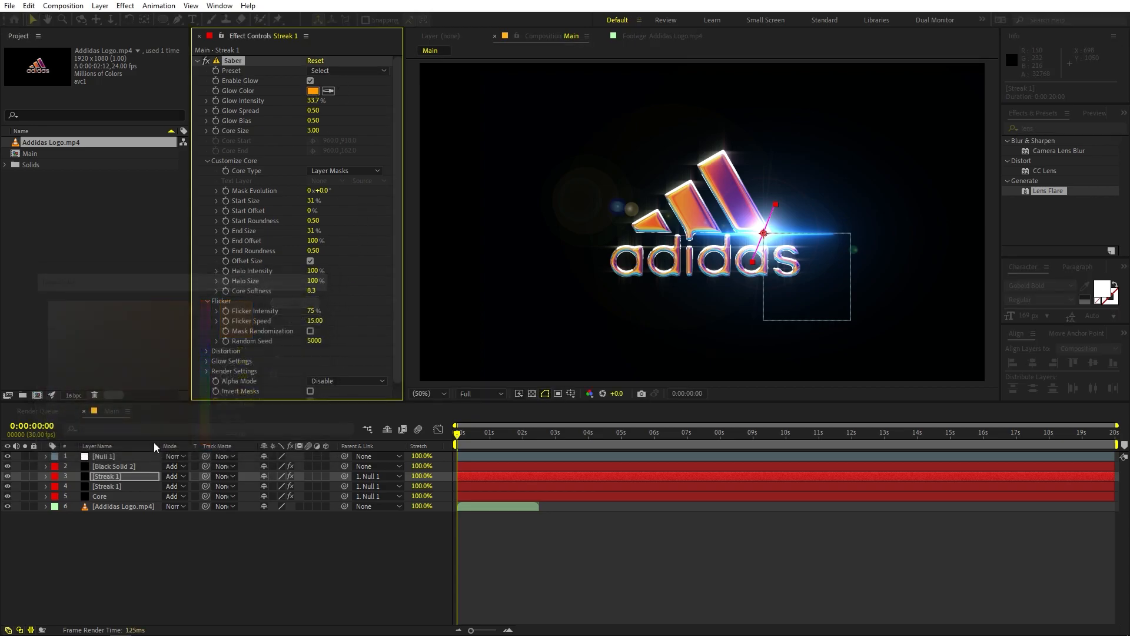
pyautogui.click(126, 486)
pyautogui.click(313, 91)
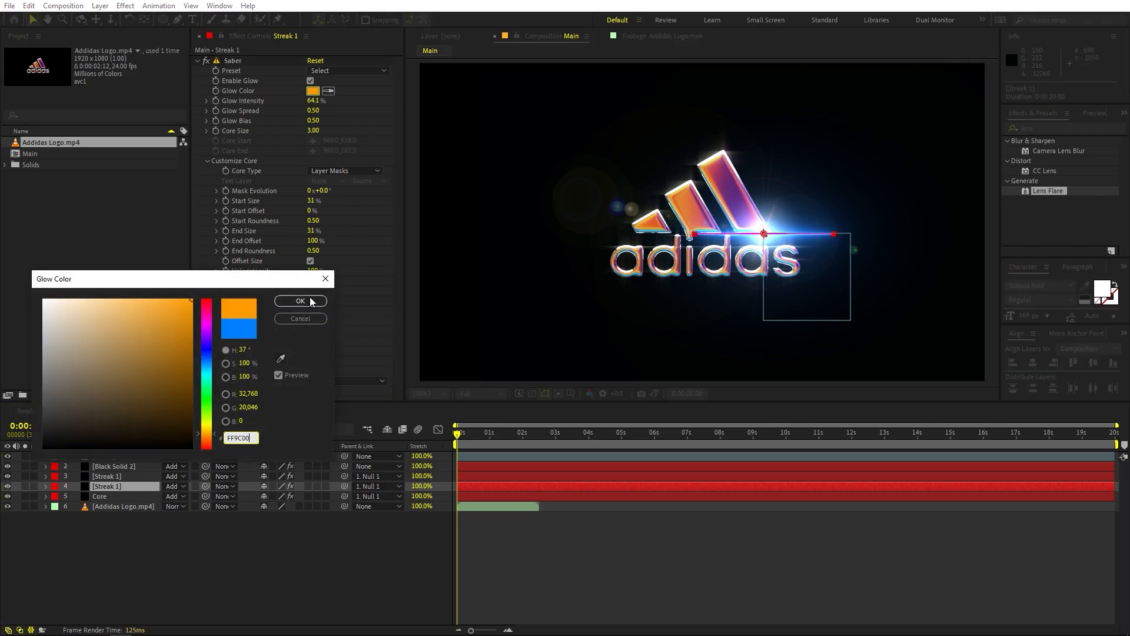
pyautogui.click(300, 300)
# Step: Set the Core layer's Saber Glow Color to FF9C00 and preview the orange flare over the logo
pyautogui.click(122, 496)
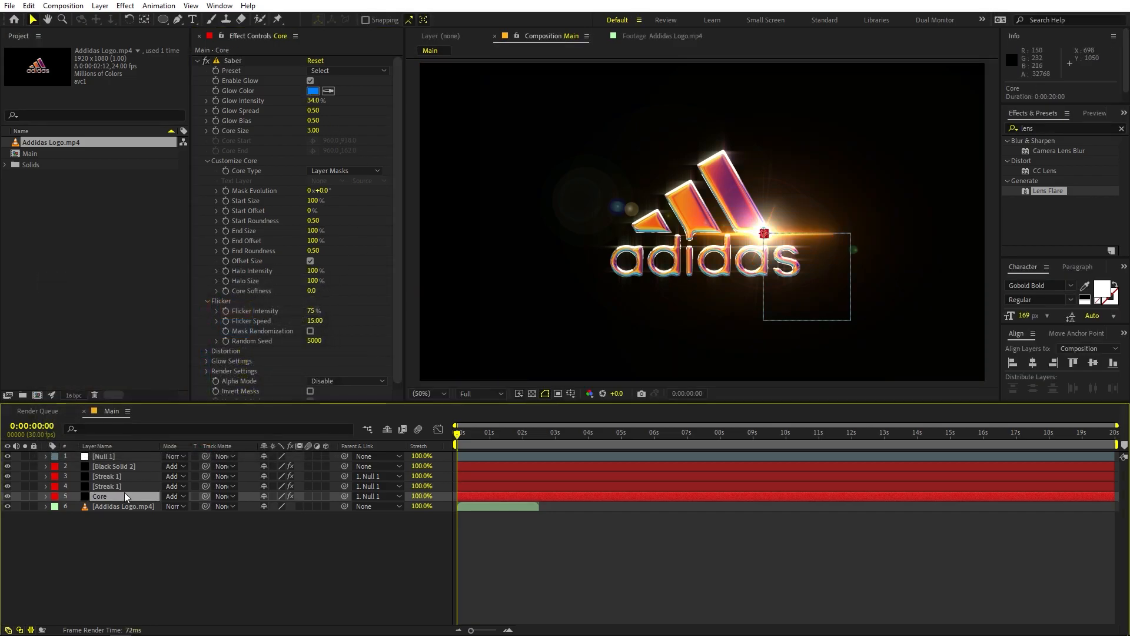
pyautogui.click(313, 90)
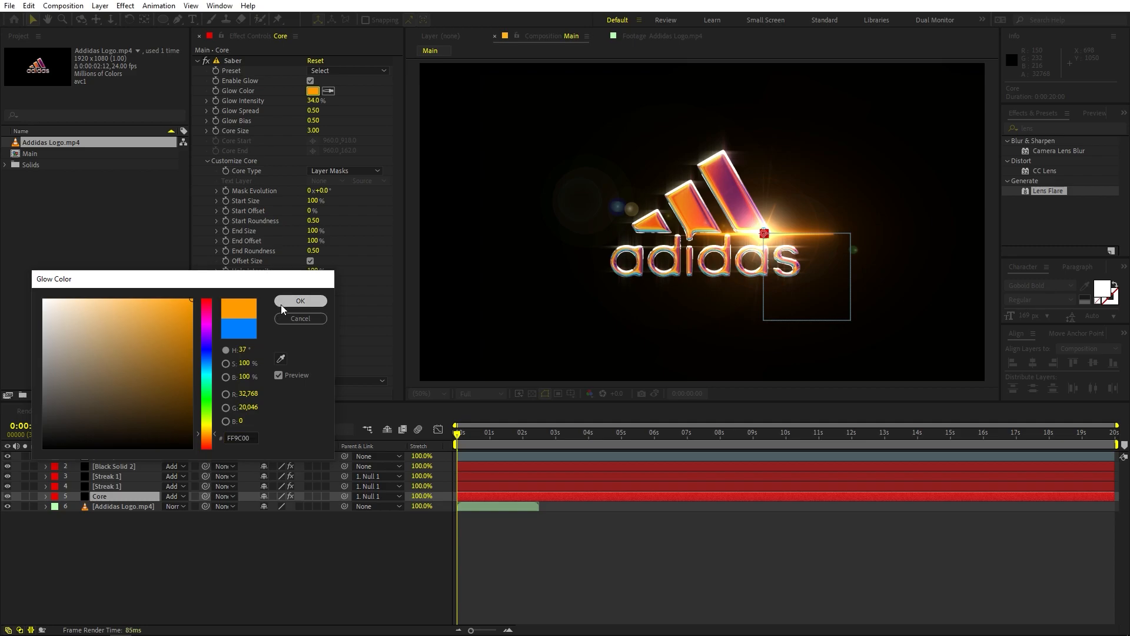
pyautogui.click(299, 300)
pyautogui.click(686, 557)
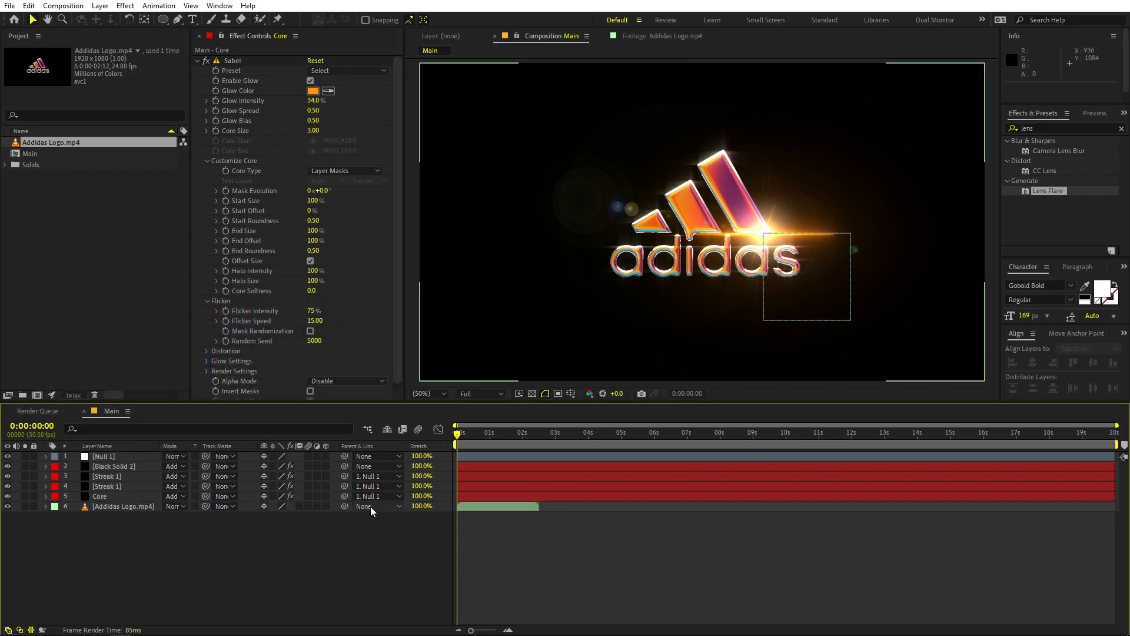
pyautogui.press('space')
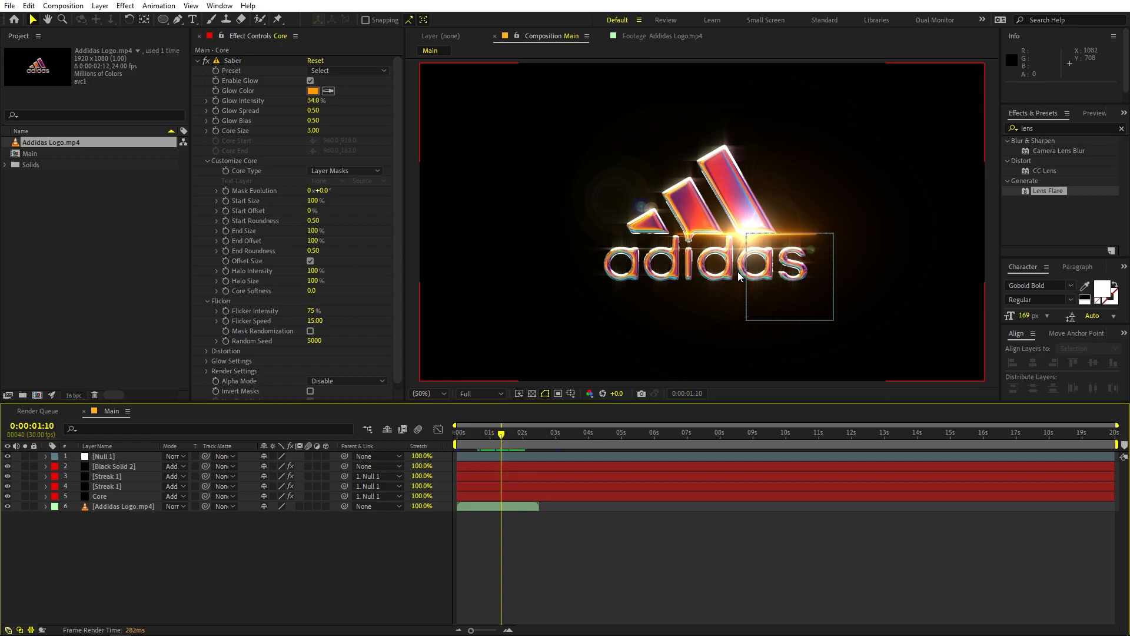
# Step: Pre-compose the null and the four flare layers above the logo clip into a composition named Flare 1, moving all attributes
pyautogui.click(104, 497)
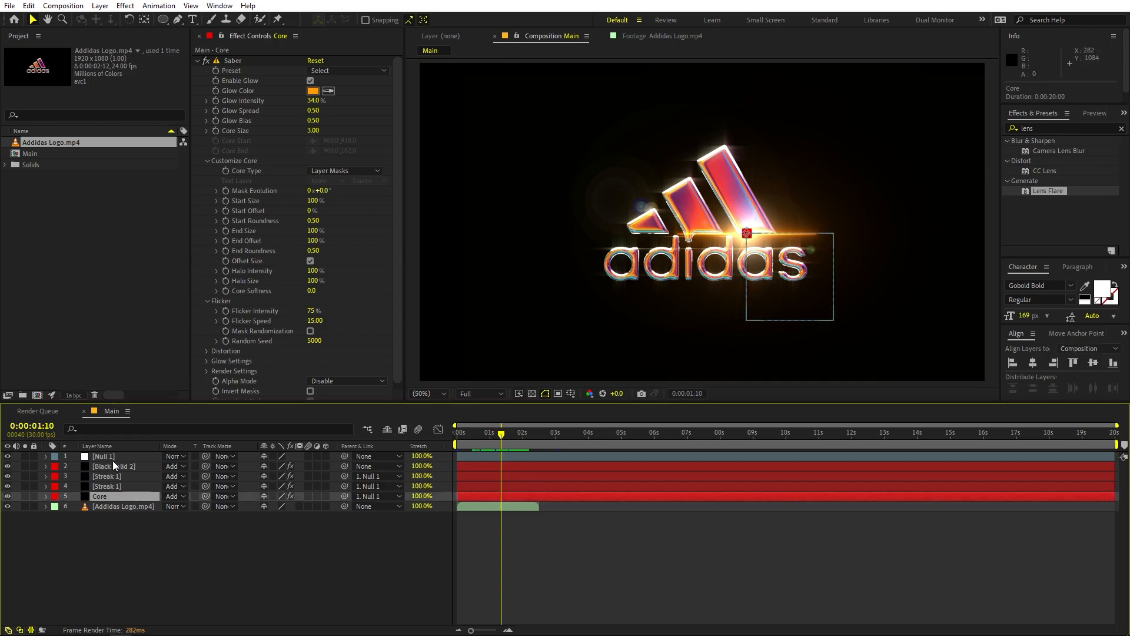
pyautogui.keyDown('shift'); pyautogui.click(113, 457); pyautogui.keyUp('shift')
pyautogui.rightClick(113, 457)
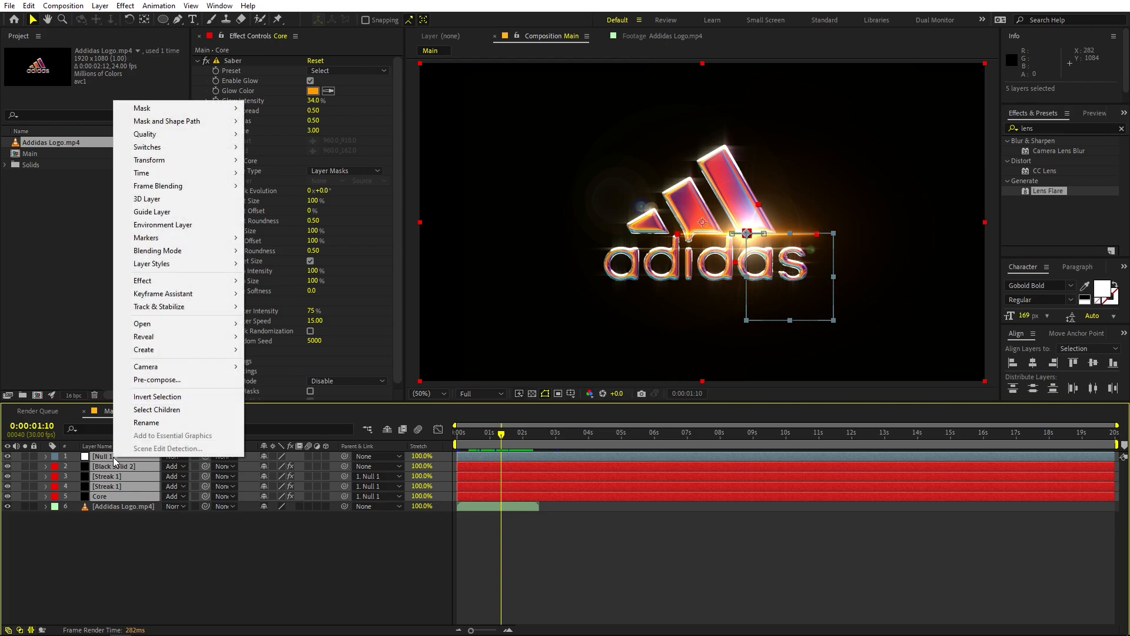
pyautogui.click(154, 380)
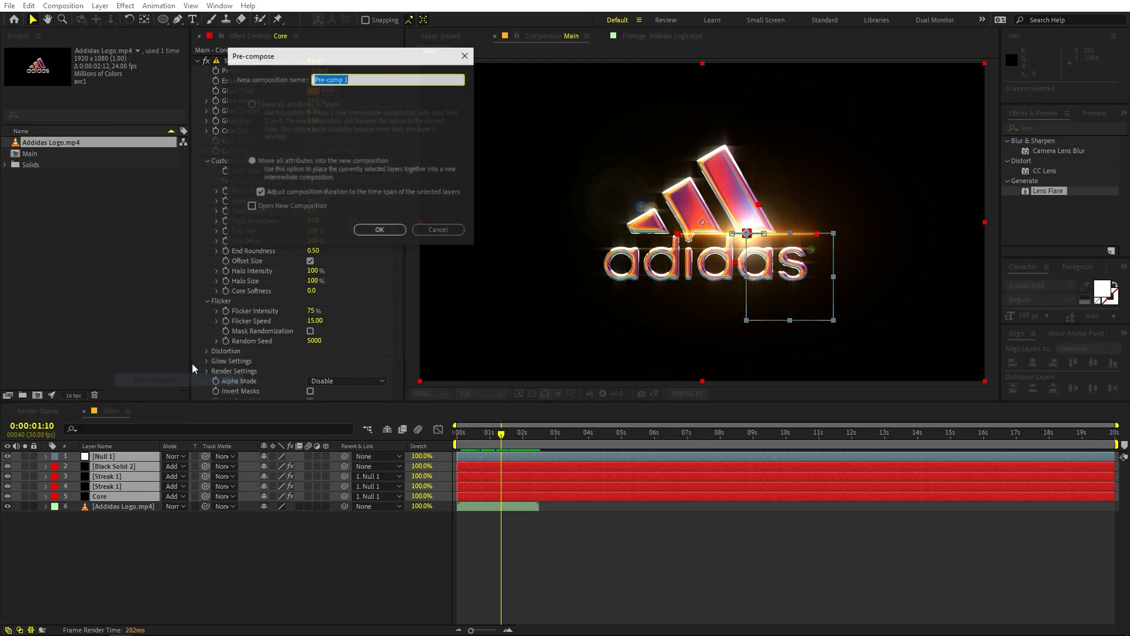
pyautogui.write('F')
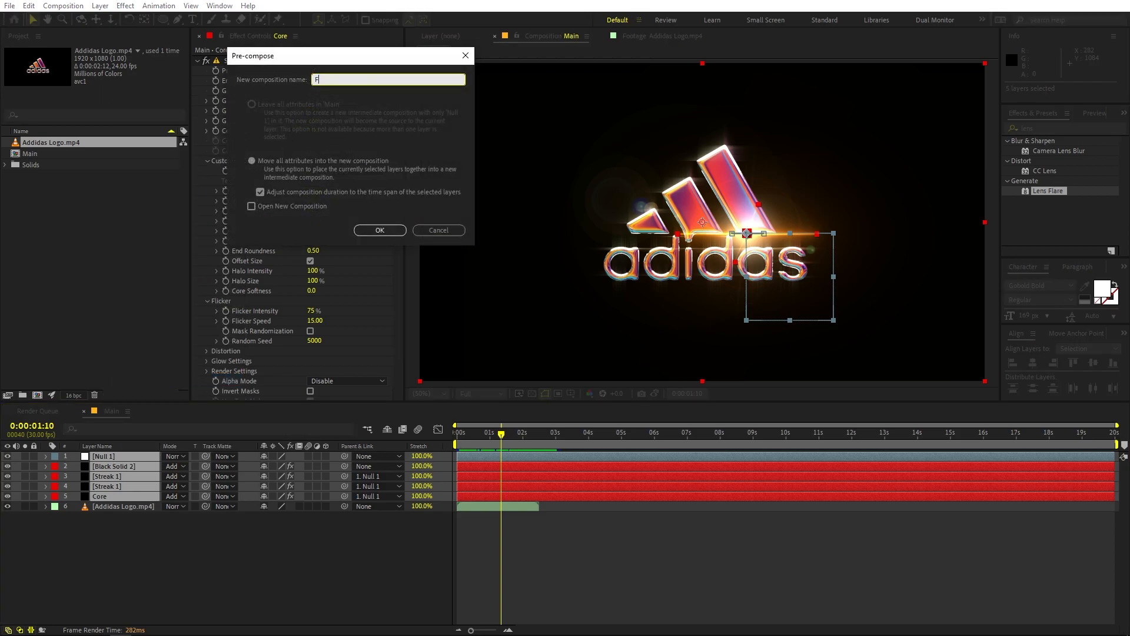
pyautogui.write('lare 1')
pyautogui.click(380, 229)
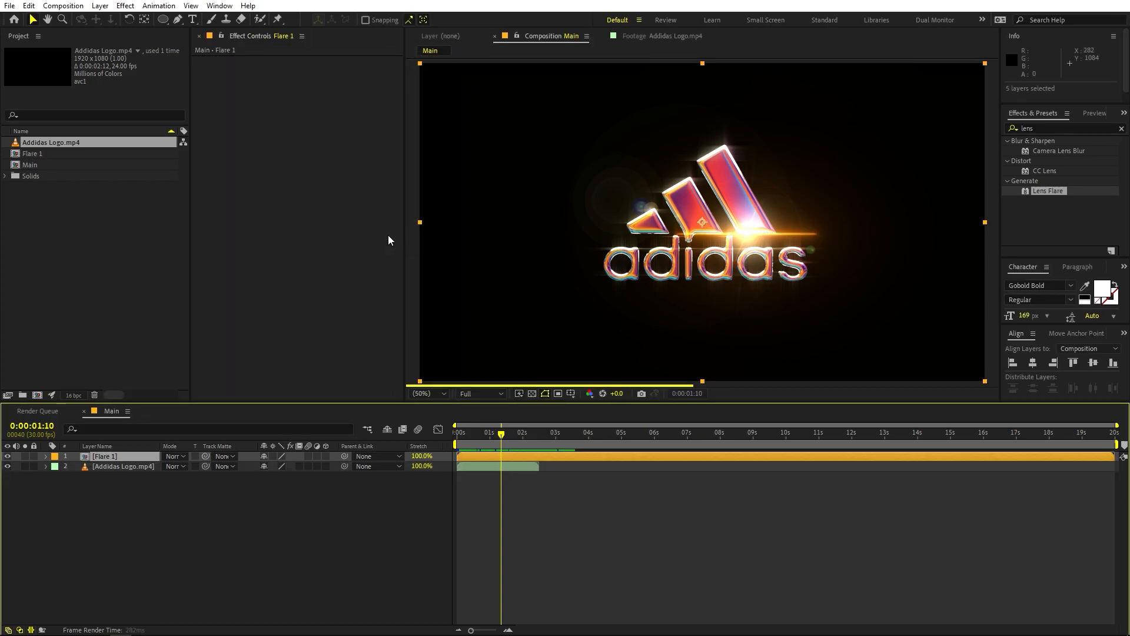
# Step: Duplicate the Flare 1 composition in the project and place the copy above the Flare 1 layer in Main
pyautogui.click(40, 155)
pyautogui.click(78, 222)
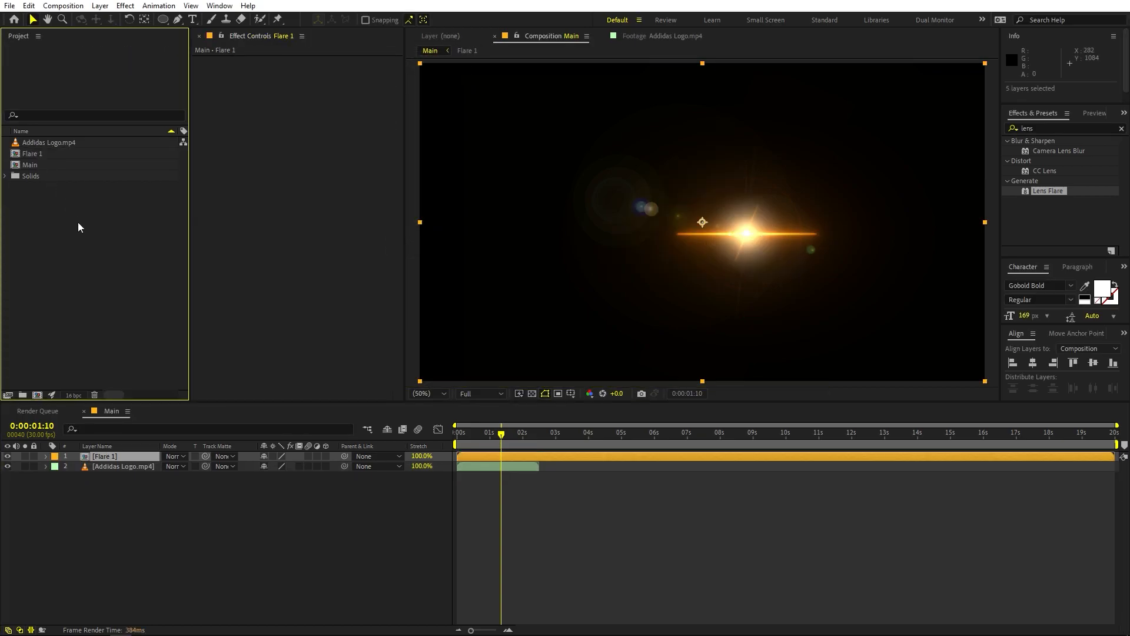
pyautogui.click(41, 154)
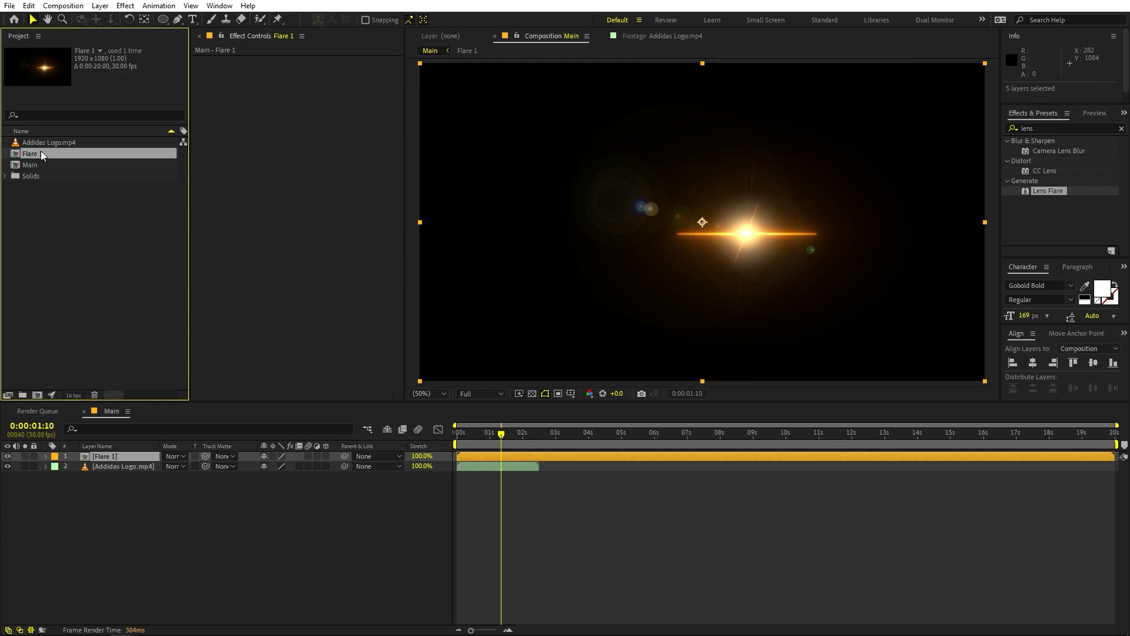
pyautogui.hotkey('ctrl', 'd')
pyautogui.moveTo(41, 164); pyautogui.dragTo(118, 461)
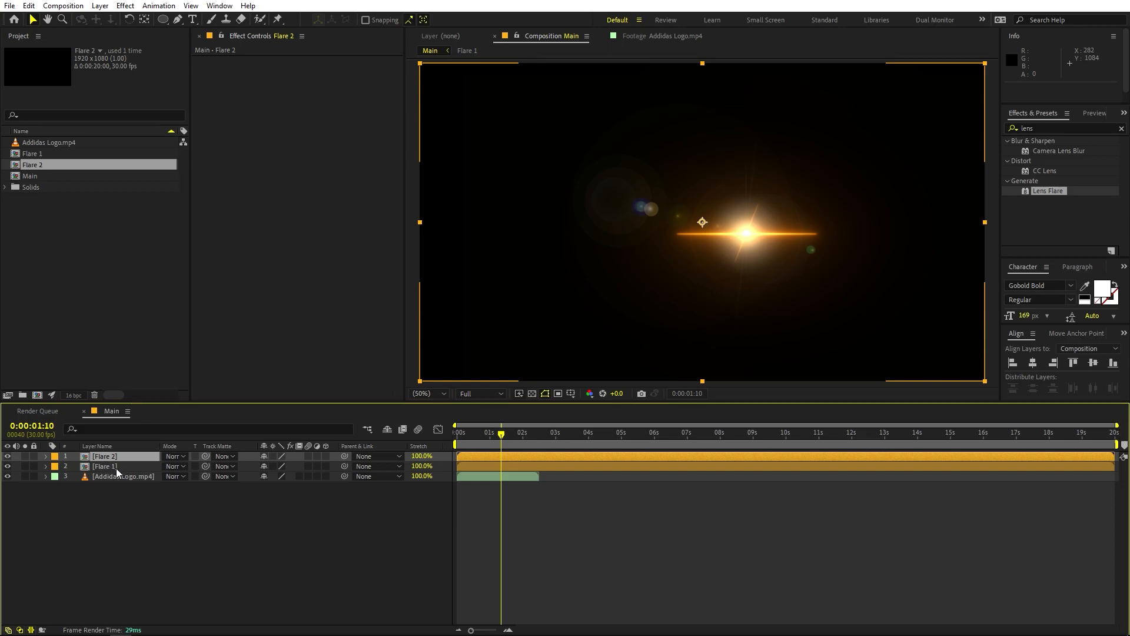
# Step: Set both flare layers' blending mode to Add and move Flare 2 beneath the logo's first letter, at about 582, 712
pyautogui.keyDown('shift'); pyautogui.click(116, 468); pyautogui.keyUp('shift')
pyautogui.click(174, 456)
pyautogui.click(215, 245)
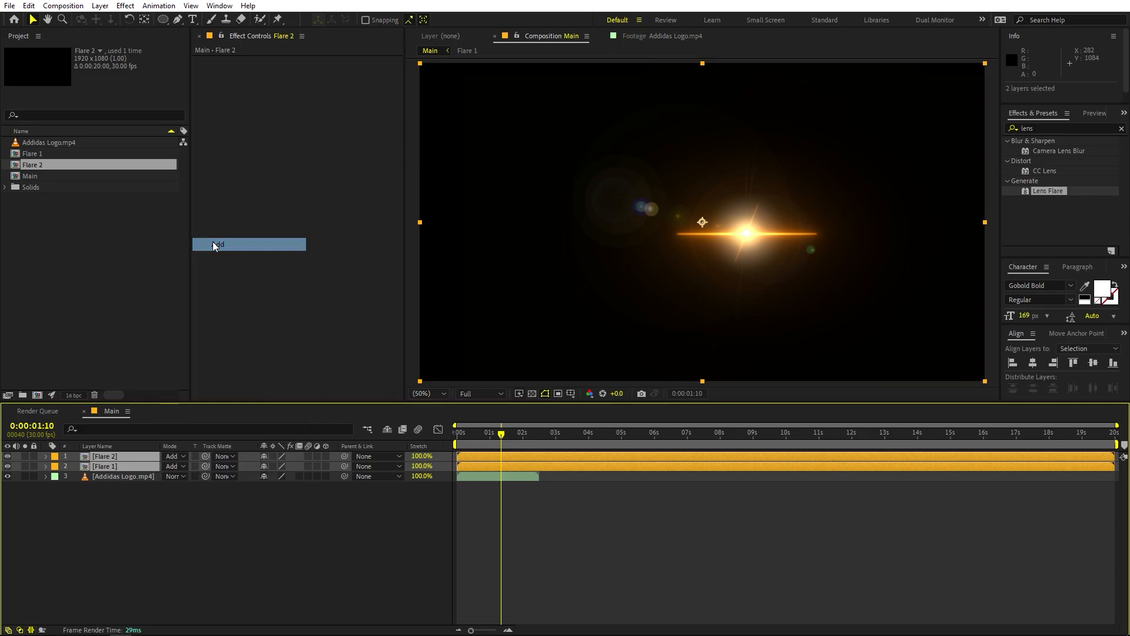
pyautogui.click(562, 551)
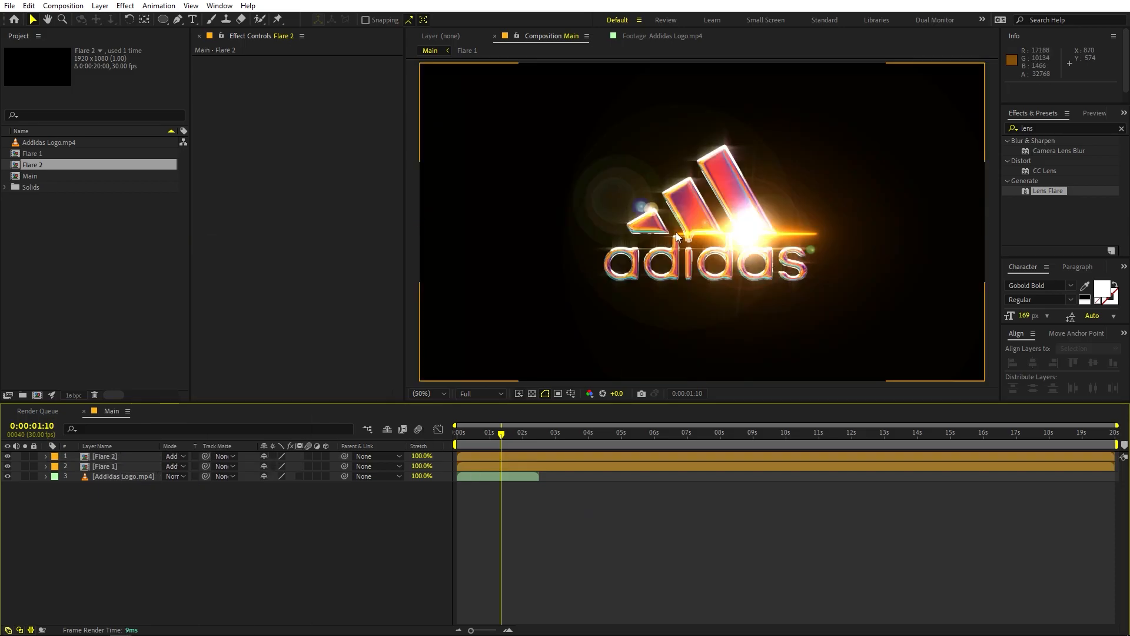
pyautogui.click(103, 457)
pyautogui.moveTo(748, 228); pyautogui.dragTo(630, 265)
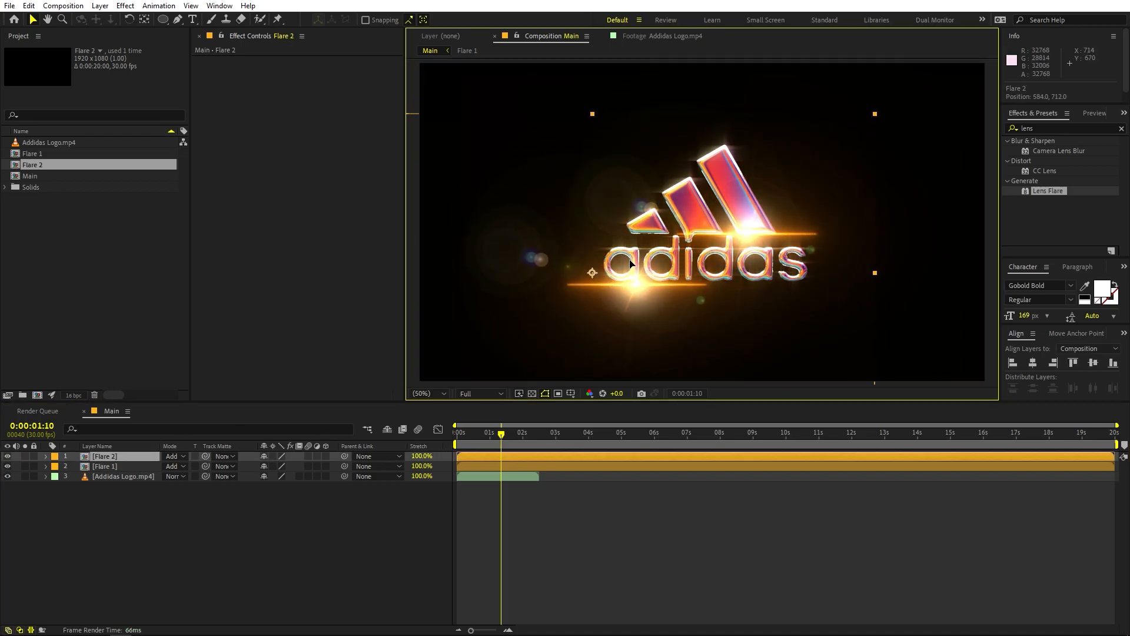
# Step: Open the Flare 2 composition and change the upper Streak 1 layer's Saber Glow Color to light blue
pyautogui.doubleClick(119, 459)
pyautogui.click(112, 476)
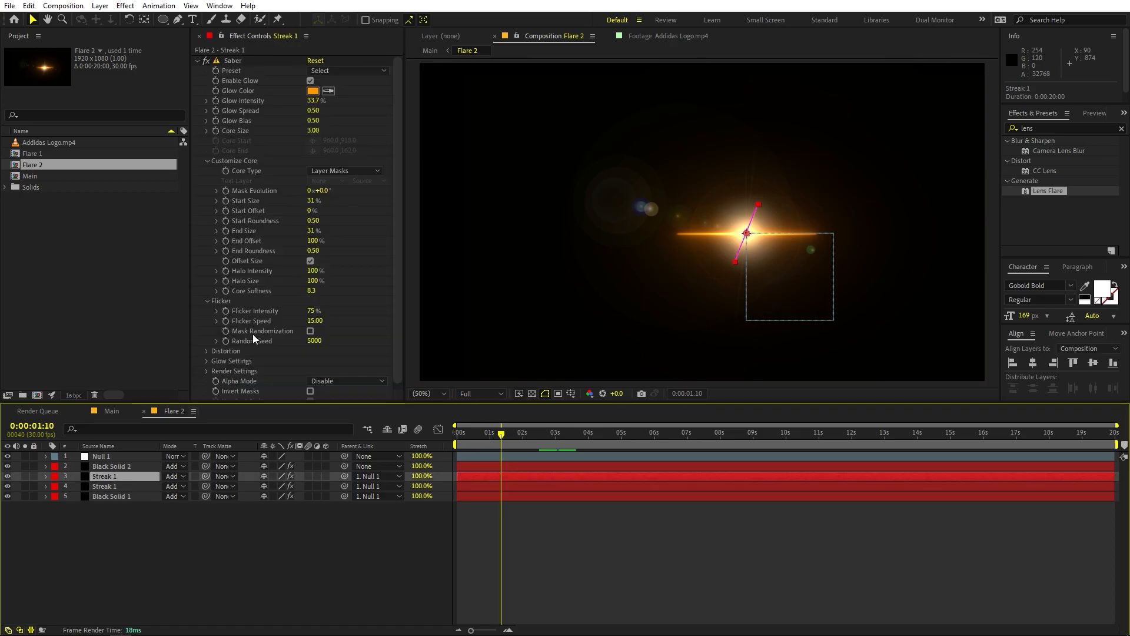
pyautogui.click(313, 91)
pyautogui.click(207, 359)
pyautogui.moveTo(207, 358); pyautogui.dragTo(207, 365)
pyautogui.click(299, 301)
# Step: Apply the same light blue glow to Flare 2's lower Streak 1 and Black Solid 1, and preview Main from the first frame
pyautogui.click(105, 486)
pyautogui.click(313, 91)
pyautogui.click(111, 497)
pyautogui.click(300, 302)
pyautogui.click(111, 411)
pyautogui.click(727, 530)
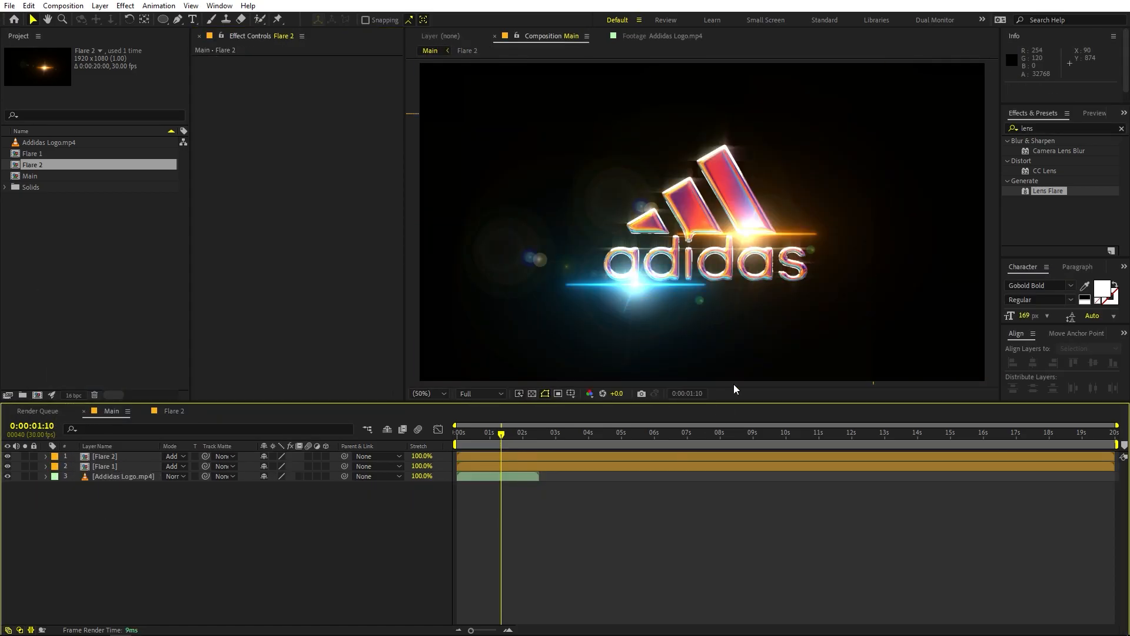
pyautogui.moveTo(484, 440); pyautogui.dragTo(562, 447)
pyautogui.press('space')
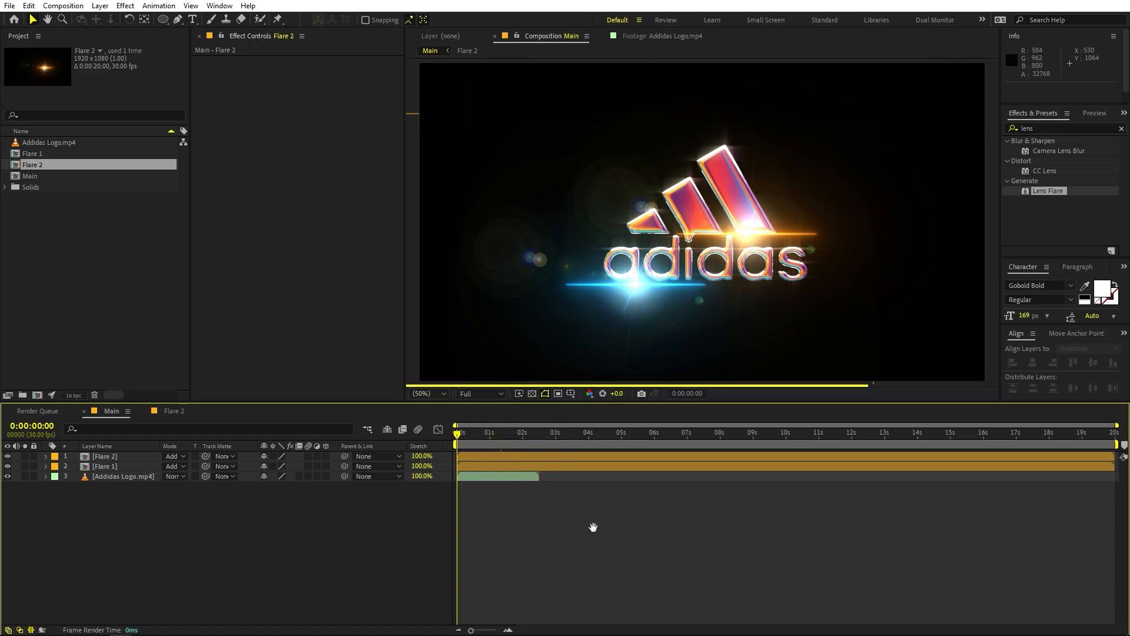
# Step: Reveal the position keyframes of Null 1 inside the Flare 2 composition, and return to Main
pyautogui.click(118, 457)
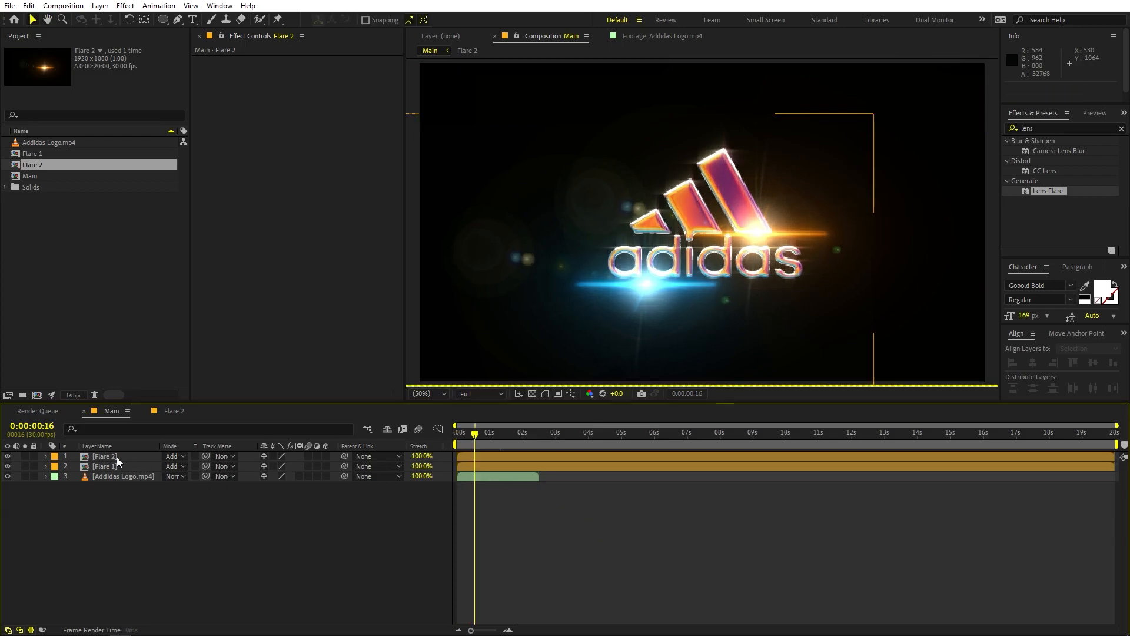
pyautogui.doubleClick(498, 457)
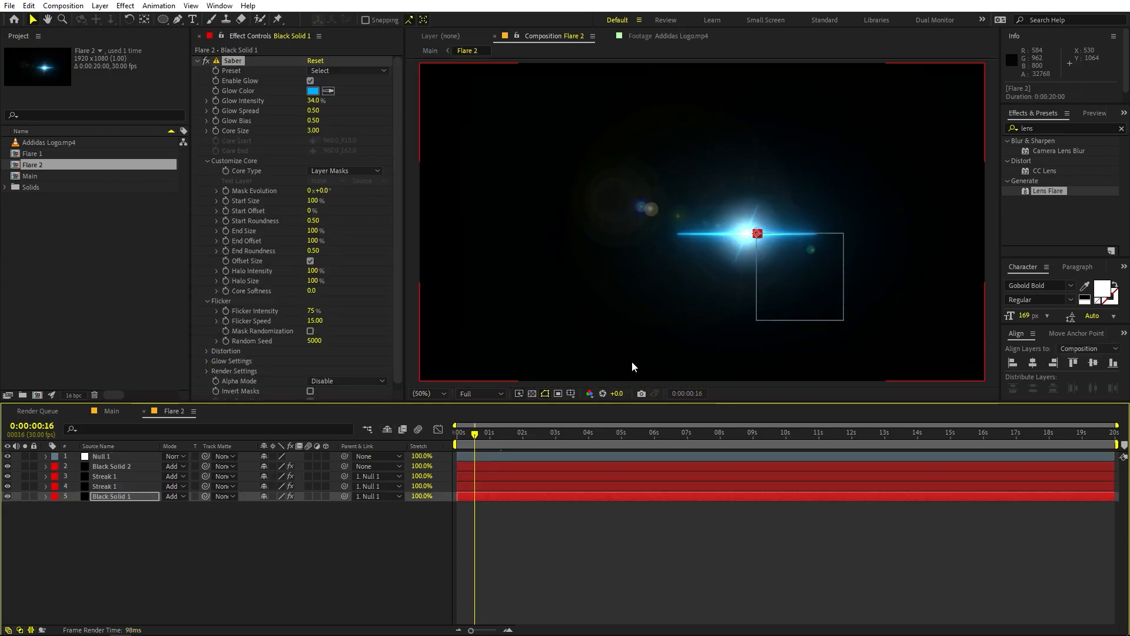
pyautogui.click(475, 457)
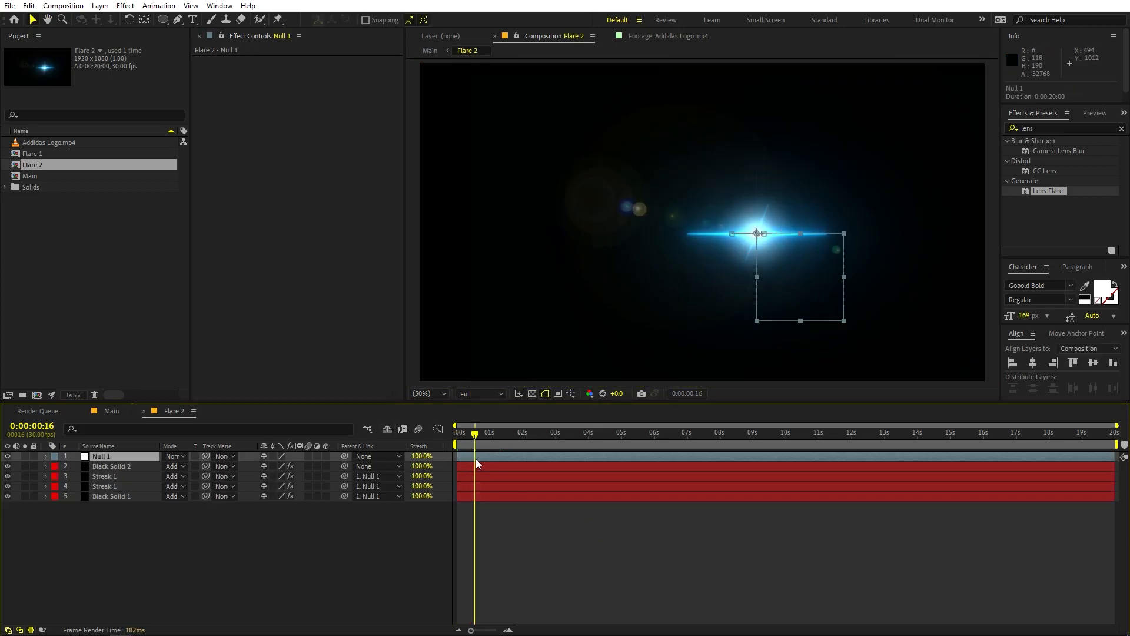
pyautogui.press('u')
pyautogui.click(565, 585)
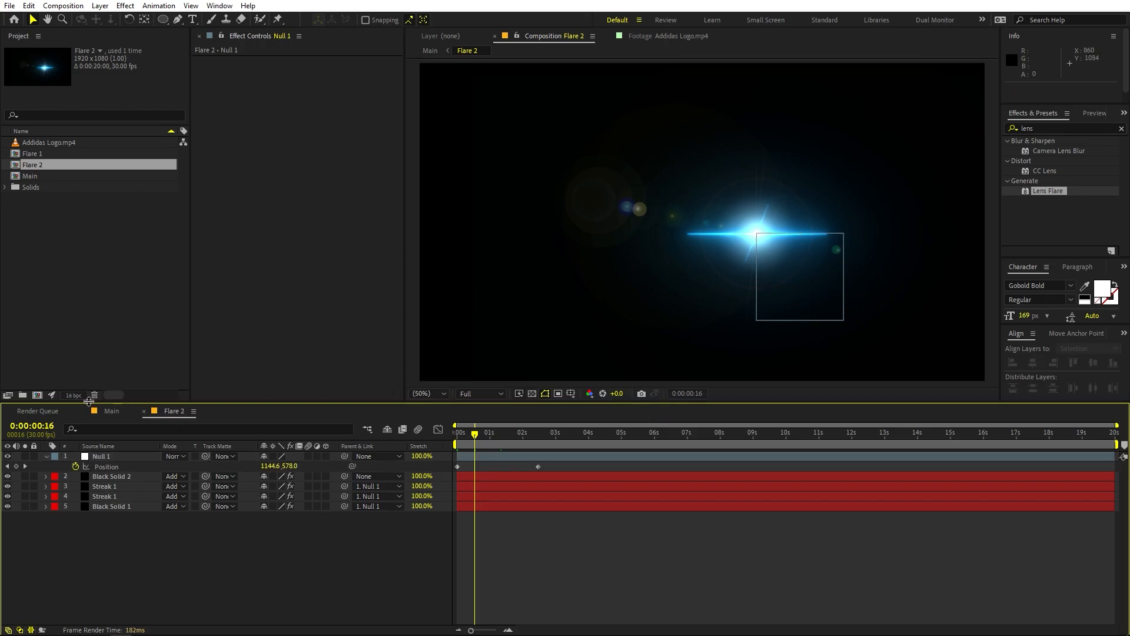
pyautogui.click(101, 409)
pyautogui.click(590, 522)
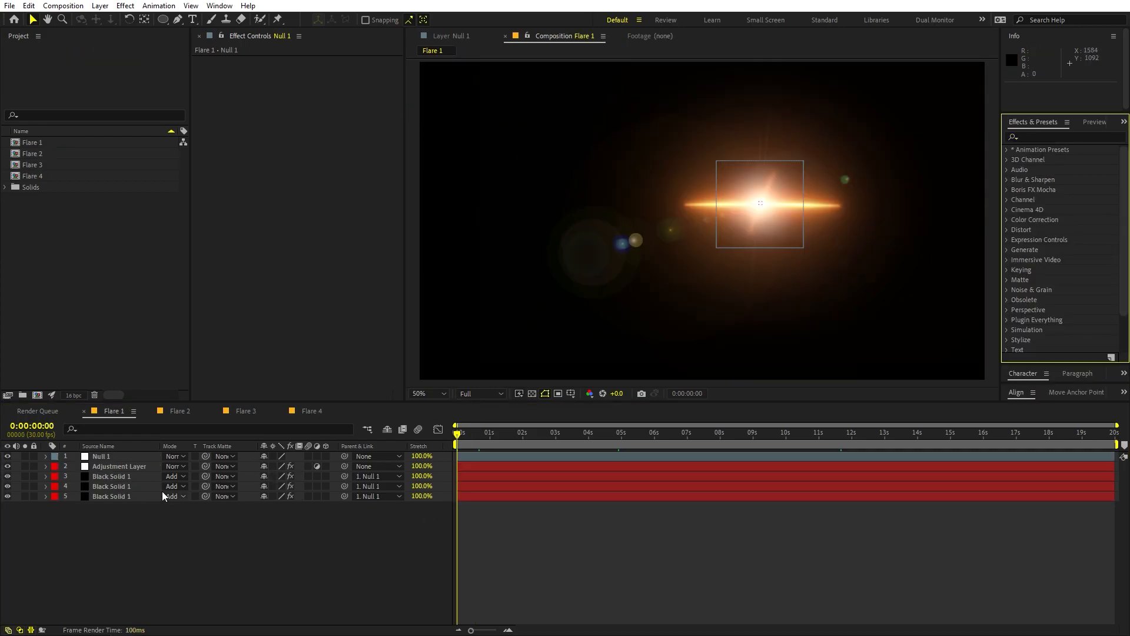
# Step: Look through the ready-made Flare 2, Flare 3 and Flare 4 compositions in the flare project
pyautogui.click(177, 411)
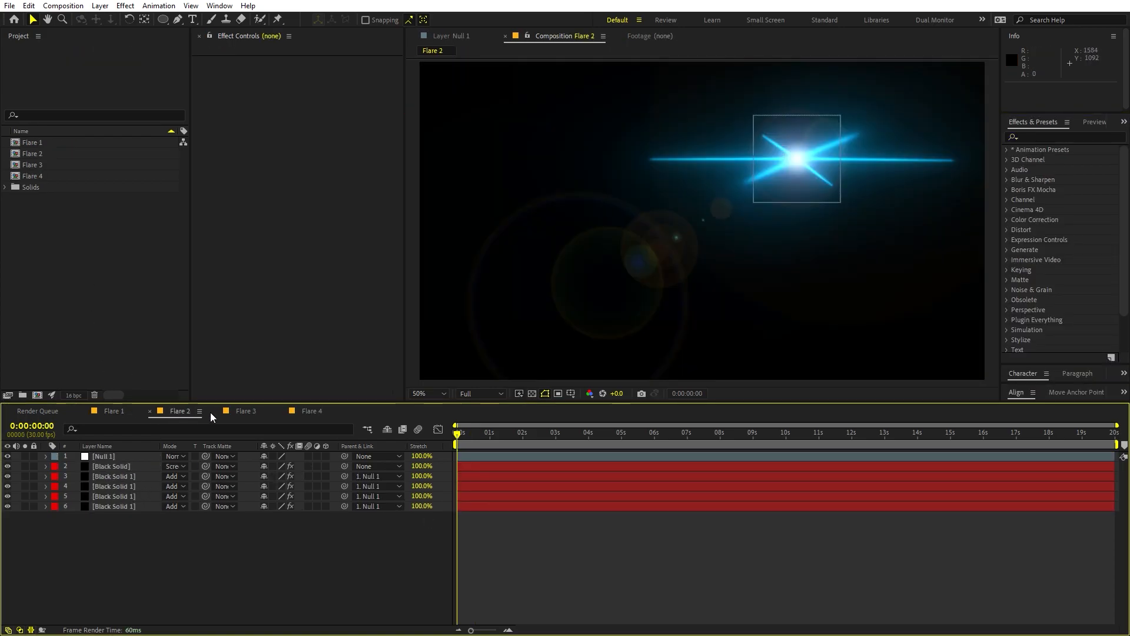
pyautogui.click(243, 411)
pyautogui.click(314, 412)
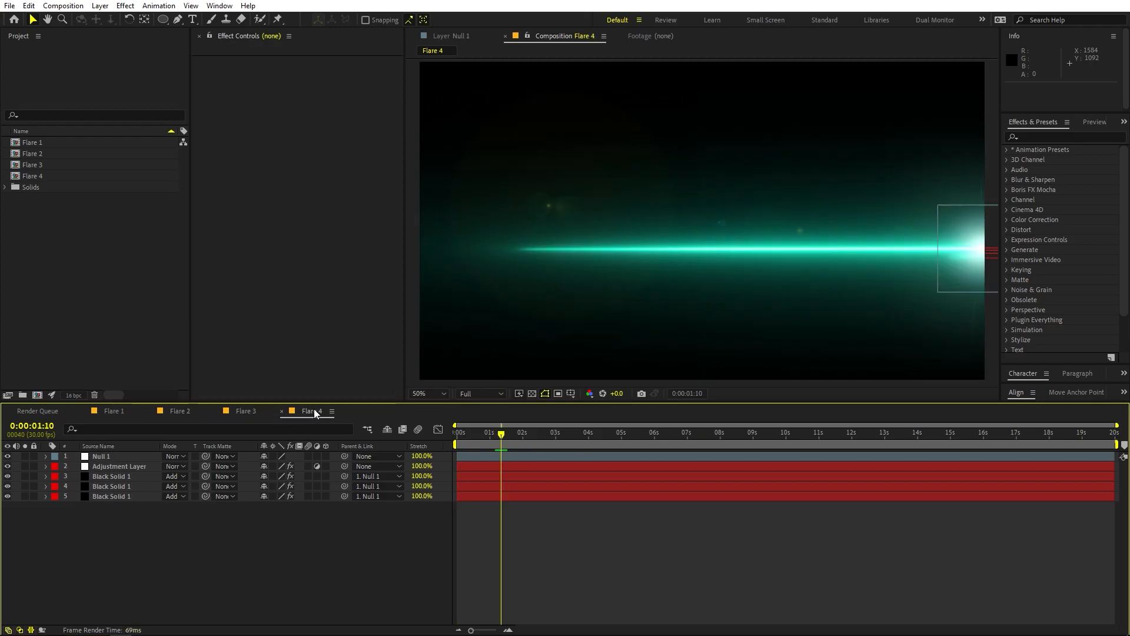